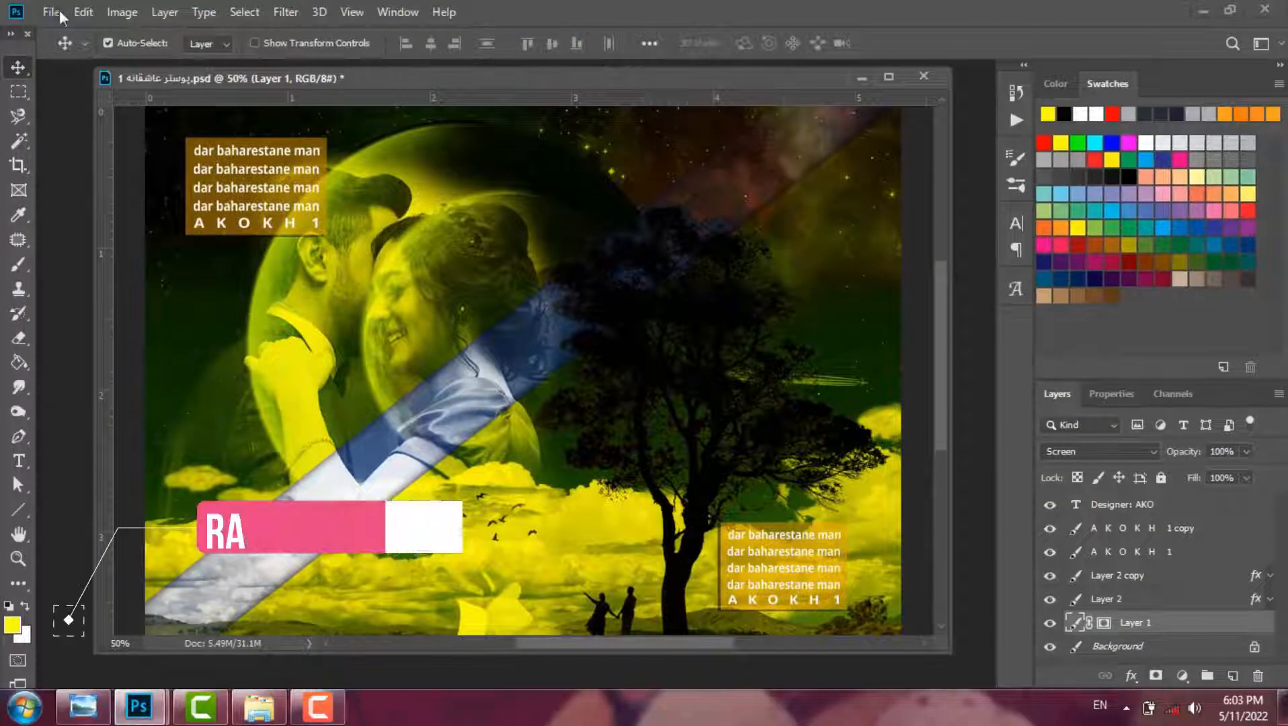
Step: Open the Aksooneh_IR_Desktop_backgroud_1 image and the black-and-white couple photo together
click(51, 11)
click(180, 46)
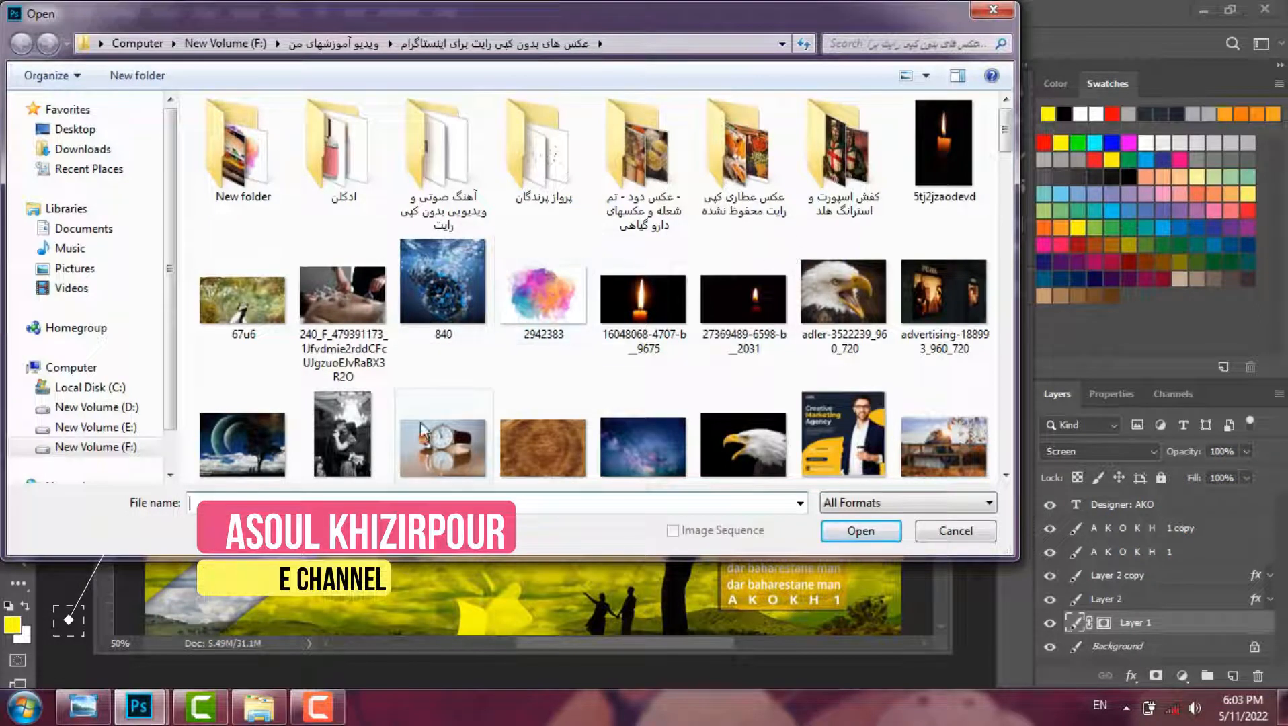
click(342, 434)
ctrl+click(257, 430)
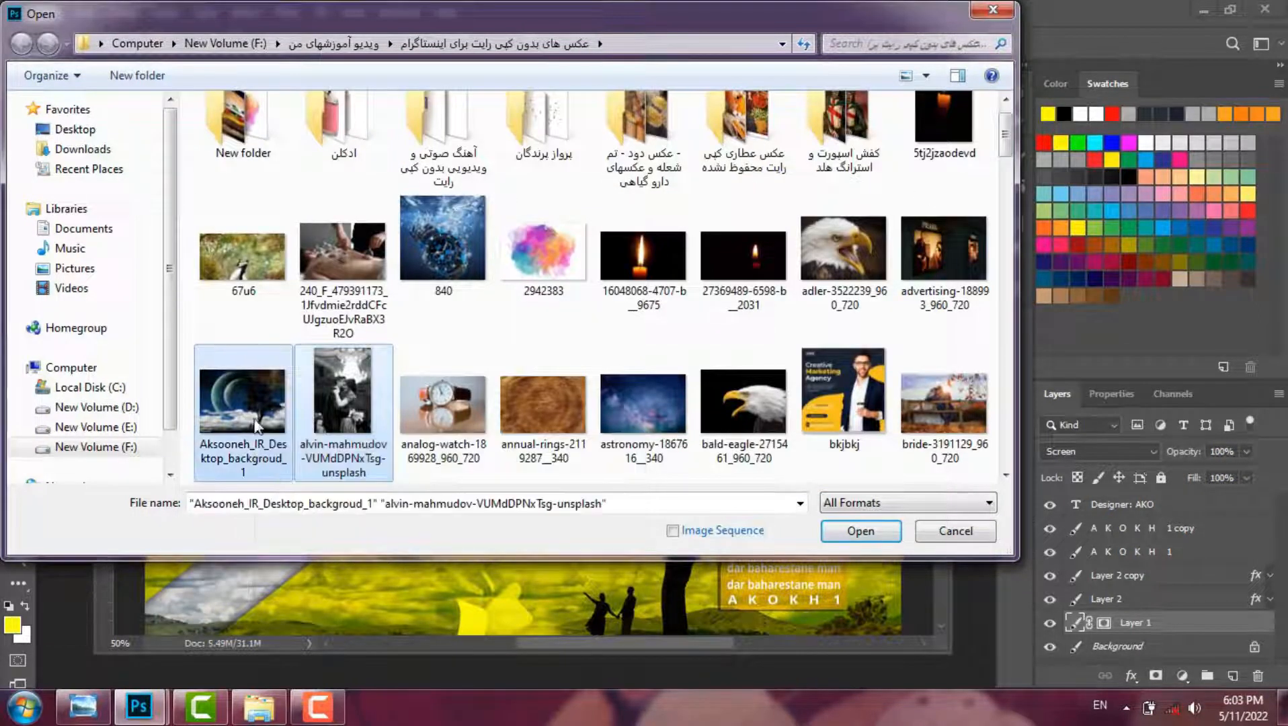
click(874, 532)
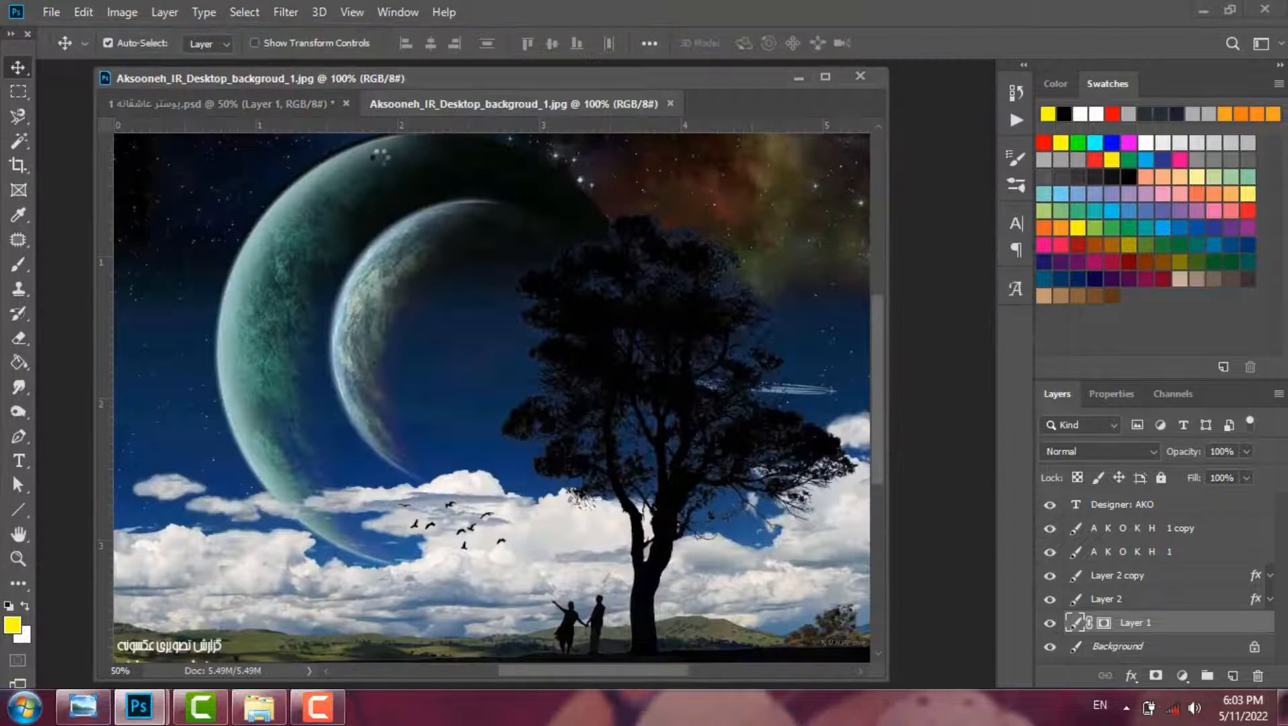
Step: Separate the planet background and the couple photo into their own floating windows and enlarge both windows
drag(286, 102, 638, 264)
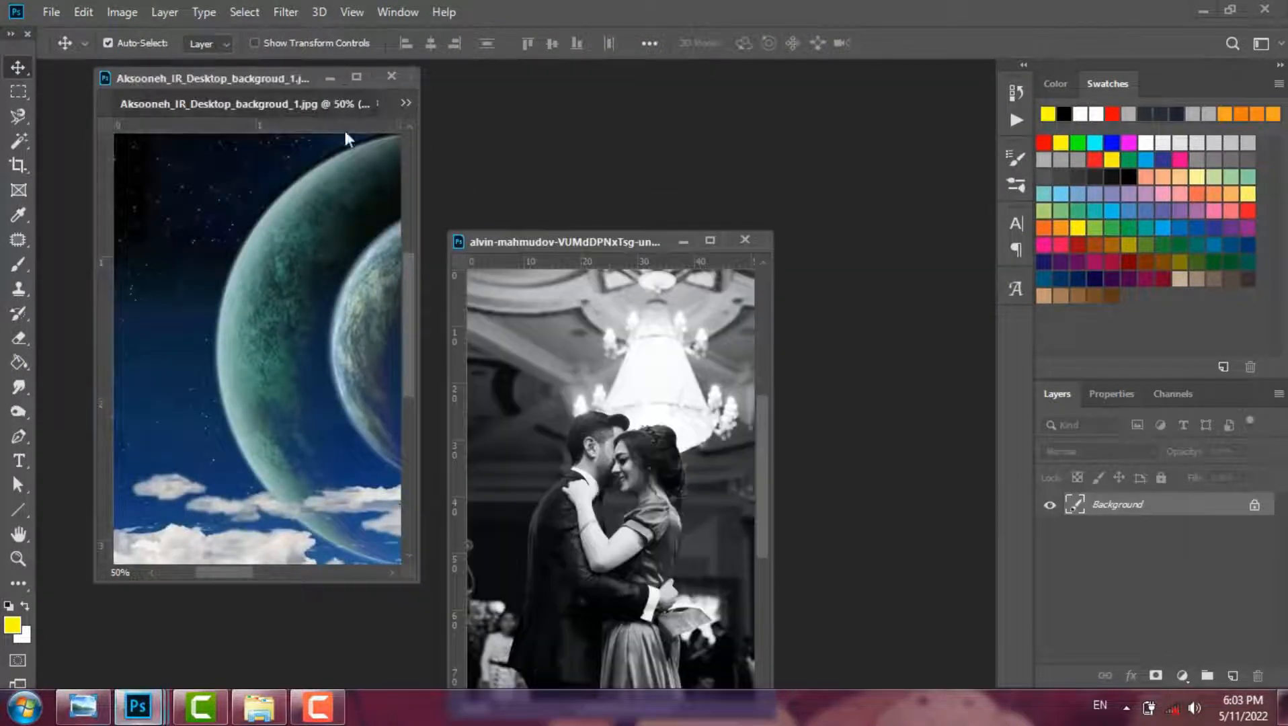
drag(296, 104, 590, 214)
click(329, 79)
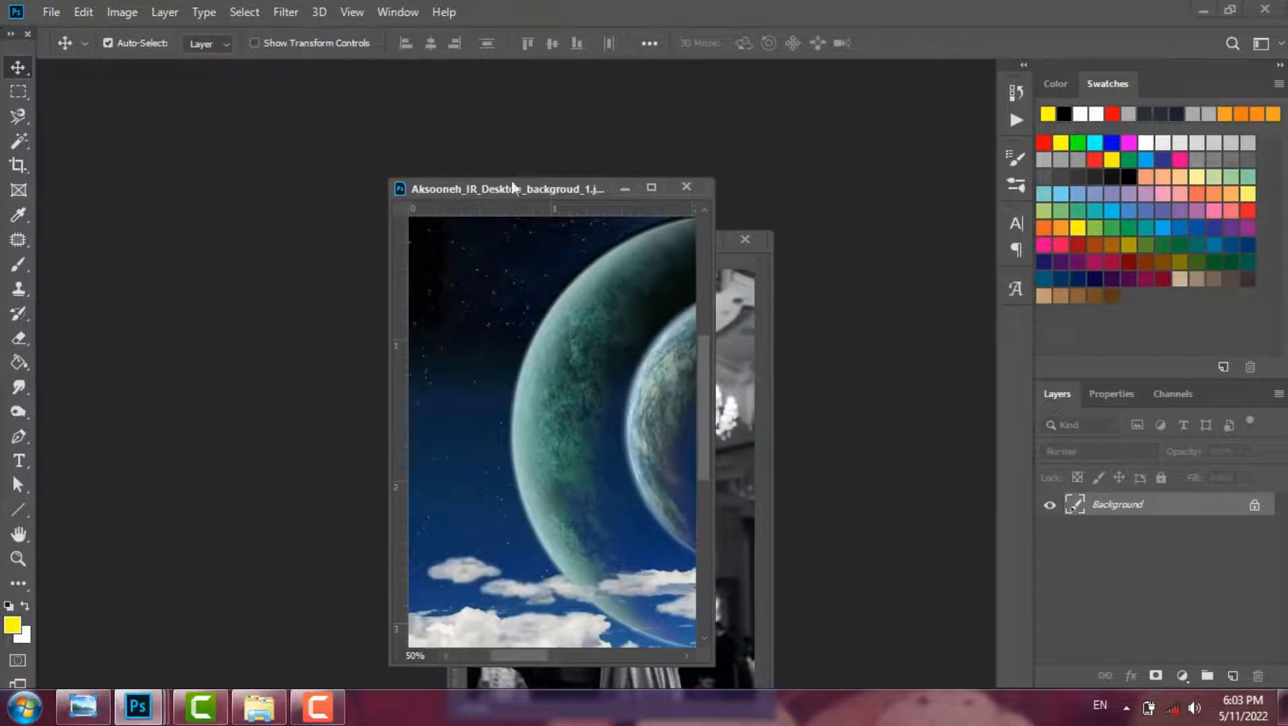
drag(526, 187, 276, 119)
drag(467, 594, 746, 681)
click(761, 659)
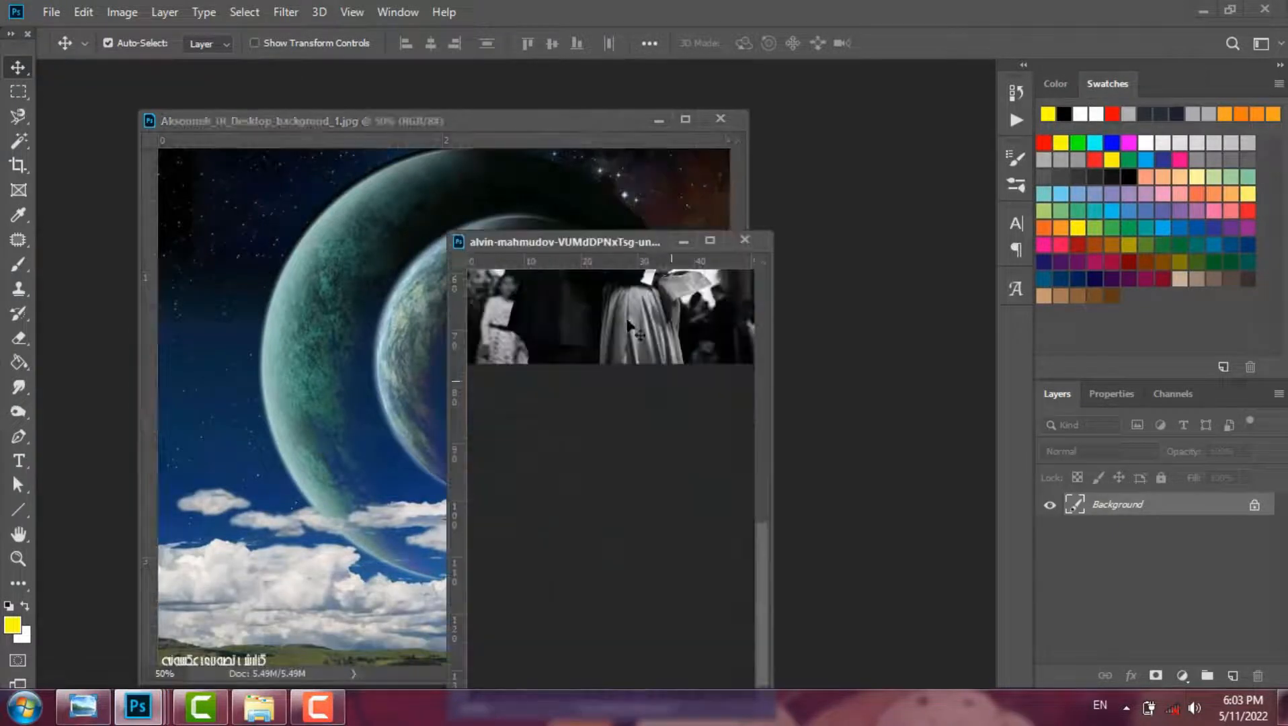
drag(620, 244, 583, 169)
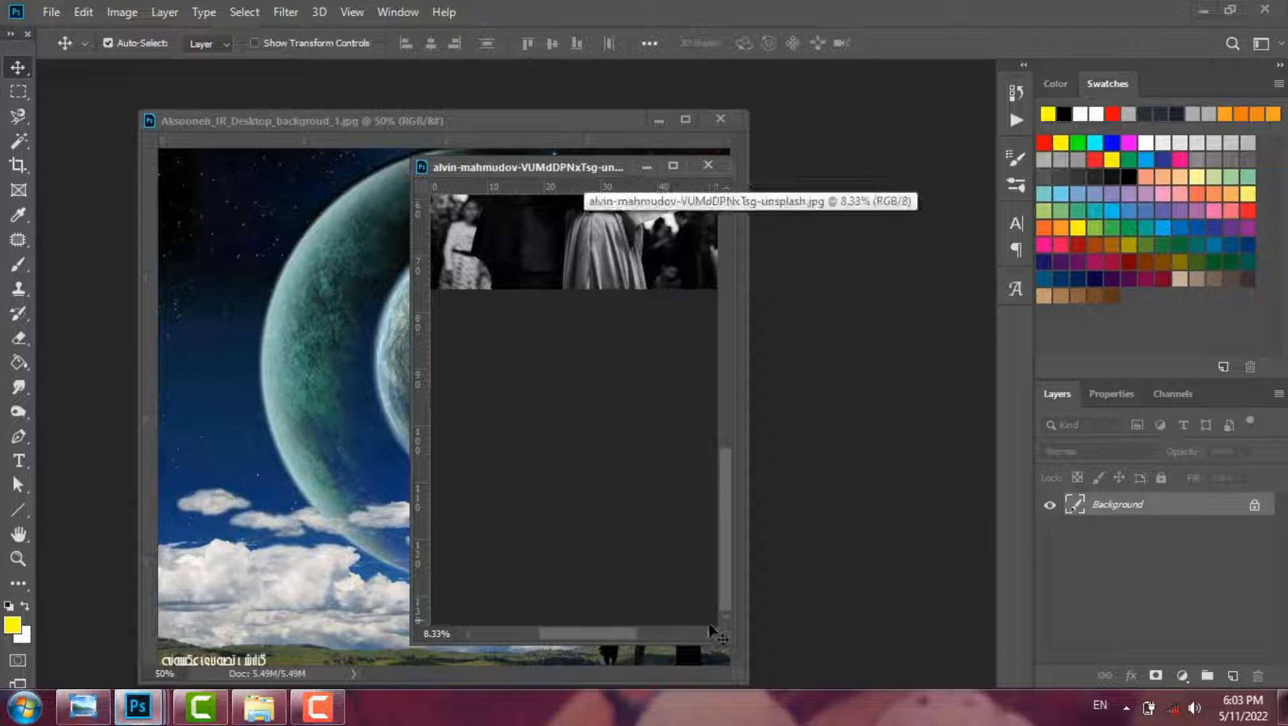
drag(730, 642, 888, 687)
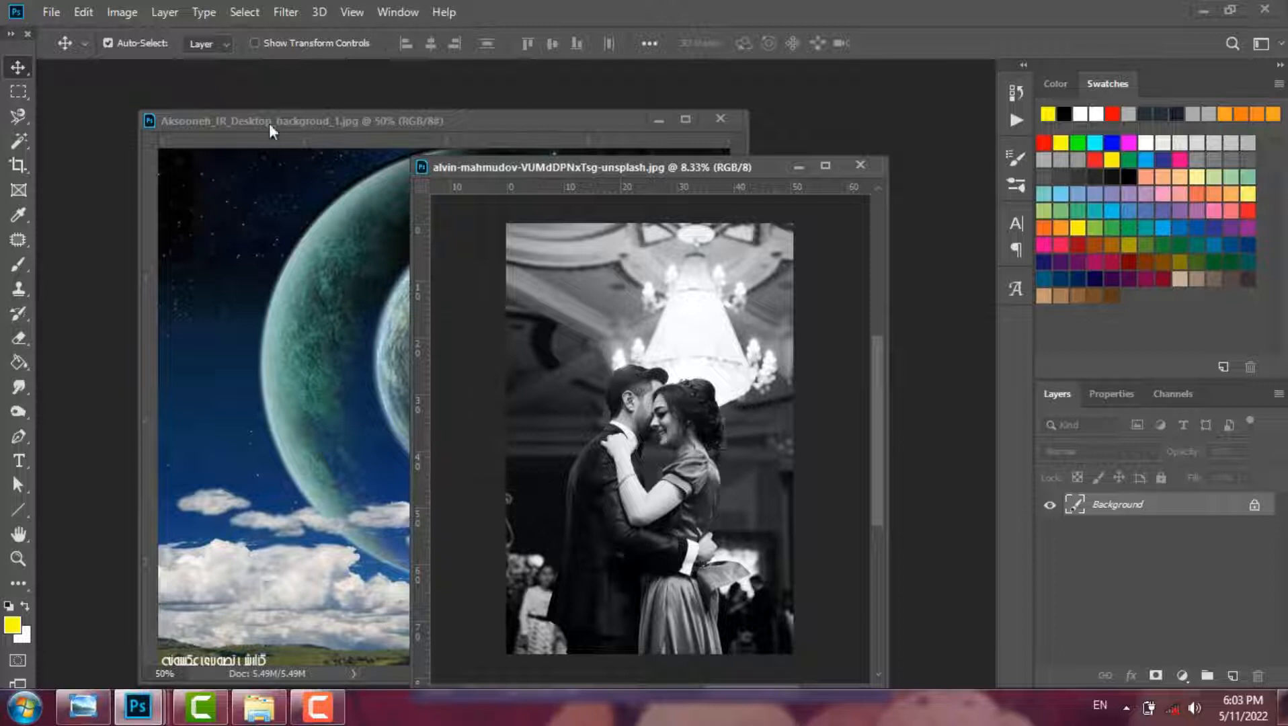
Step: Select the couple with Subject selection and copy them into the planet background image, closing the source photo
click(245, 12)
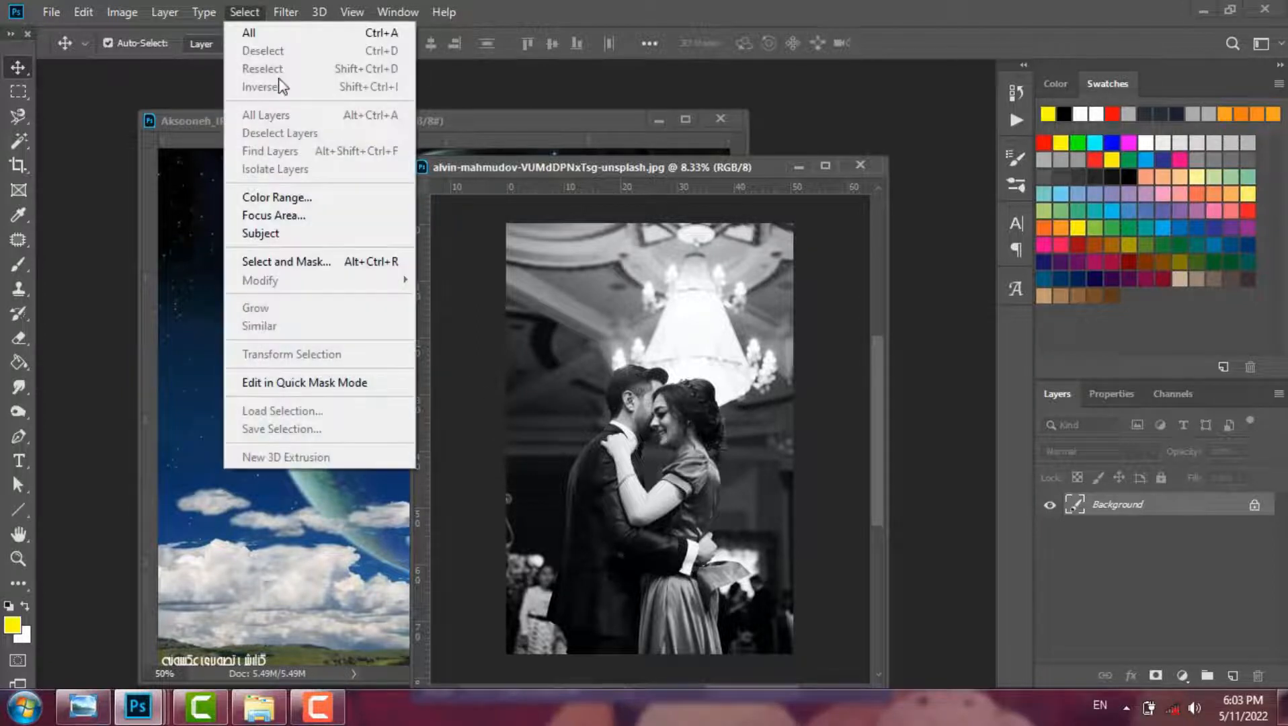
click(294, 234)
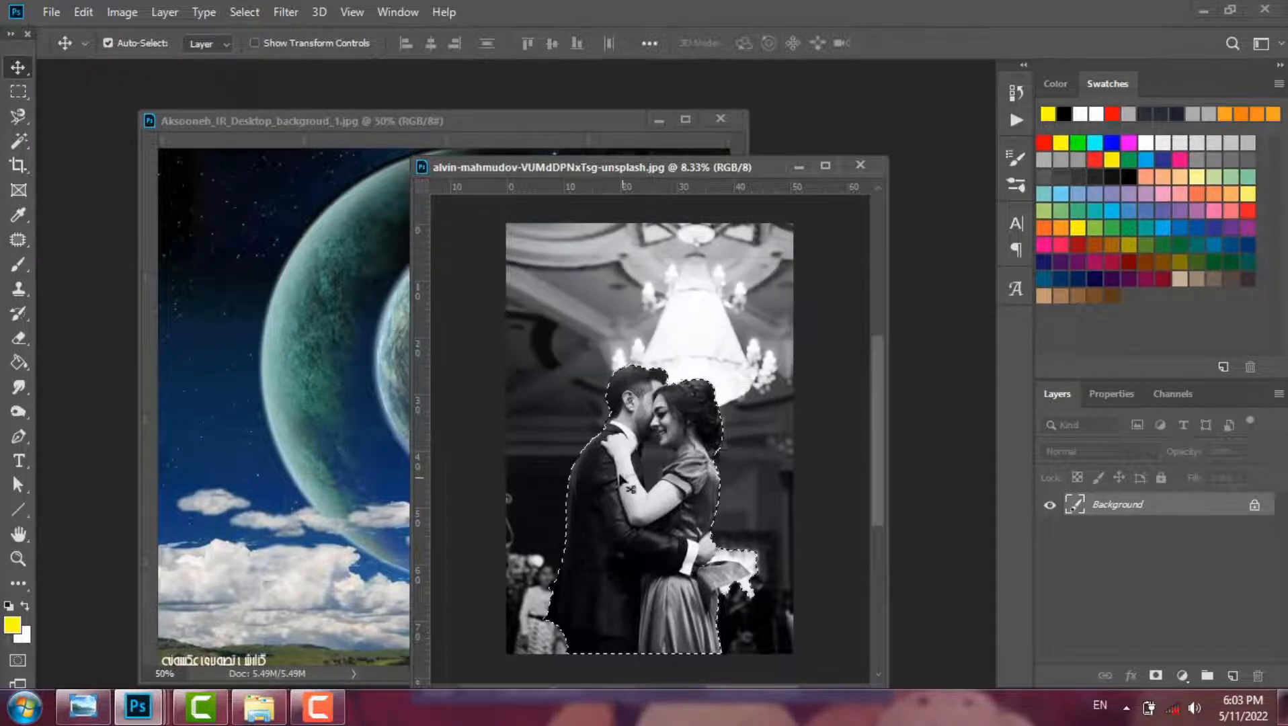
drag(645, 471, 288, 420)
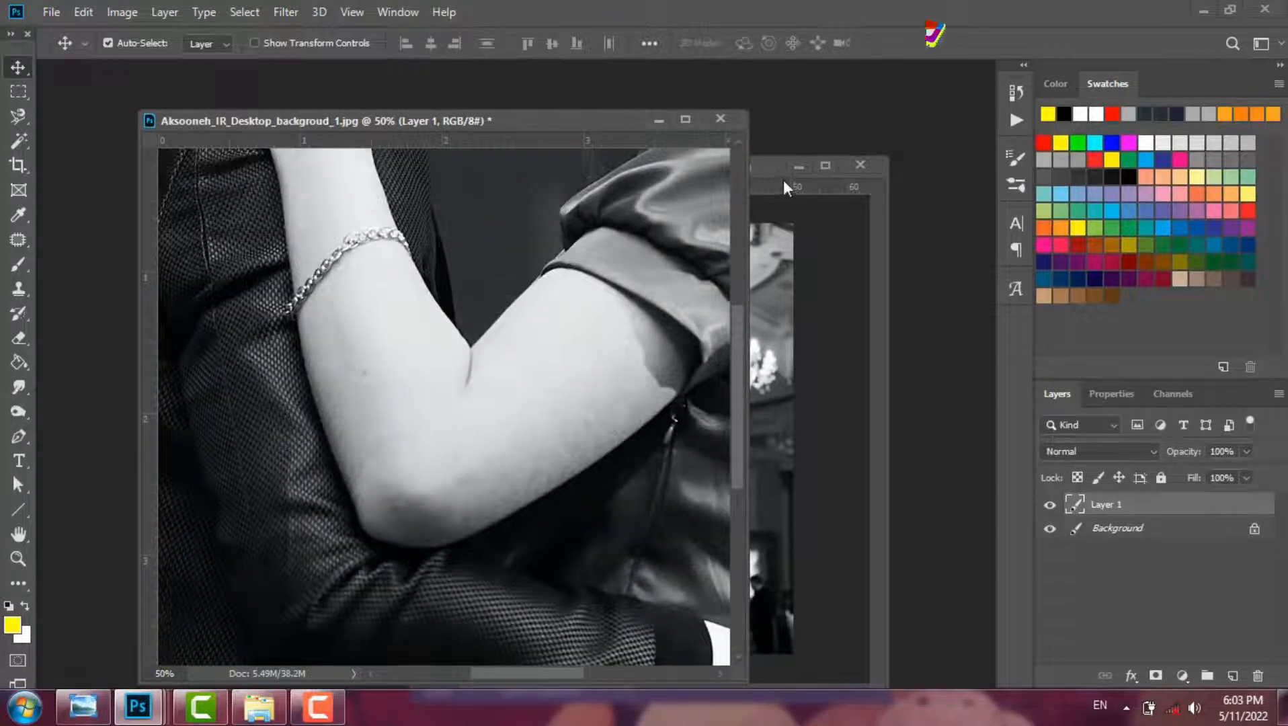
click(781, 170)
click(861, 165)
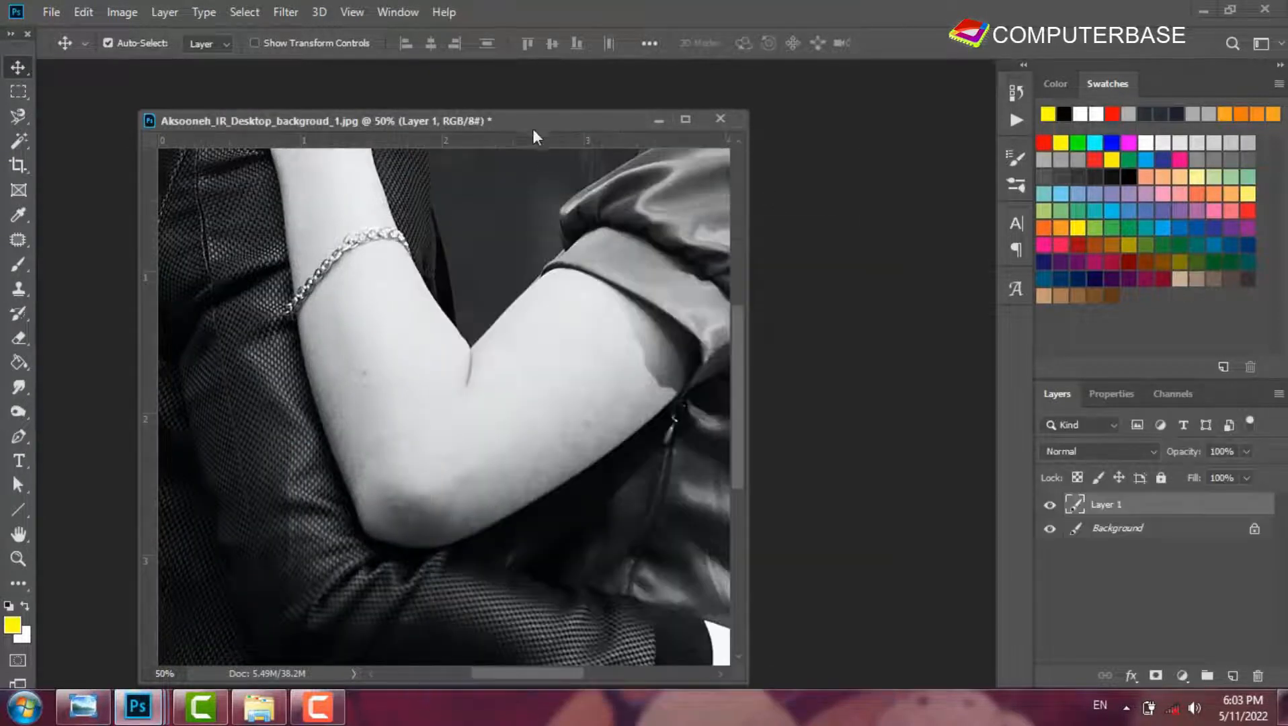
drag(532, 130, 555, 102)
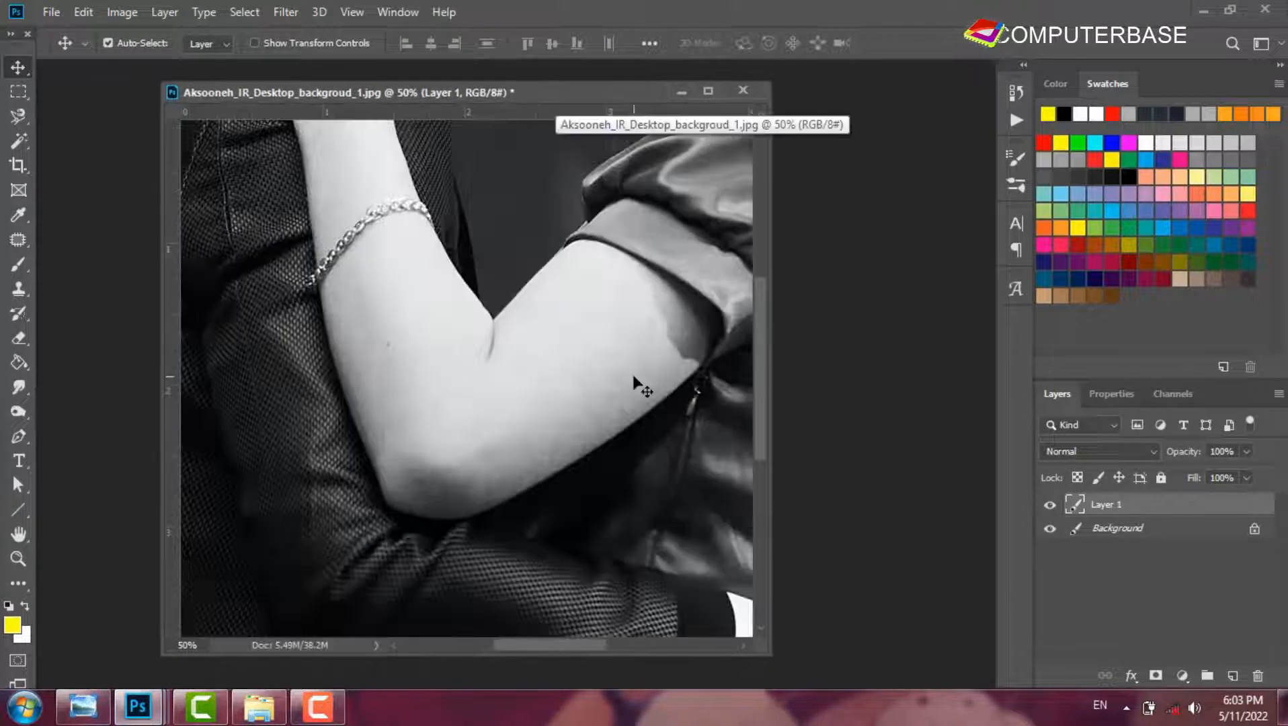
Step: Convert the couple layer to a smart object and scale it down to about 43% with Free Transform
right_click(1225, 507)
click(1127, 267)
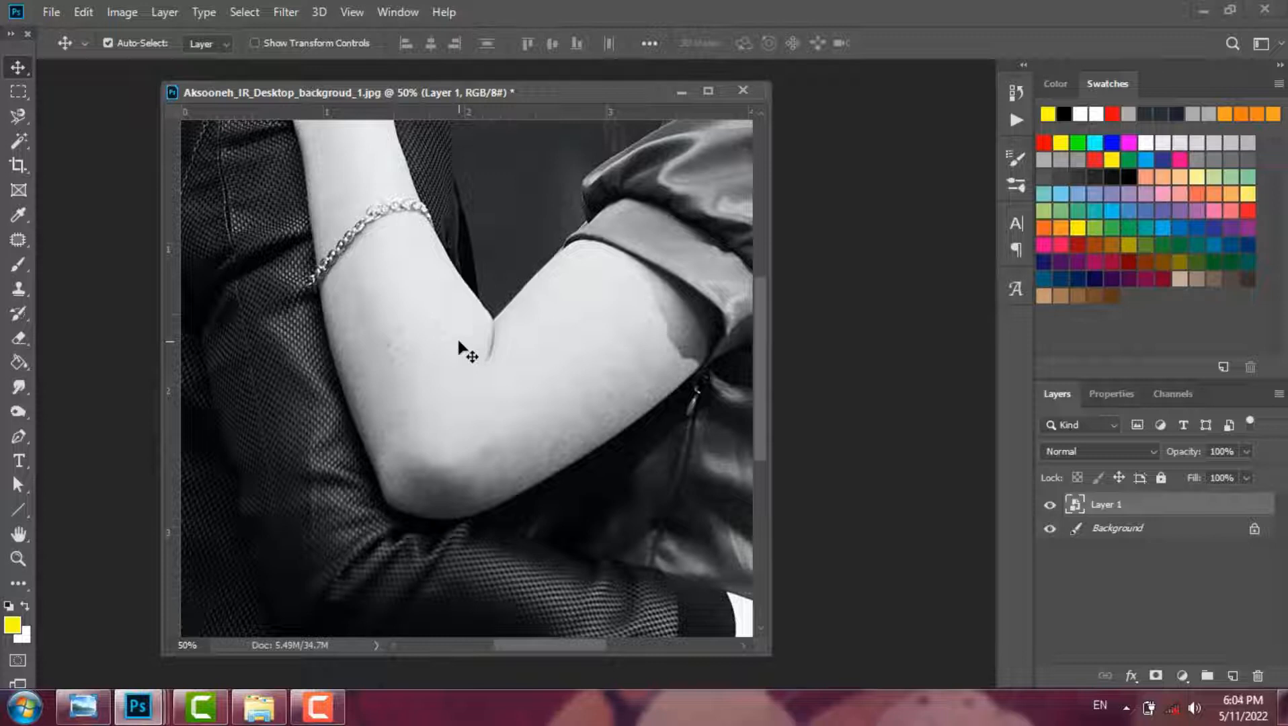
key(ctrl+t)
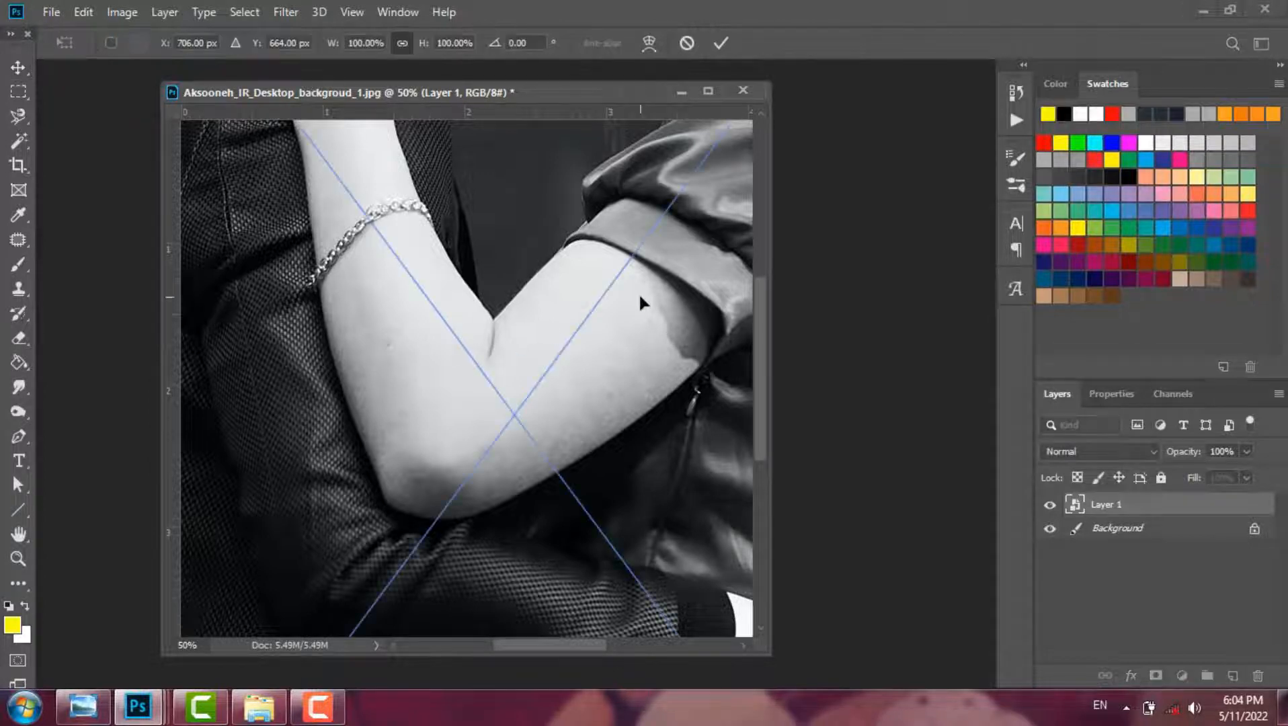
key(ctrl+minus)
key(ctrl+minus)
key(ctrl+minus)
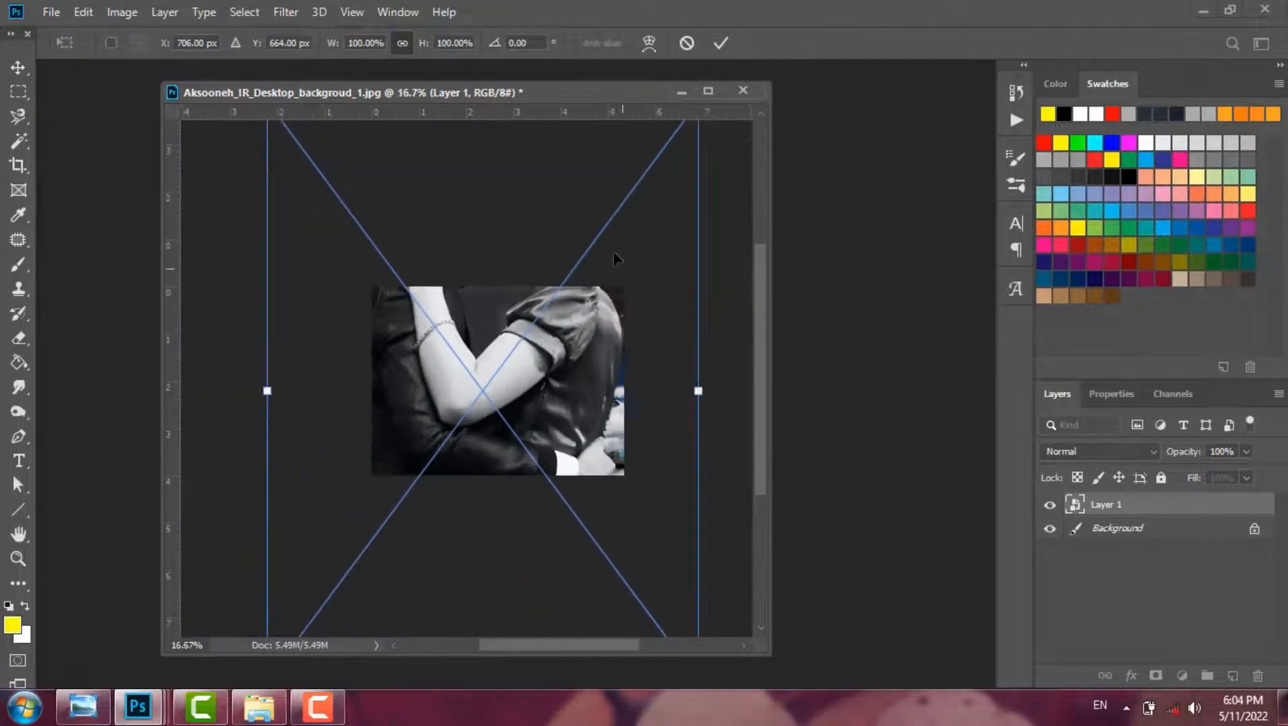
key(ctrl+minus)
drag(639, 167, 495, 365)
drag(424, 409, 503, 353)
drag(573, 310, 516, 336)
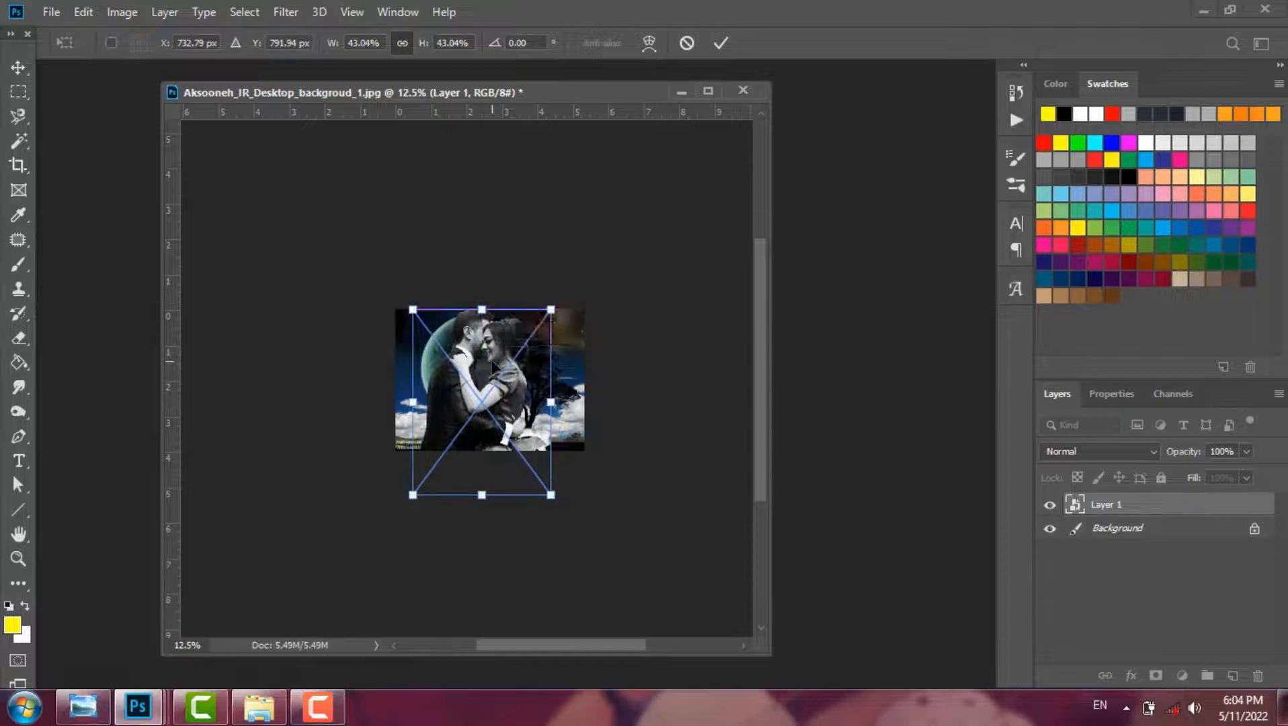
Step: Enlarge the document window and position the couple in front of the large planet, committing the transform
scroll(490, 358, up, 3)
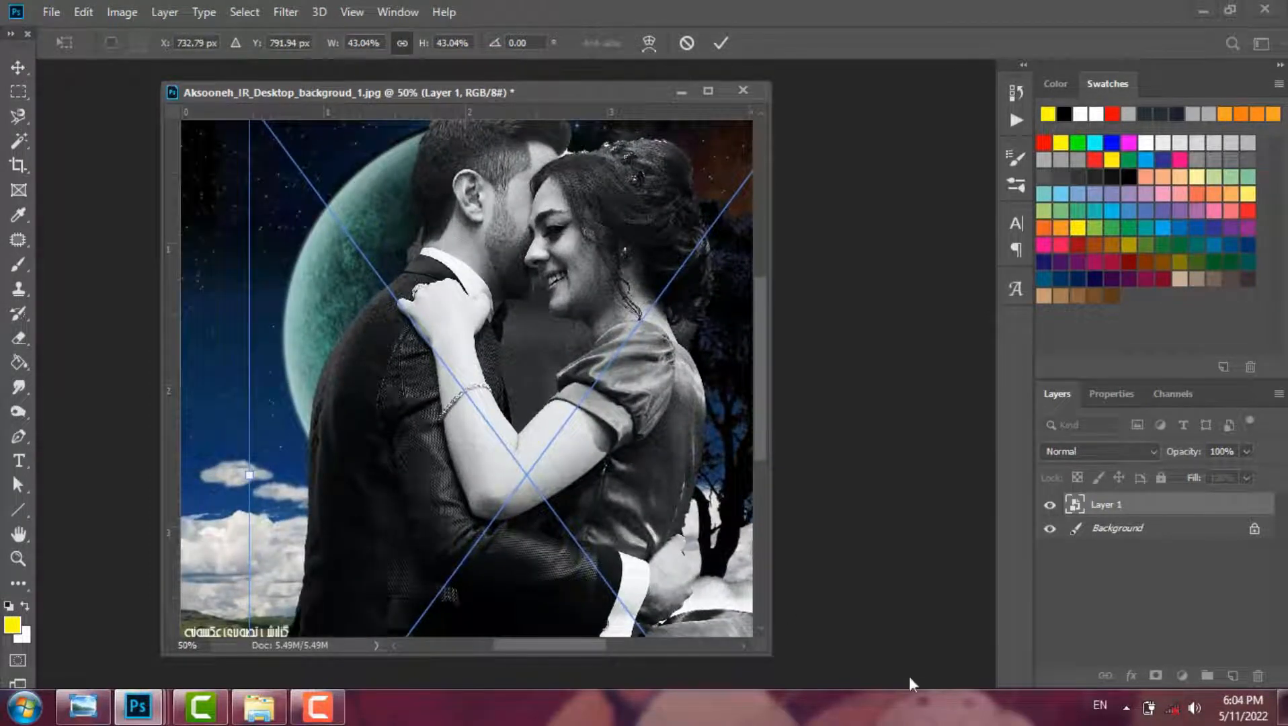
drag(769, 653, 930, 669)
drag(618, 225, 618, 285)
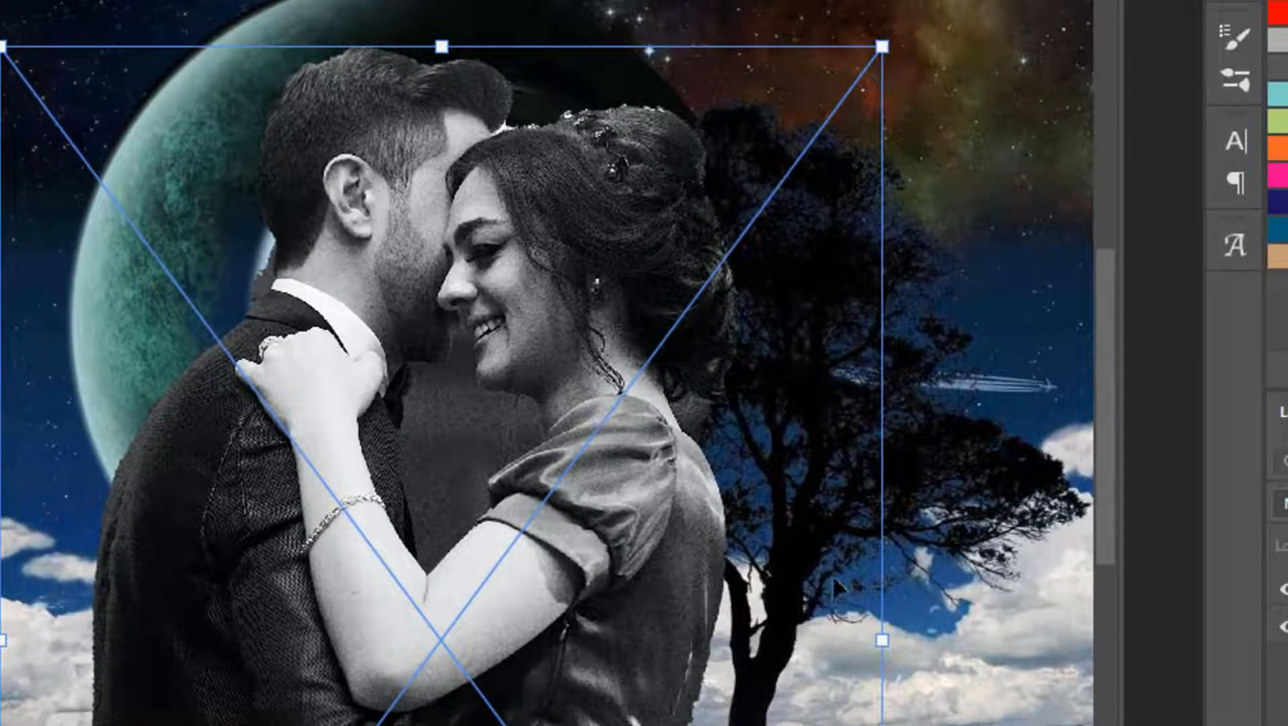
drag(635, 546, 635, 378)
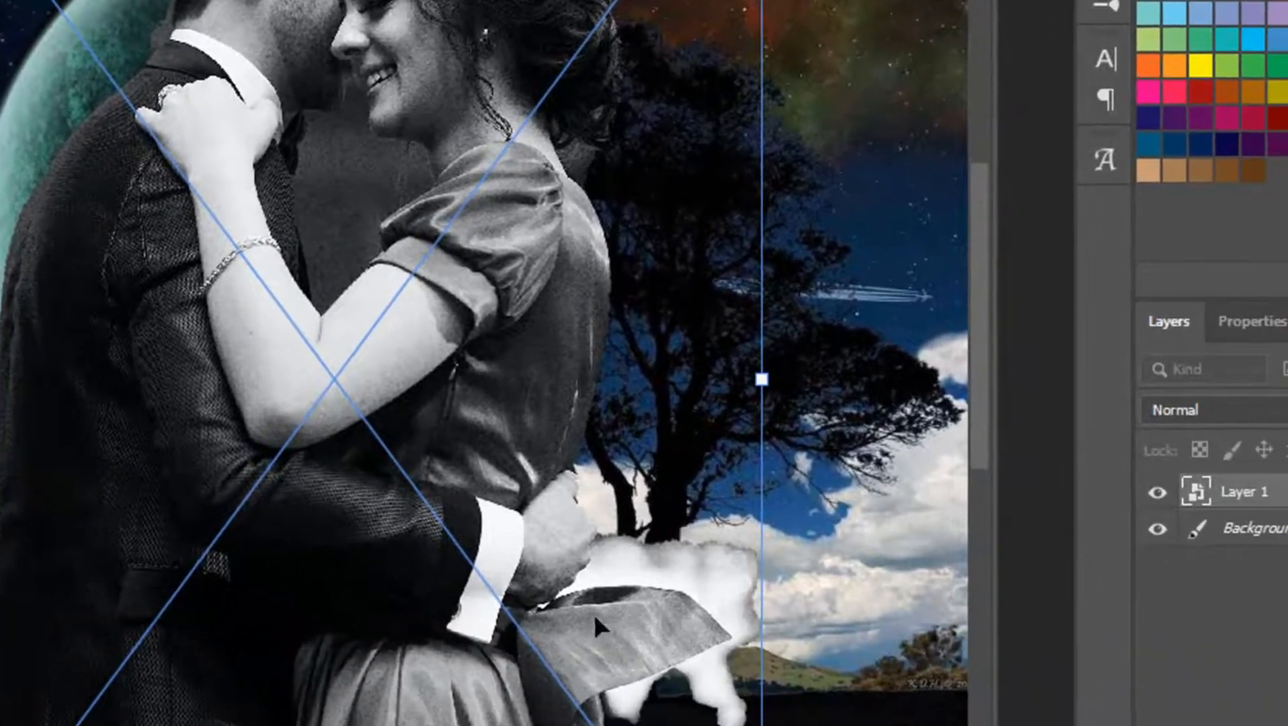
drag(474, 164, 541, 323)
key(Return)
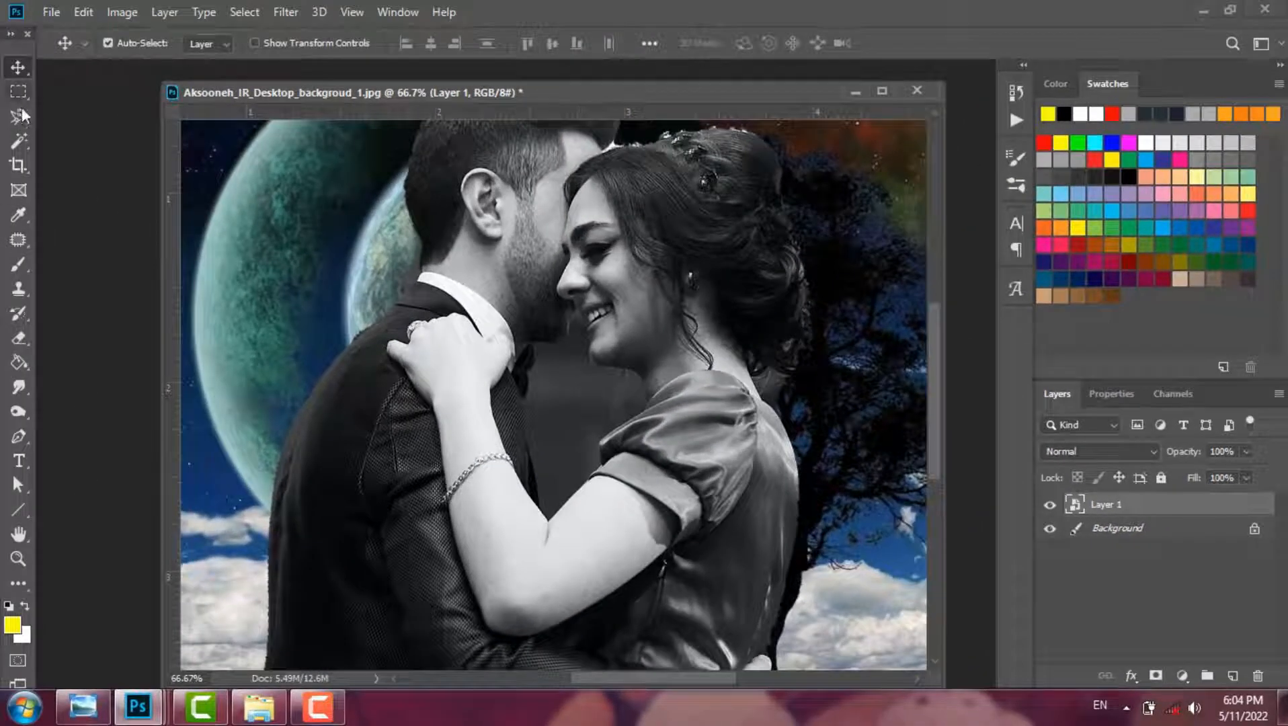
Step: Trace the leftover background gap between the couple's faces, chests and arm as a selection with the Magnetic Lasso tool
click(19, 117)
right_click(18, 115)
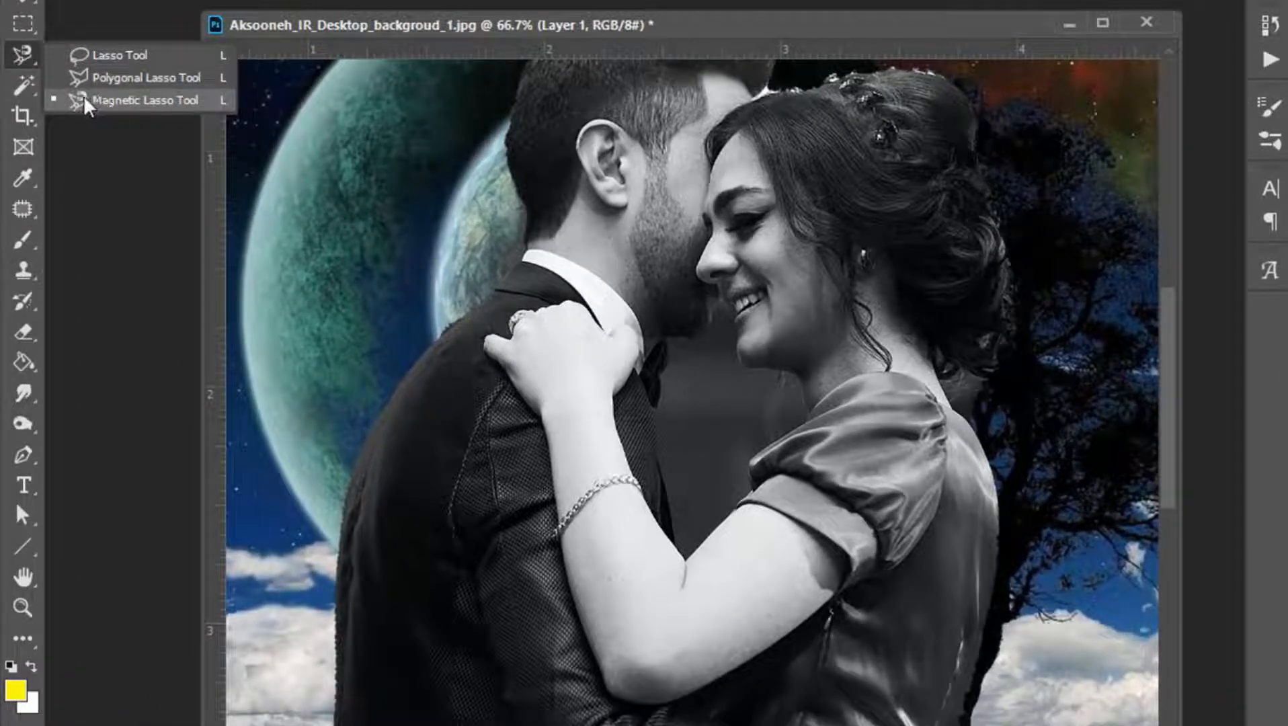
click(94, 99)
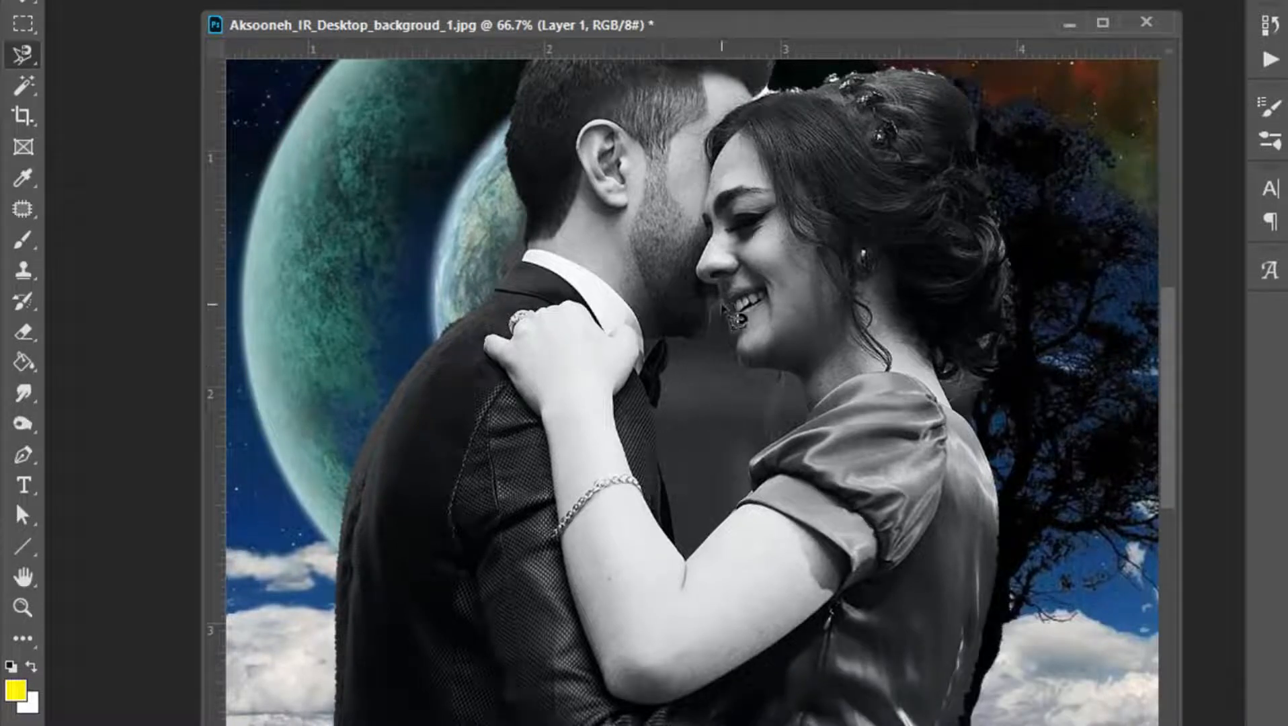
key(ctrl+plus)
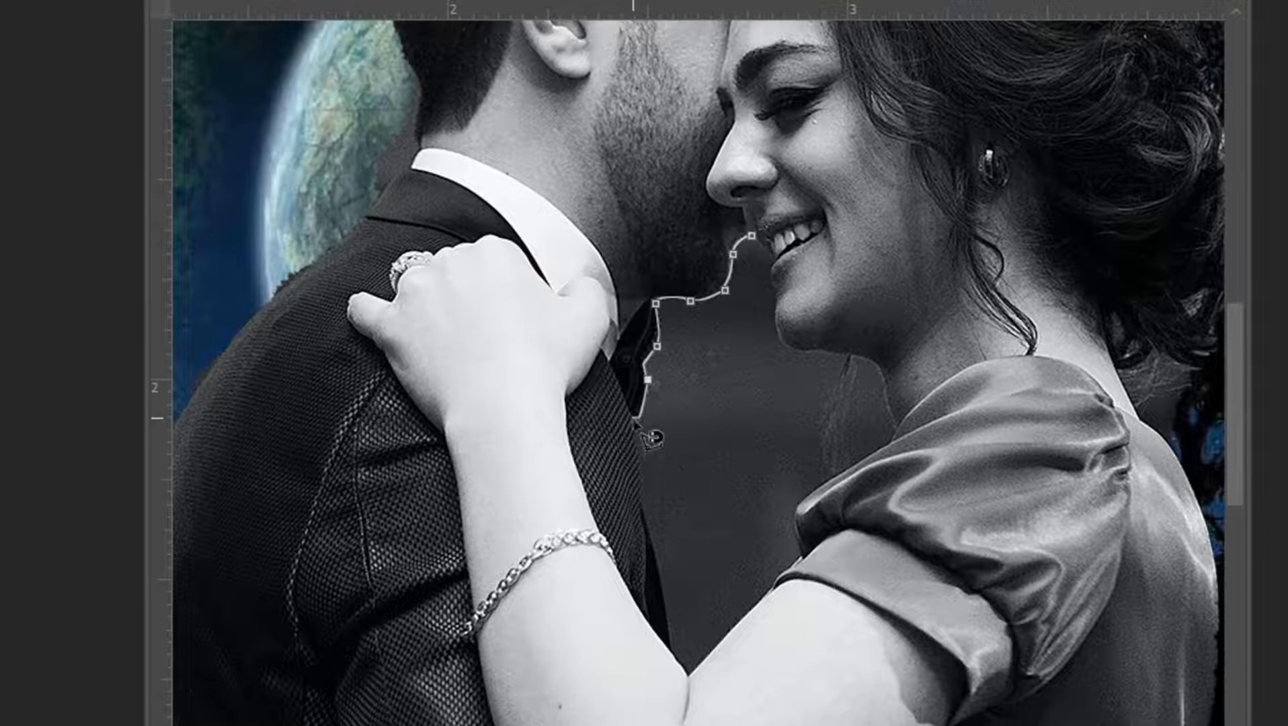
key(BackSpace)
key(BackSpace)
key(BackSpace)
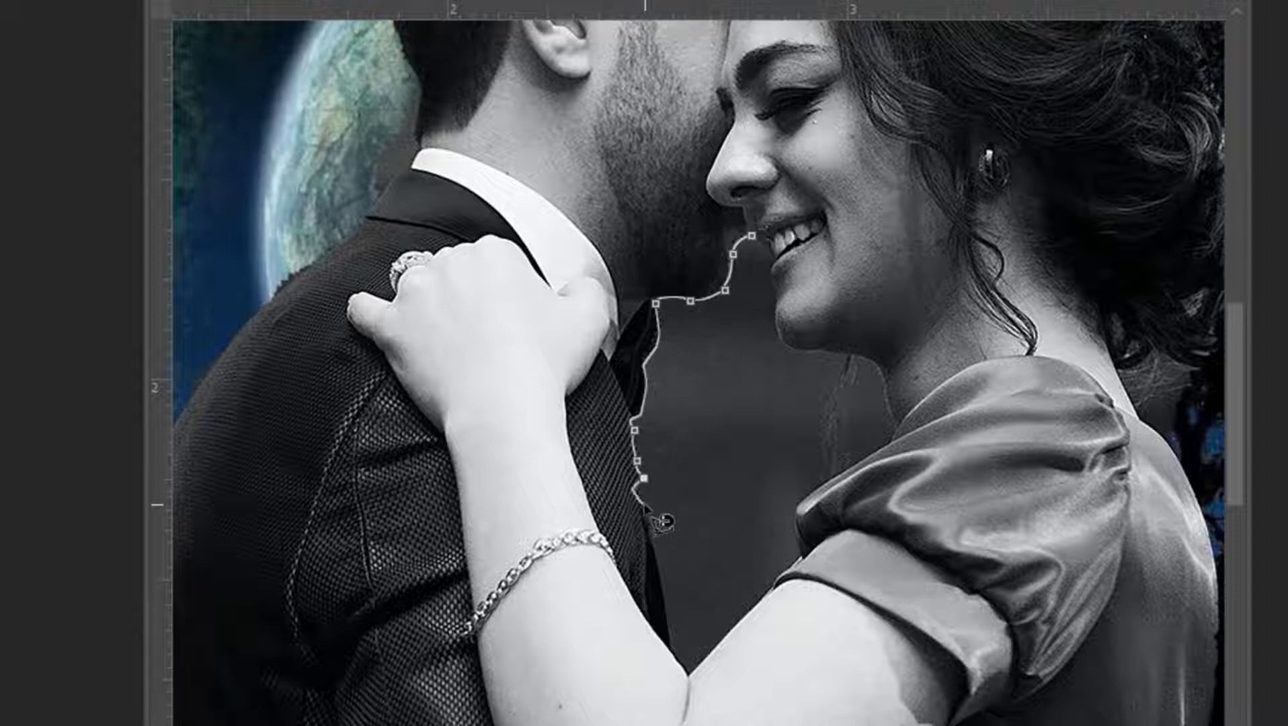
key(Delete)
key(Delete)
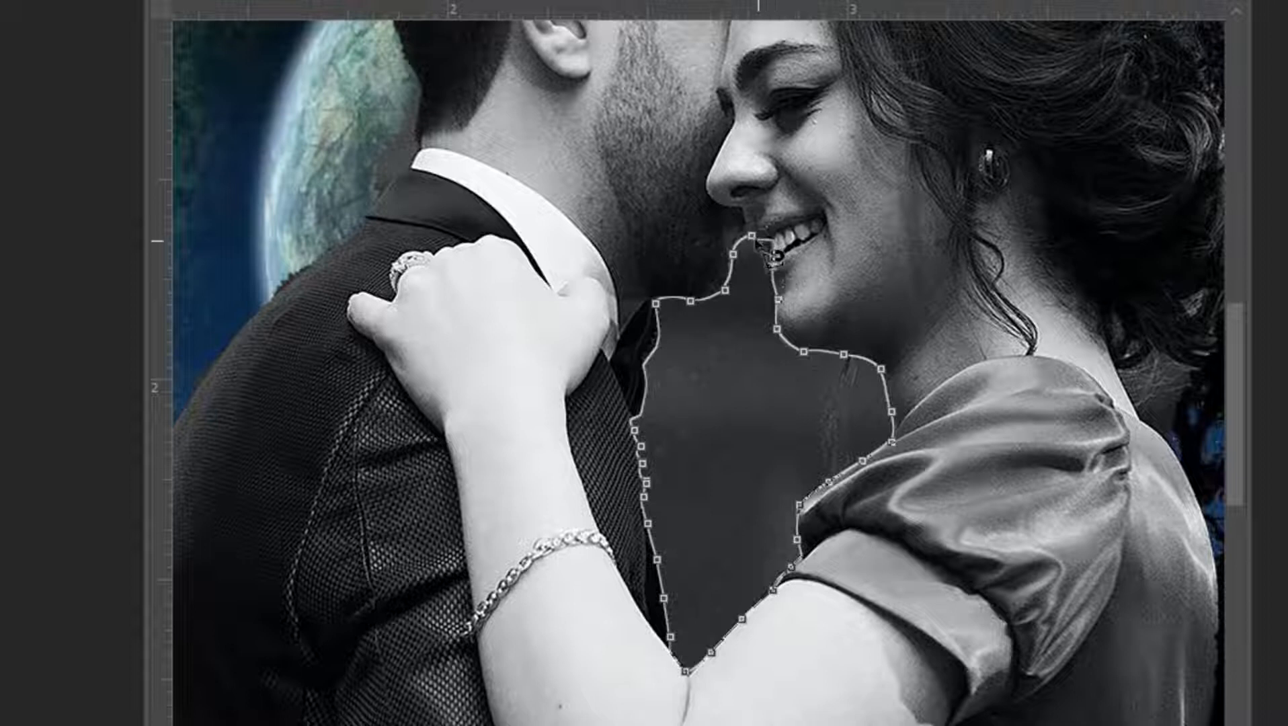
key(ctrl+Return)
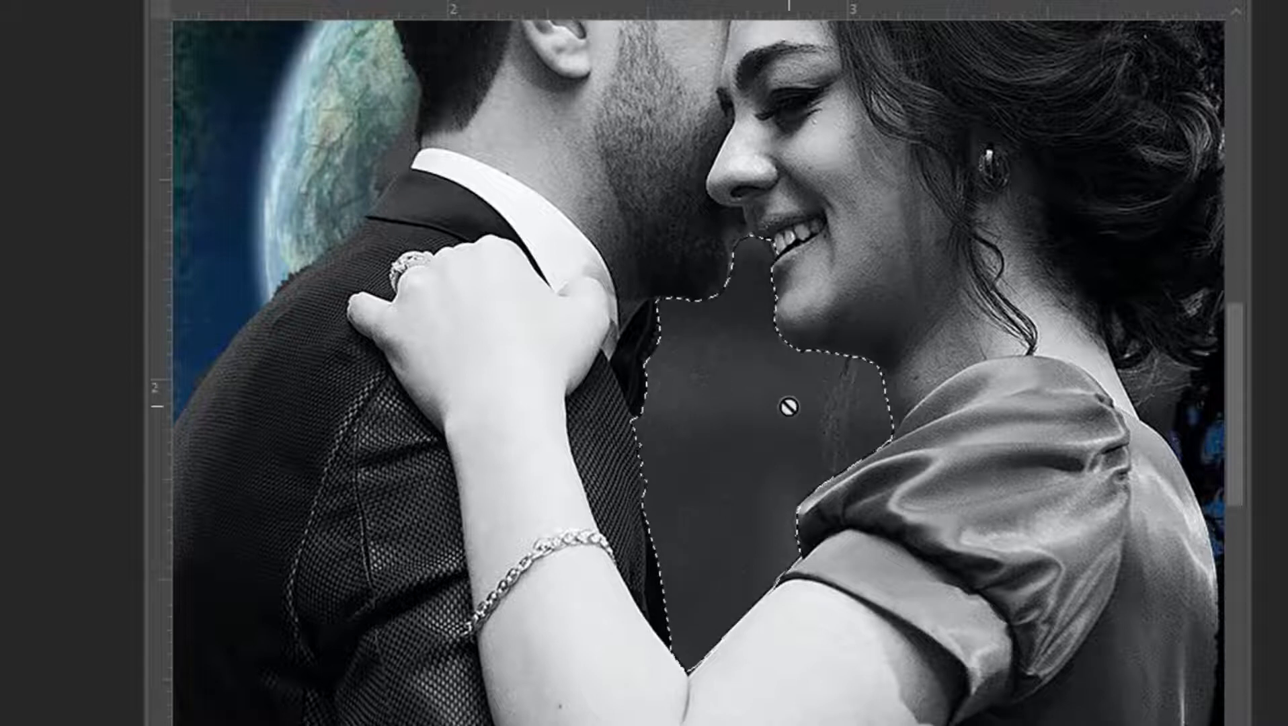
Step: Rasterize the couple layer and erase the old background inside the selected gap with an enlarged eraser, clearing the selection
key(Delete)
click(778, 248)
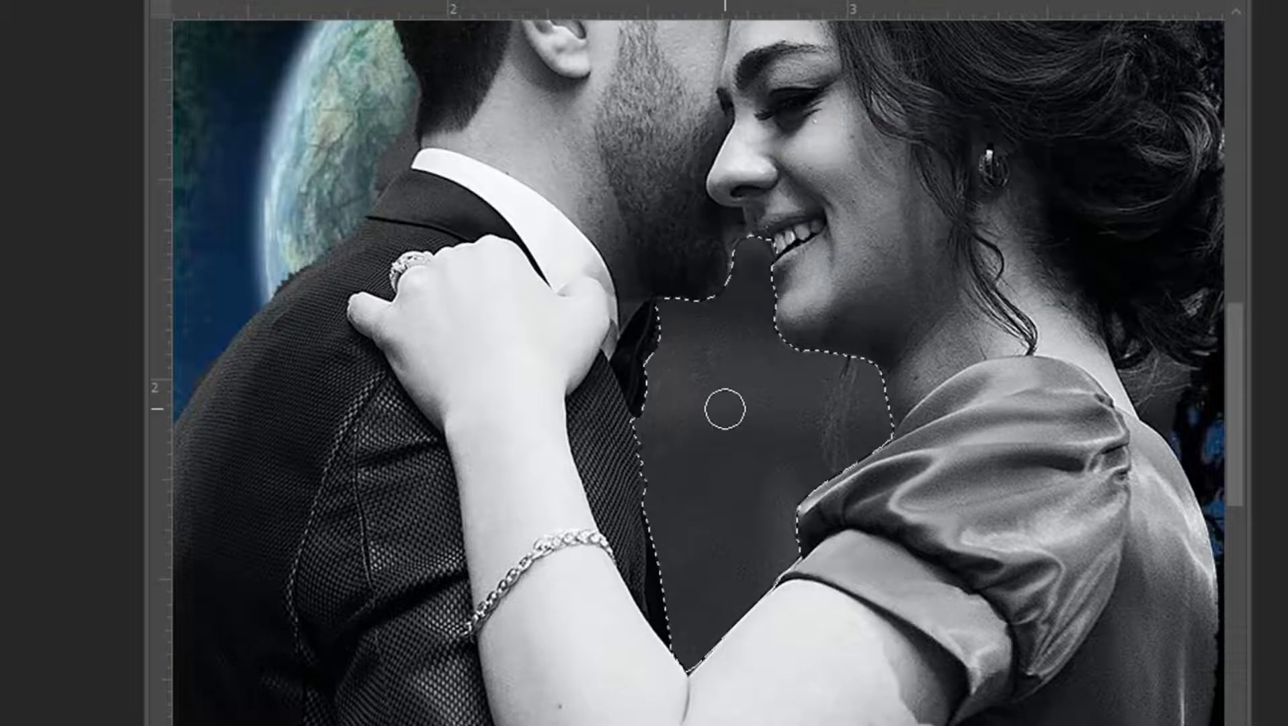
key(bracketright)
key(bracketright)
key(bracketright)
key(bracketright)
mouse_move(713, 345)
mouse_down()
mouse_move(713, 298)
mouse_move(678, 603)
mouse_move(840, 458)
mouse_move(727, 506)
mouse_move(706, 402)
mouse_up()
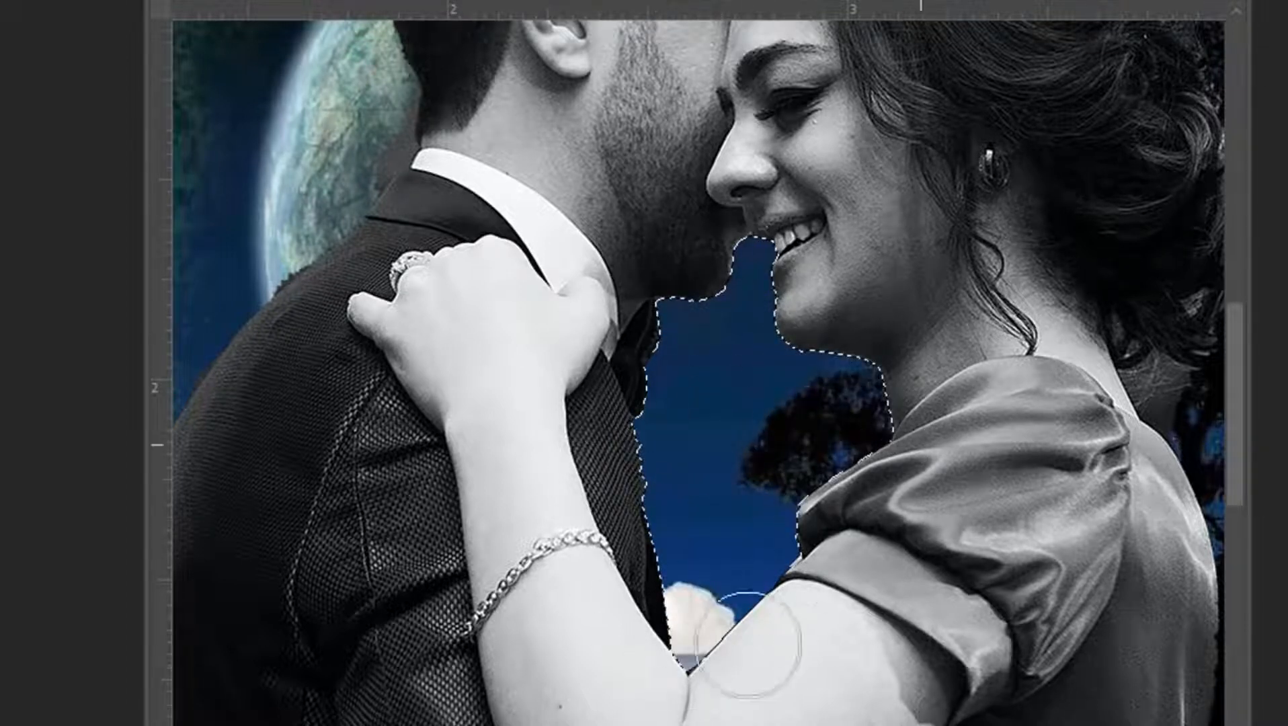
right_click(715, 405)
key(Escape)
key(ctrl+d)
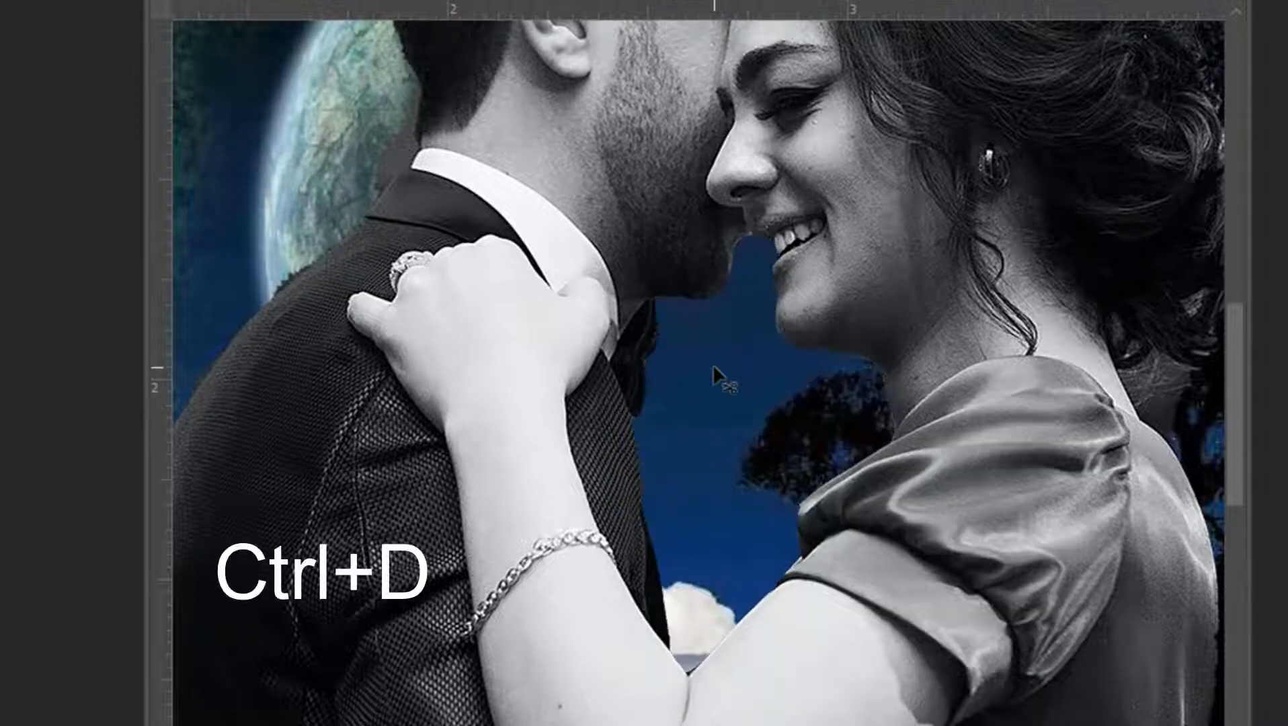
Step: Erase the leftover background between the woman's hair and her back using a smaller eraser
scroll(699, 373, right, 5)
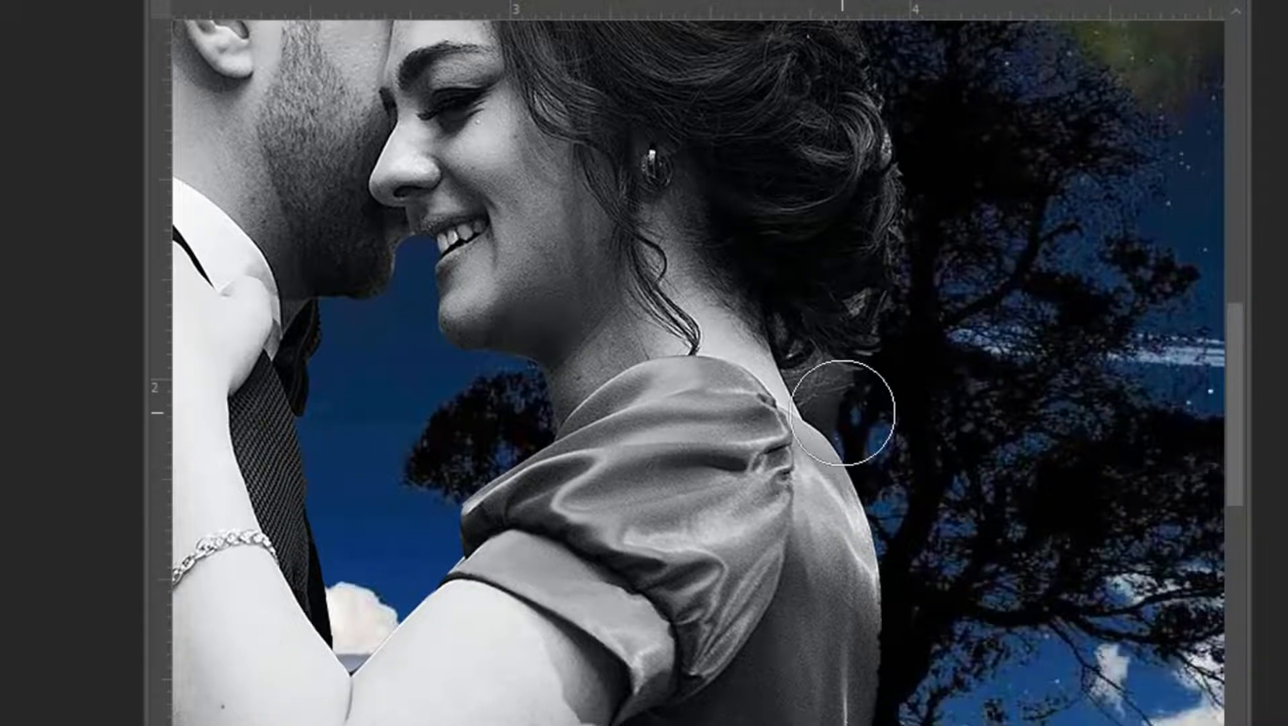
key(bracketleft)
key(bracketleft)
key(bracketleft)
key(bracketleft)
key(bracketleft)
key(bracketleft)
drag(842, 423, 813, 395)
key(bracketleft)
key(bracketleft)
key(bracketleft)
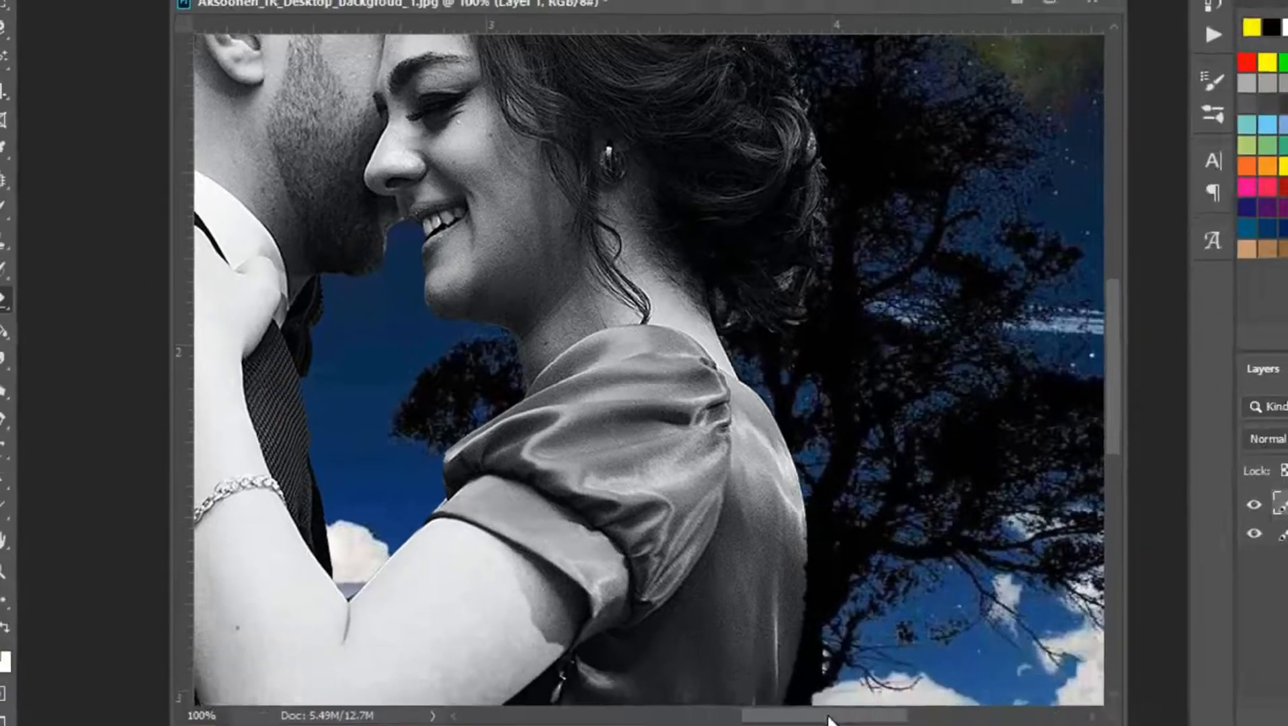
Step: Erase the leftover background behind the man's collar and shoulder with the eraser at size 10
drag(828, 717, 692, 673)
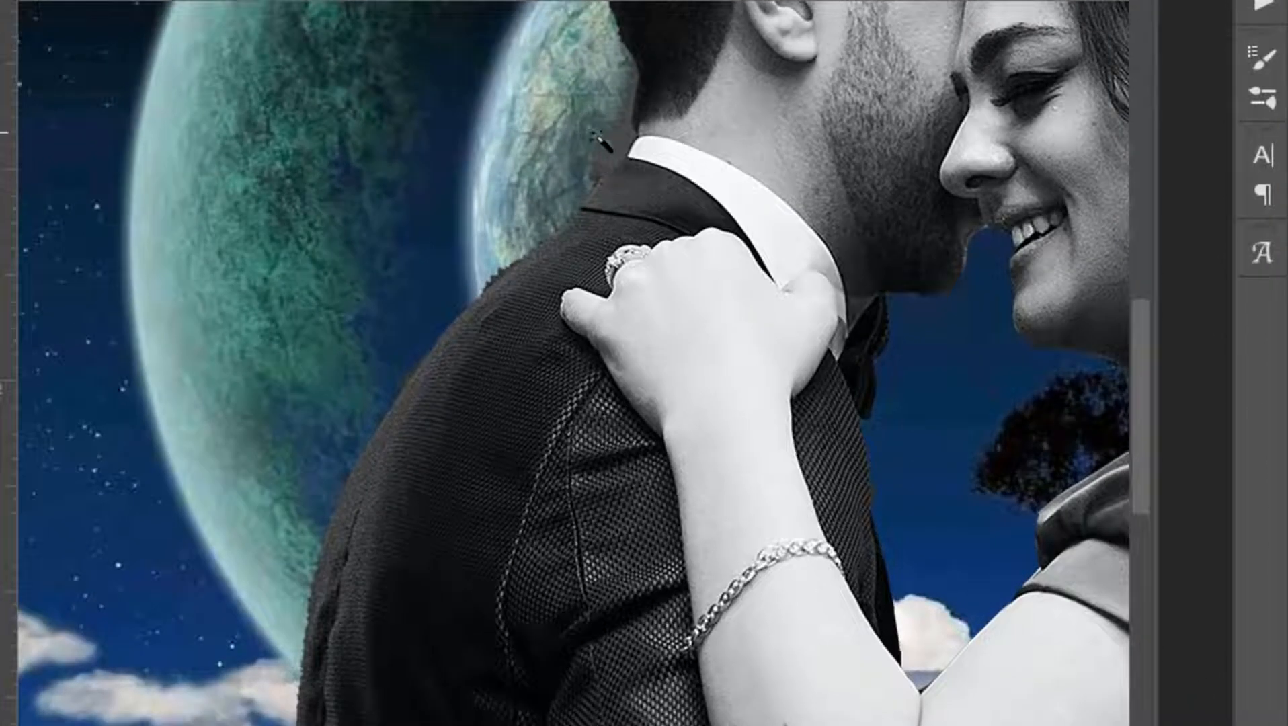
click(618, 140)
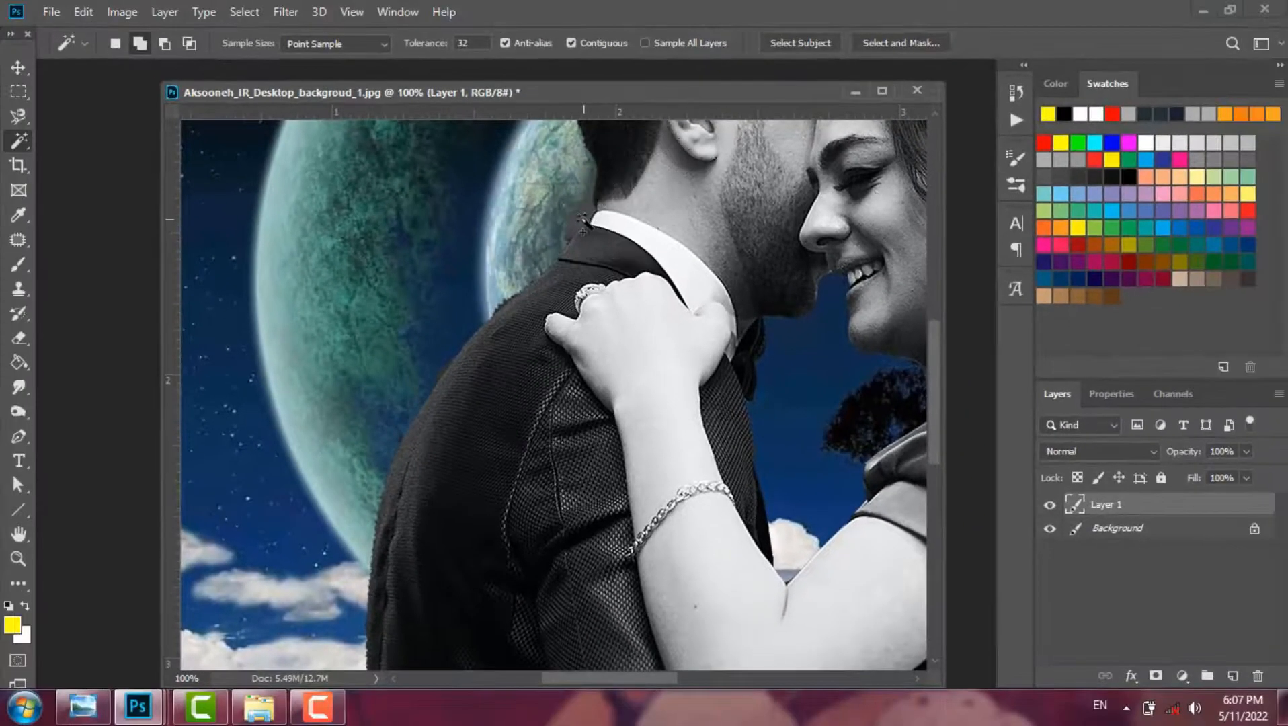
click(20, 338)
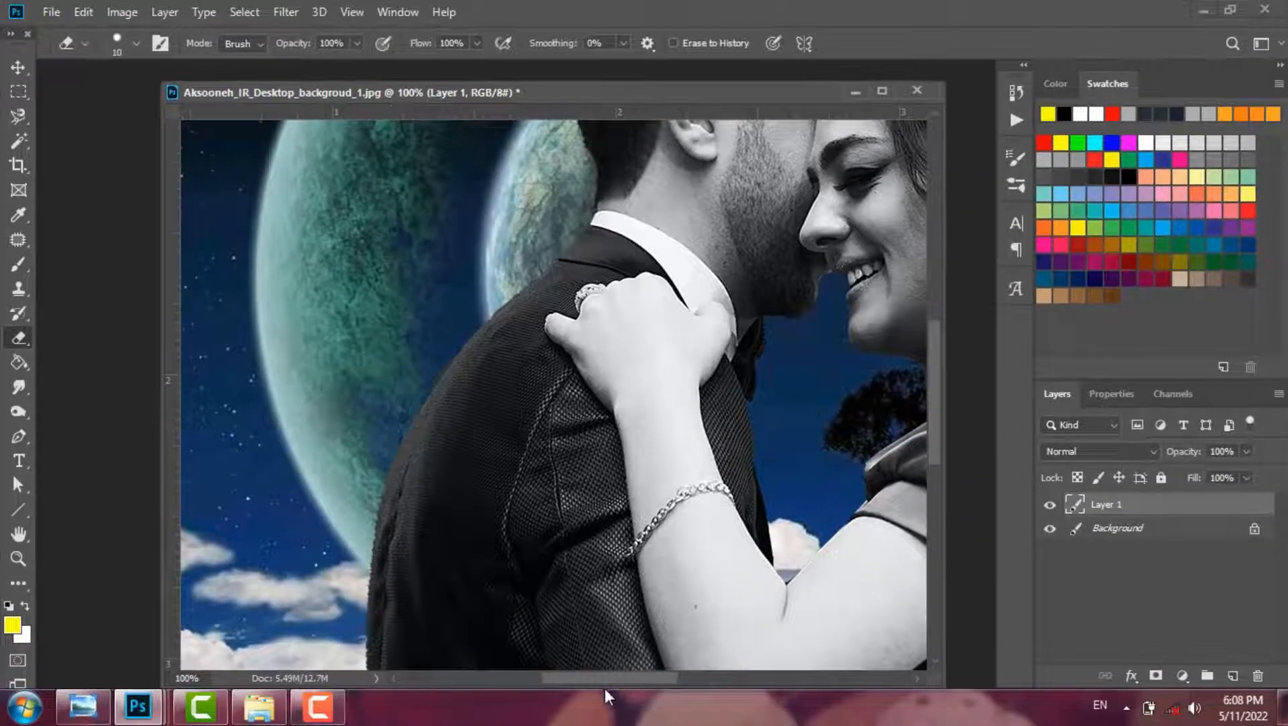
Step: Move the couple layer up and to the right until the dress sash and its white leftovers lie within the image
drag(626, 679, 722, 680)
drag(928, 431, 930, 557)
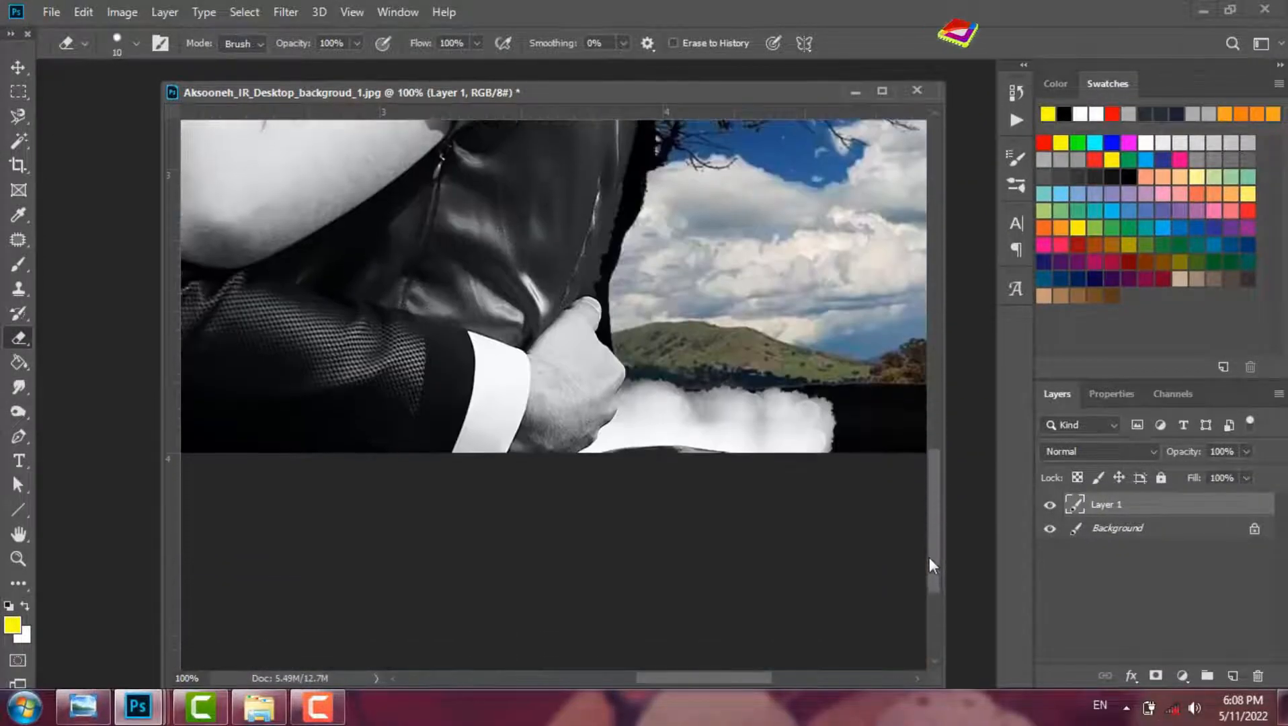
key(v)
drag(538, 380, 538, 188)
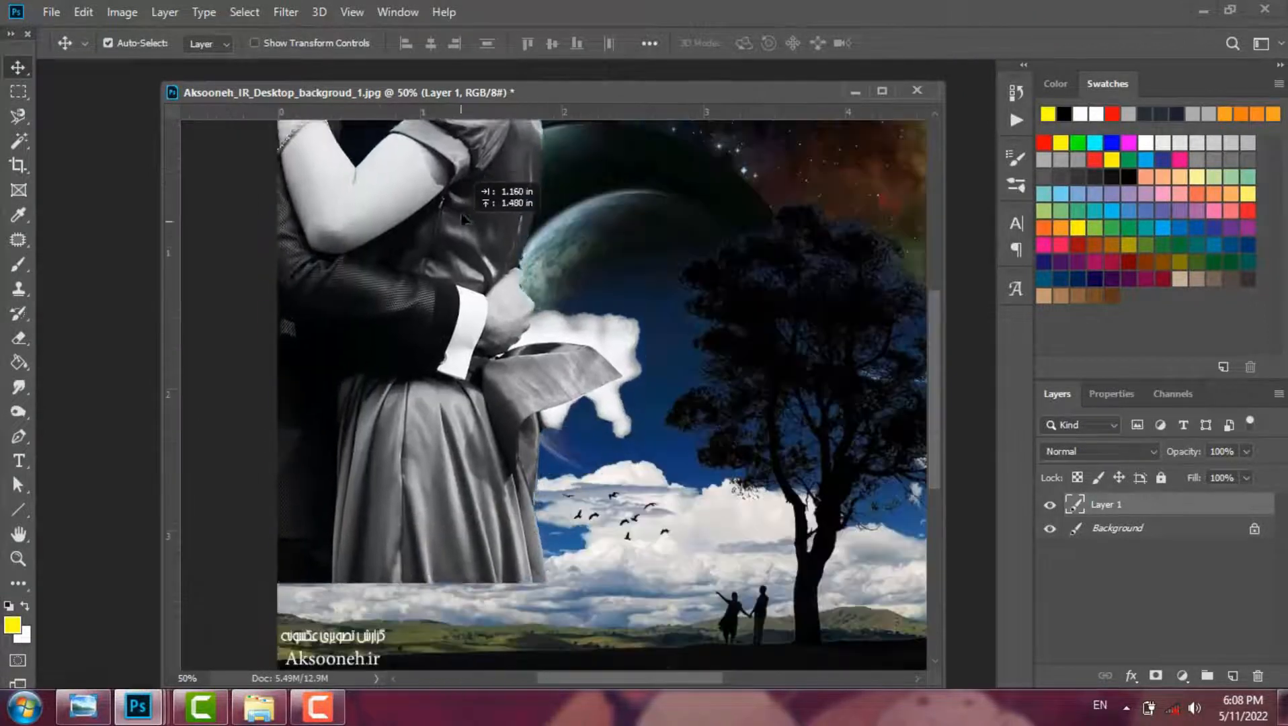
drag(467, 226, 581, 207)
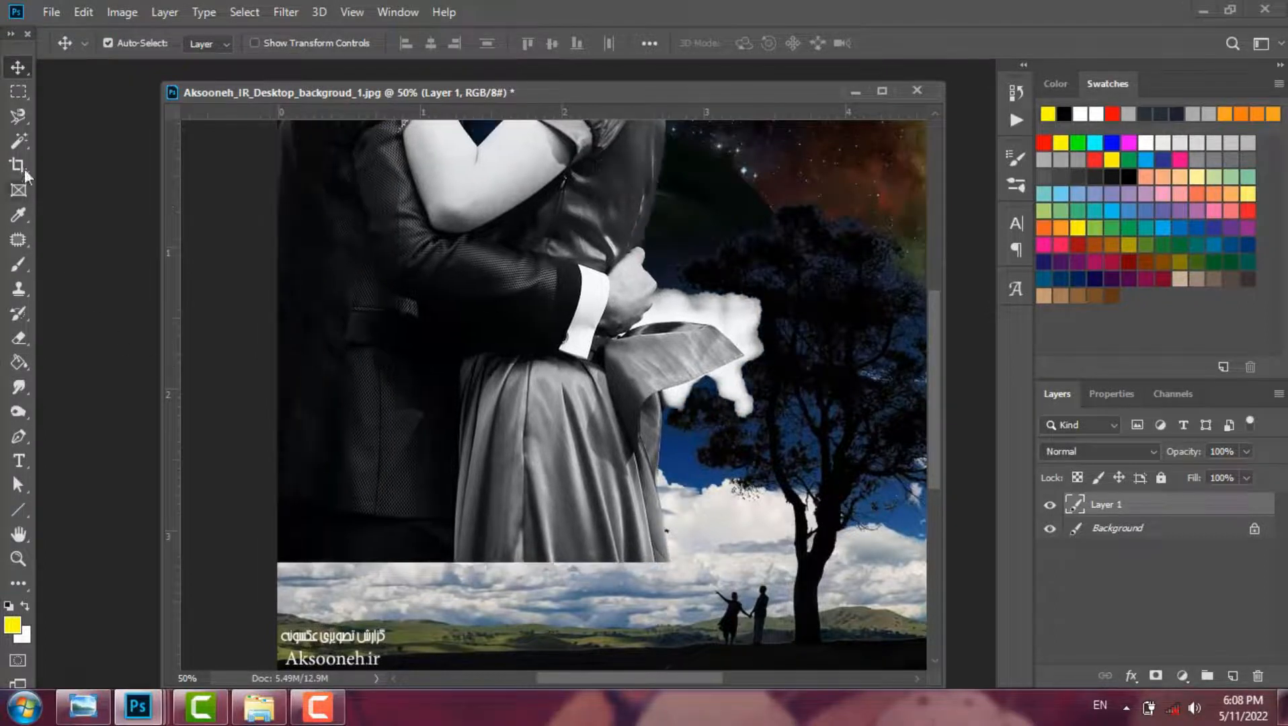
Step: Select the white leftover background around the dress sash with the Magic Wand and delete it, clearing the selection
click(18, 142)
click(702, 314)
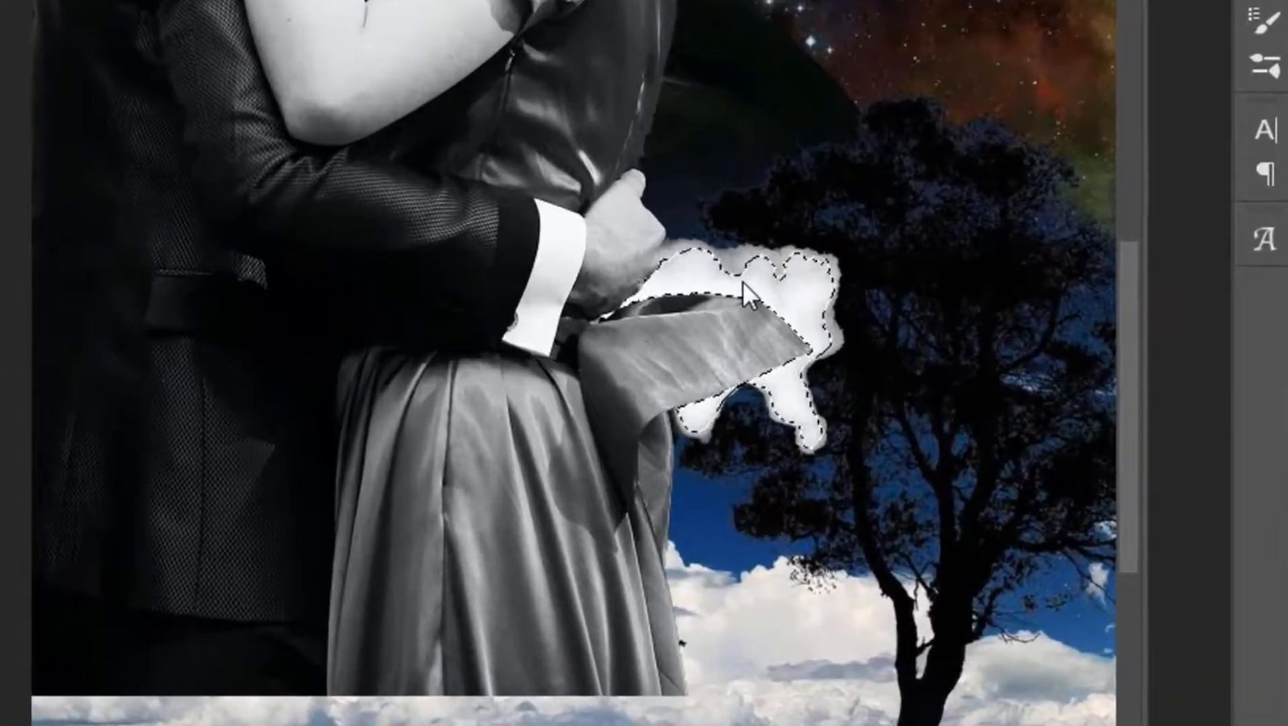
shift+click(738, 271)
shift+click(743, 263)
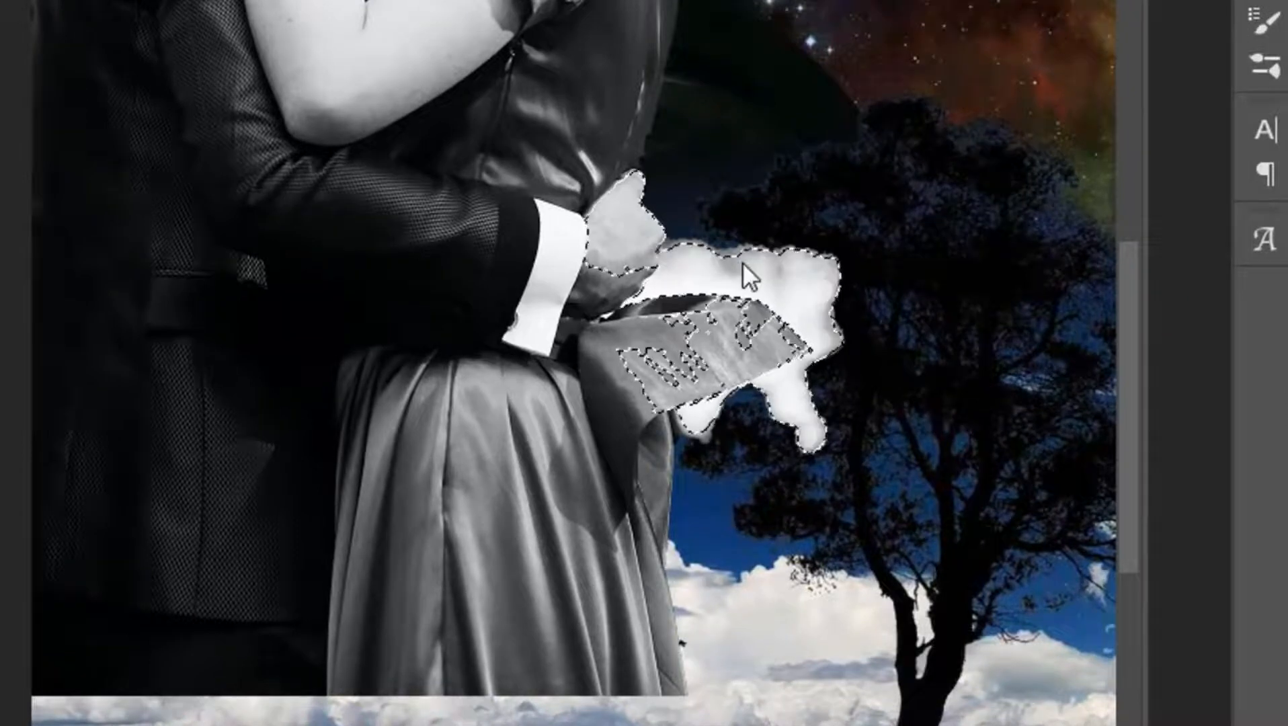
click(742, 272)
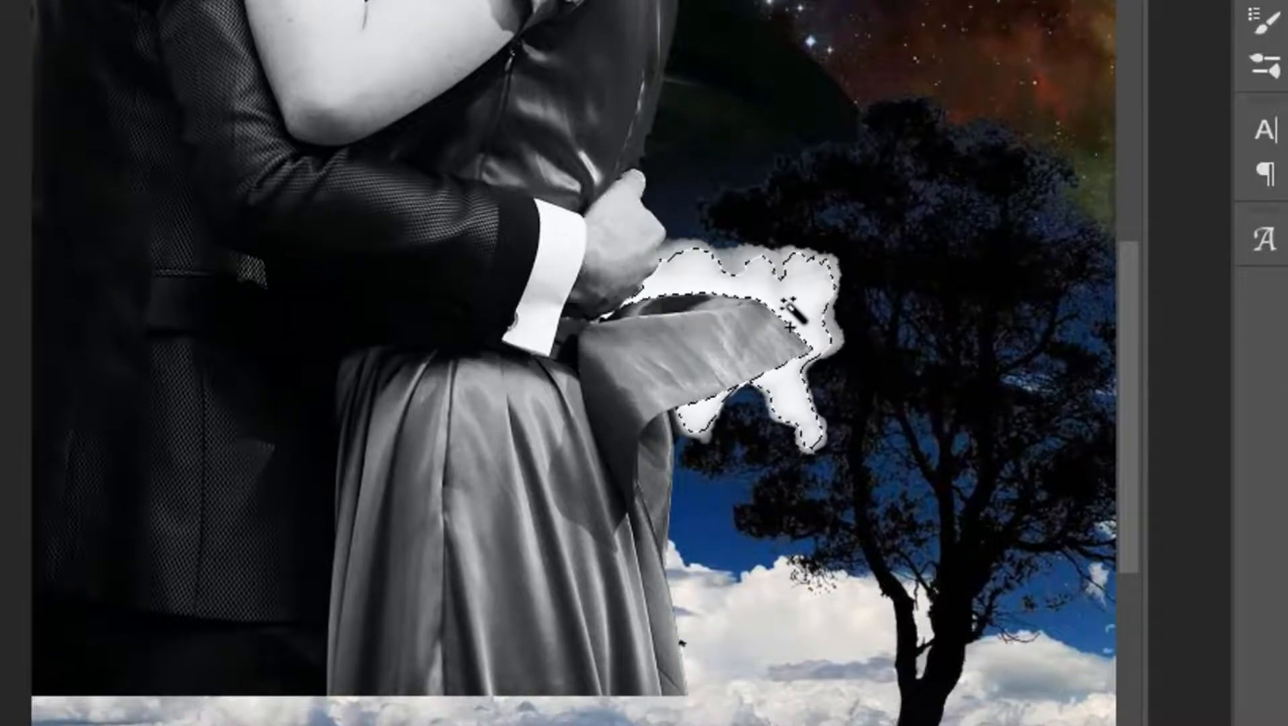
key(Delete)
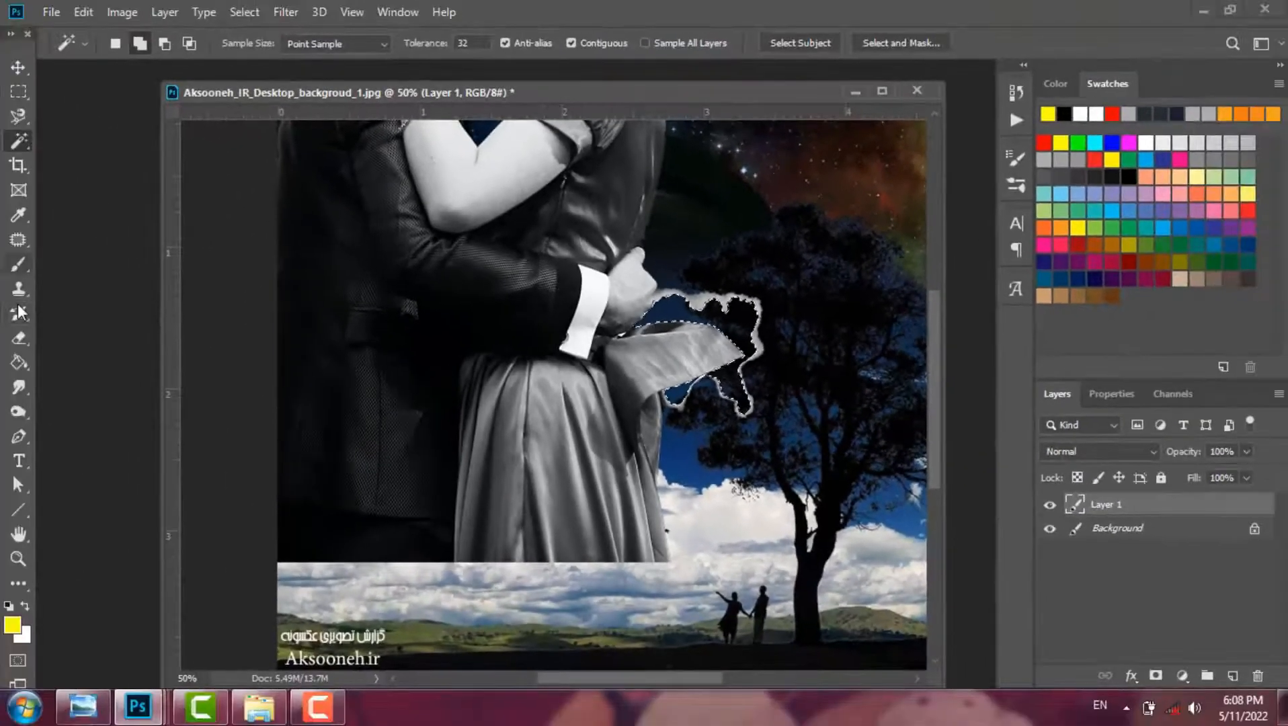
key(e)
key(ctrl+d)
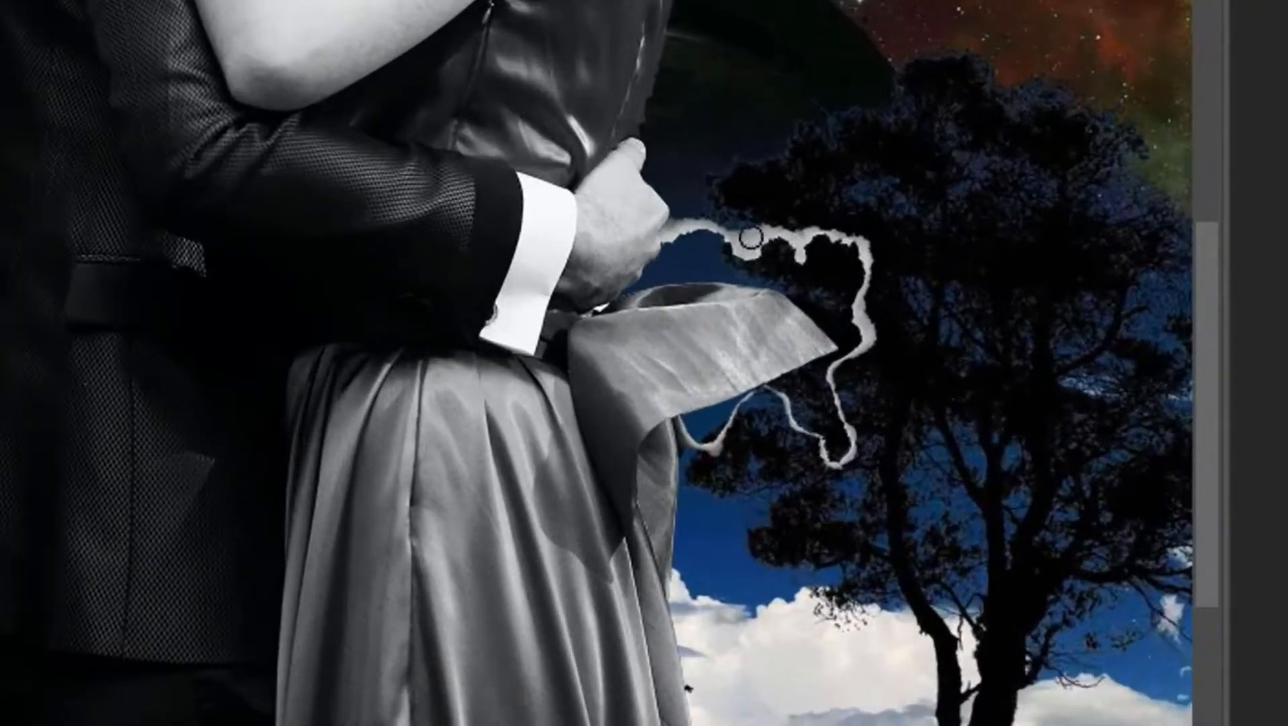
Step: Erase the remaining light outline around the dress sash and beside the man's hand with the eraser at size 45
key(ctrl+plus)
key(ctrl+plus)
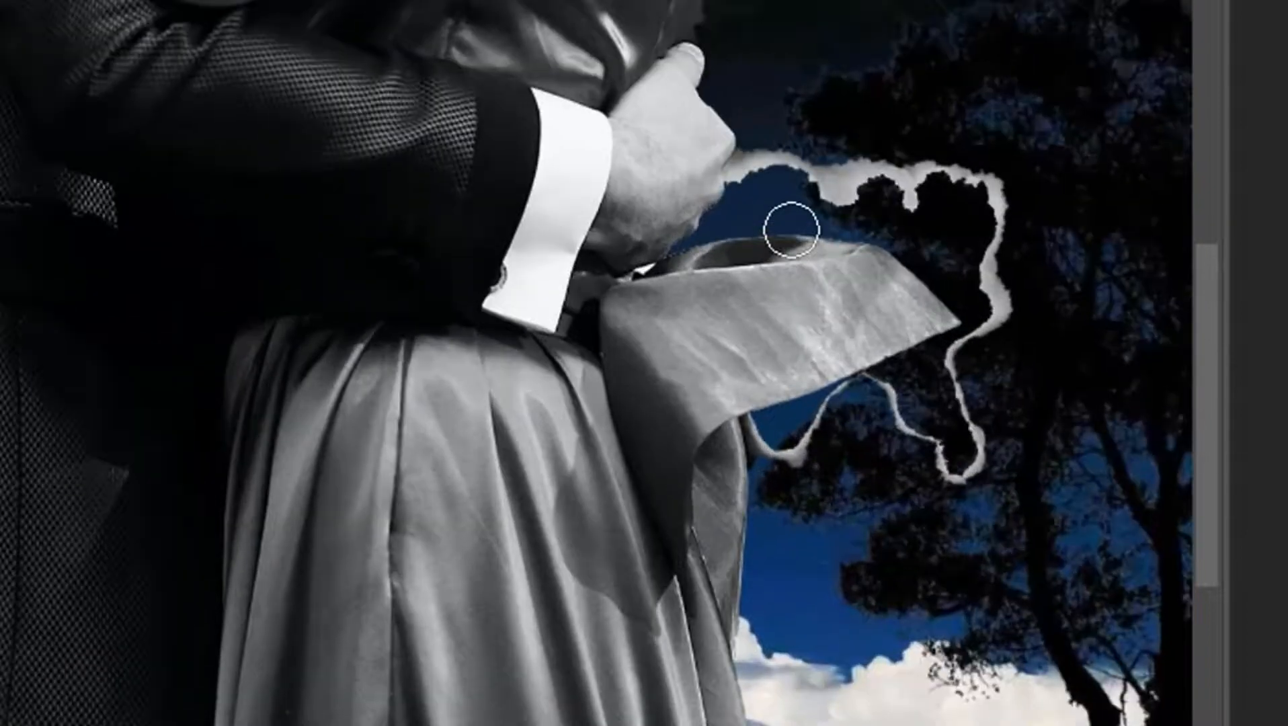
drag(836, 296, 733, 296)
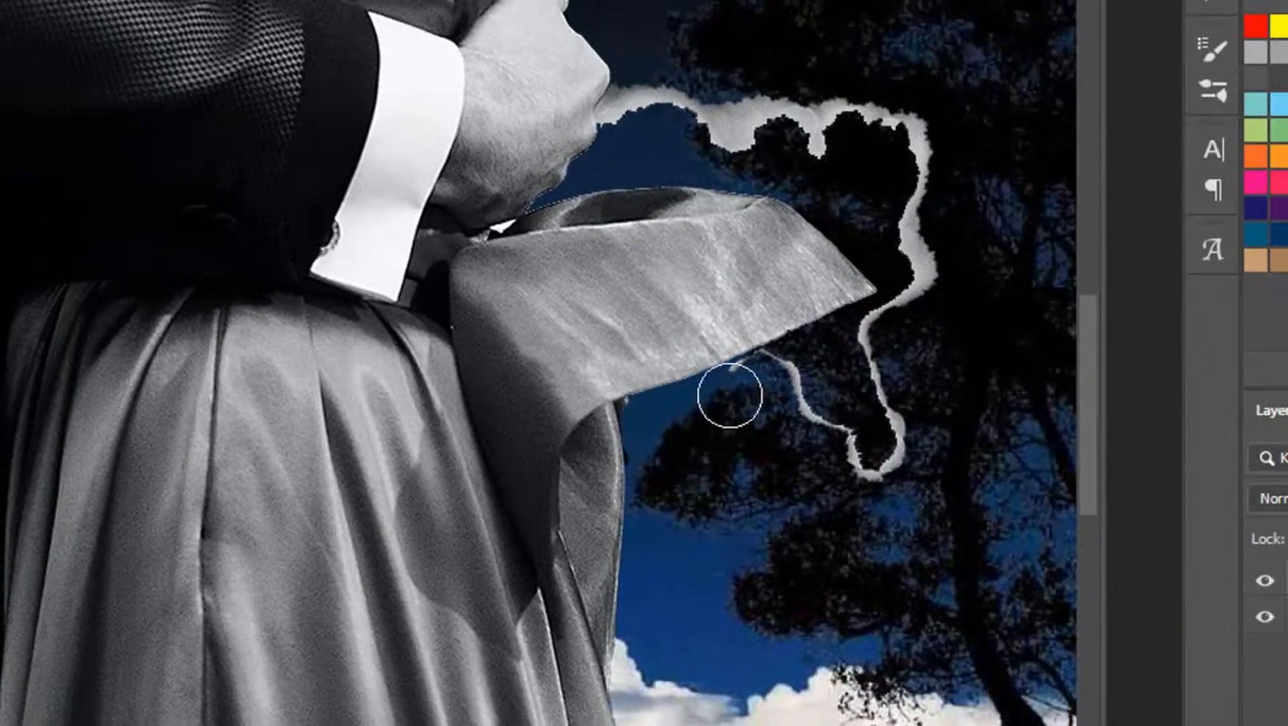
mouse_move(730, 396)
mouse_down()
mouse_move(764, 383)
mouse_move(879, 465)
mouse_move(880, 387)
mouse_move(931, 294)
mouse_move(917, 187)
mouse_move(866, 120)
mouse_move(833, 132)
mouse_move(635, 104)
mouse_up()
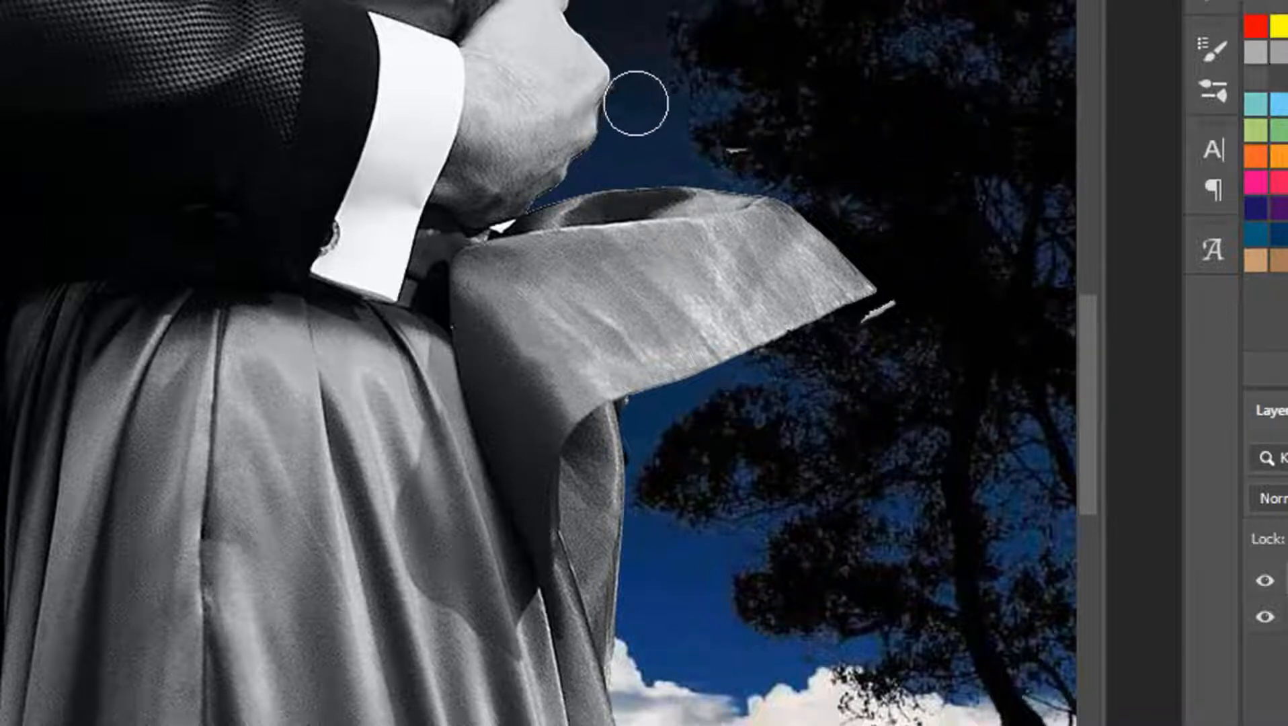
drag(895, 336, 852, 350)
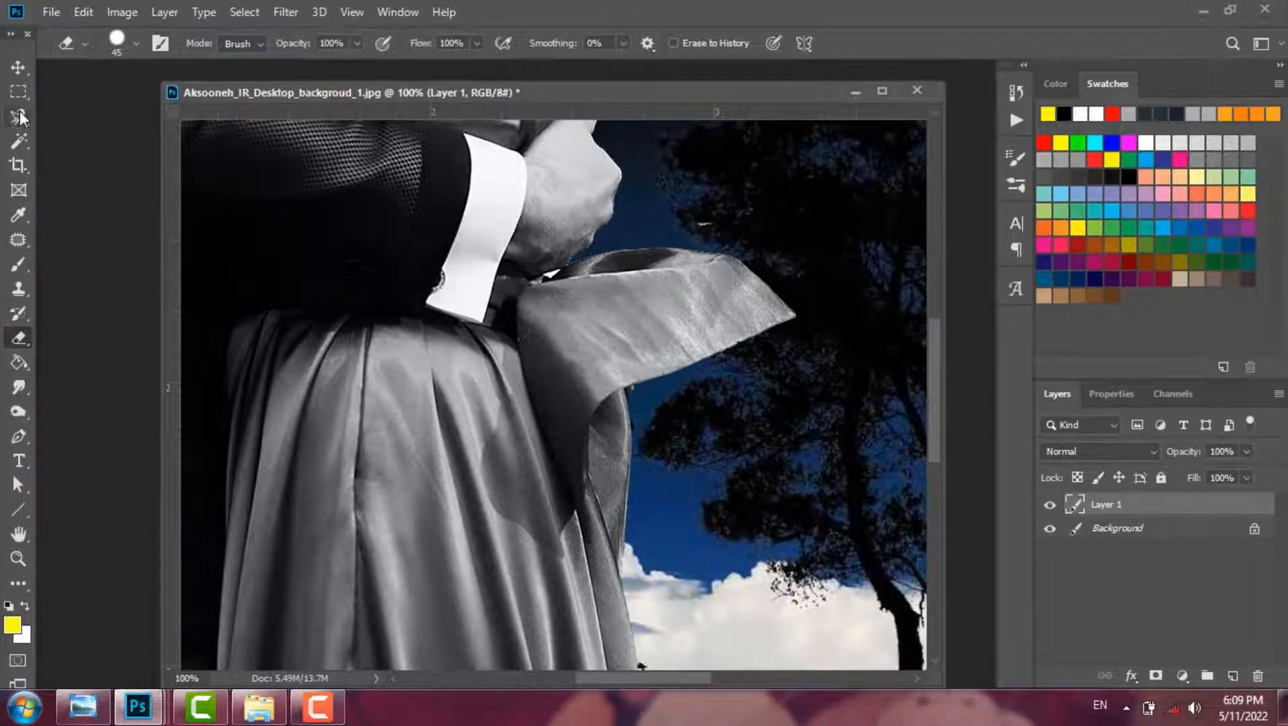
Step: Outline the protruding end of the sash with the Magnetic Lasso and erase it from the couple layer, clearing the selection
click(21, 117)
click(547, 277)
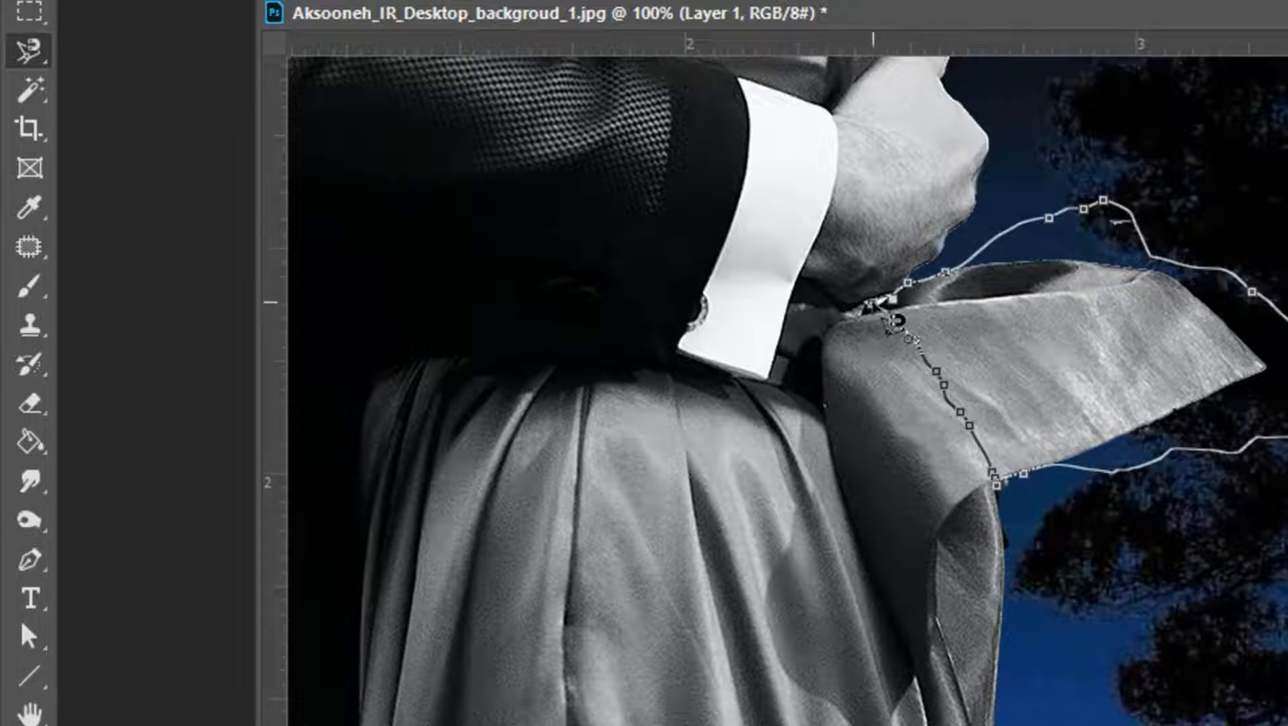
key(ctrl+Return)
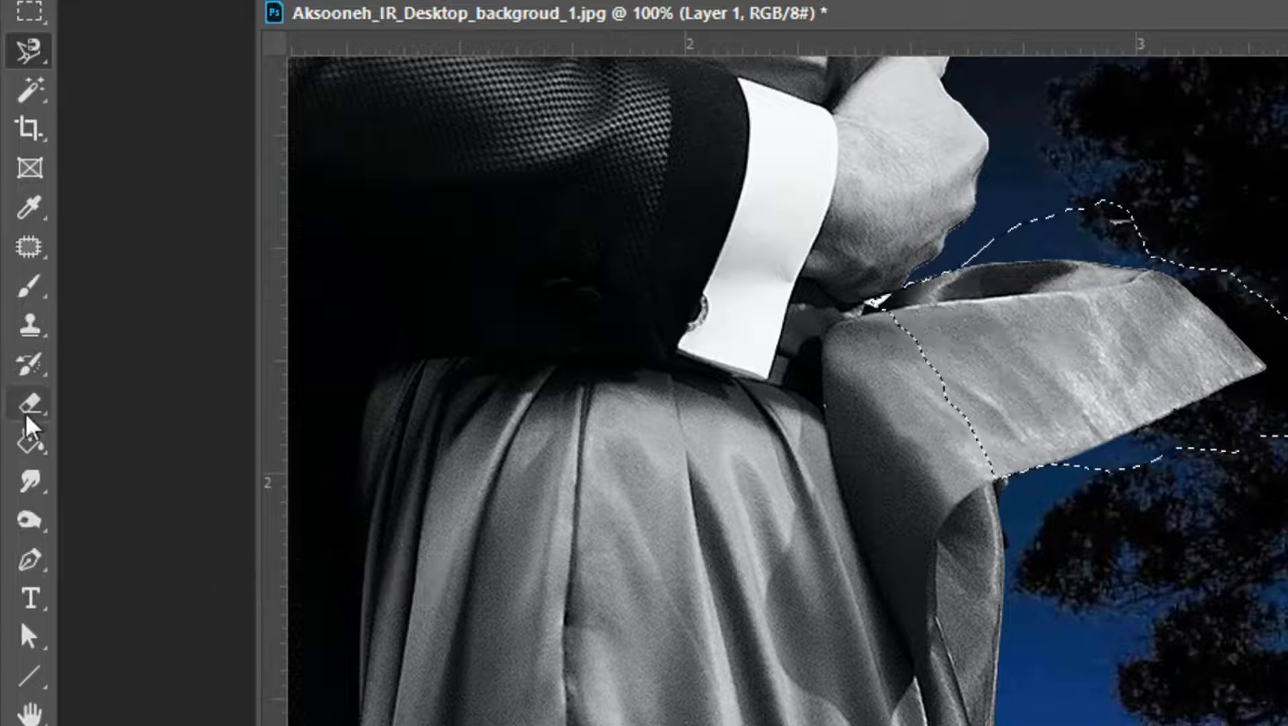
click(27, 405)
mouse_move(1036, 413)
mouse_down()
mouse_move(1197, 377)
mouse_move(900, 341)
mouse_move(1165, 298)
mouse_move(1069, 289)
mouse_move(1184, 327)
mouse_move(868, 306)
mouse_up()
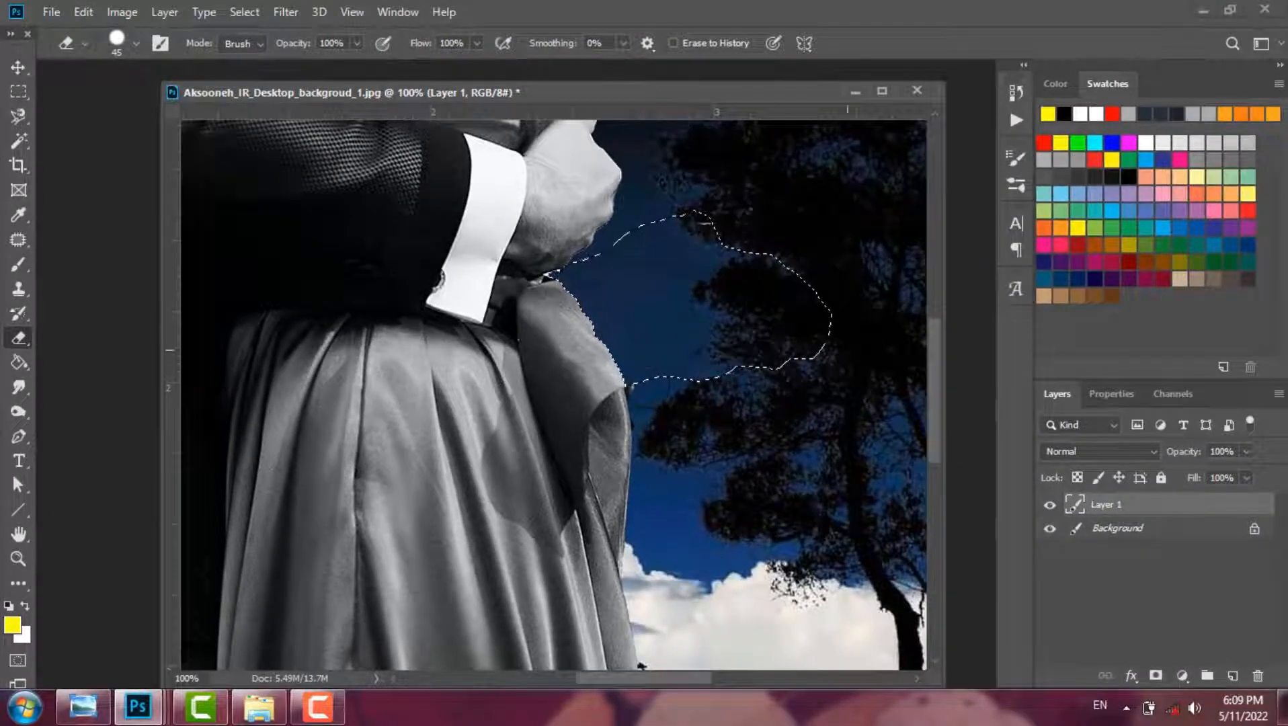
key(ctrl+d)
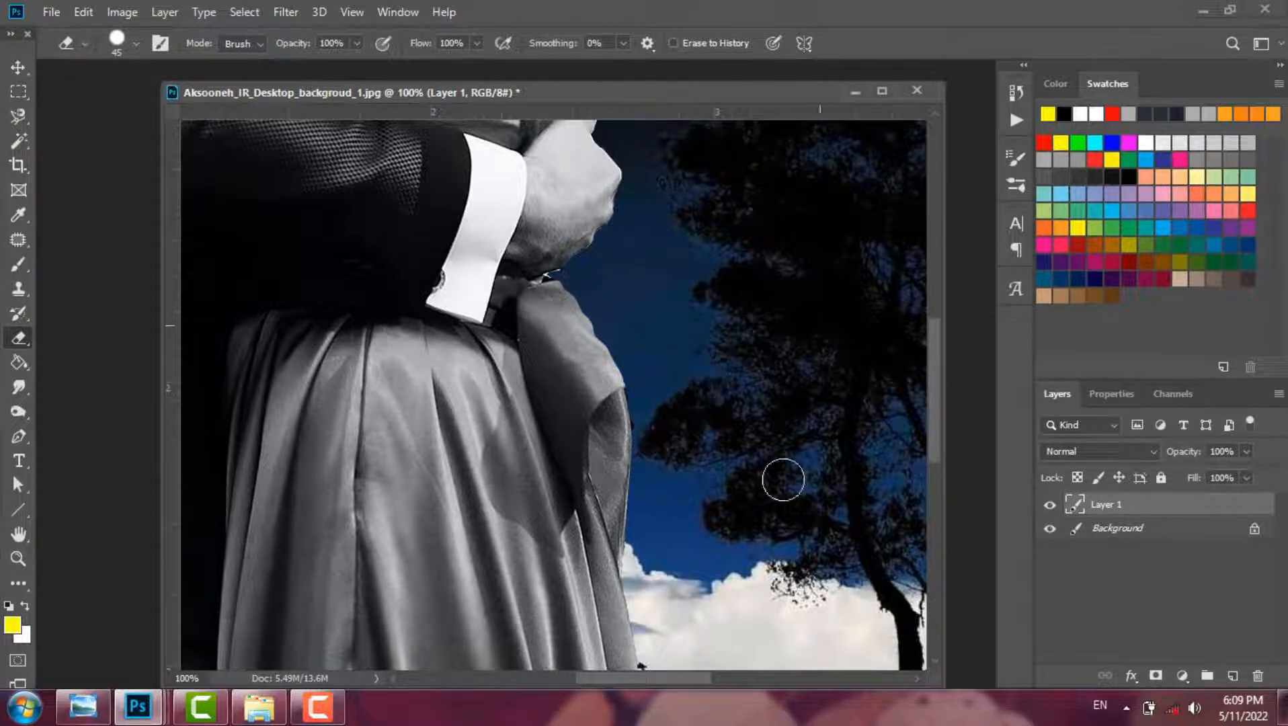
Step: Move the couple layer back down so their heads sit over the planet and the dress runs past the image's lower edge
key(ctrl+minus)
key(ctrl+minus)
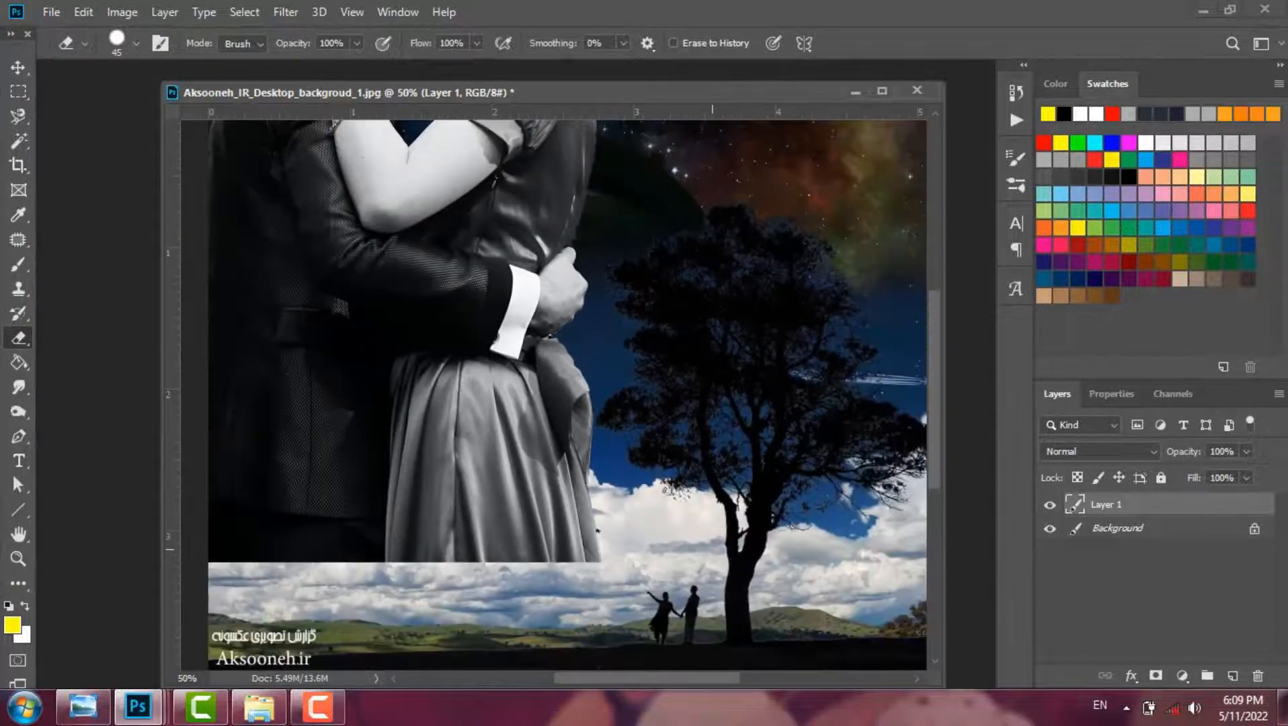
drag(932, 479, 930, 428)
key(v)
drag(532, 374, 559, 685)
mouse_move(935, 421)
mouse_down()
mouse_move(934, 470)
mouse_move(933, 445)
mouse_up()
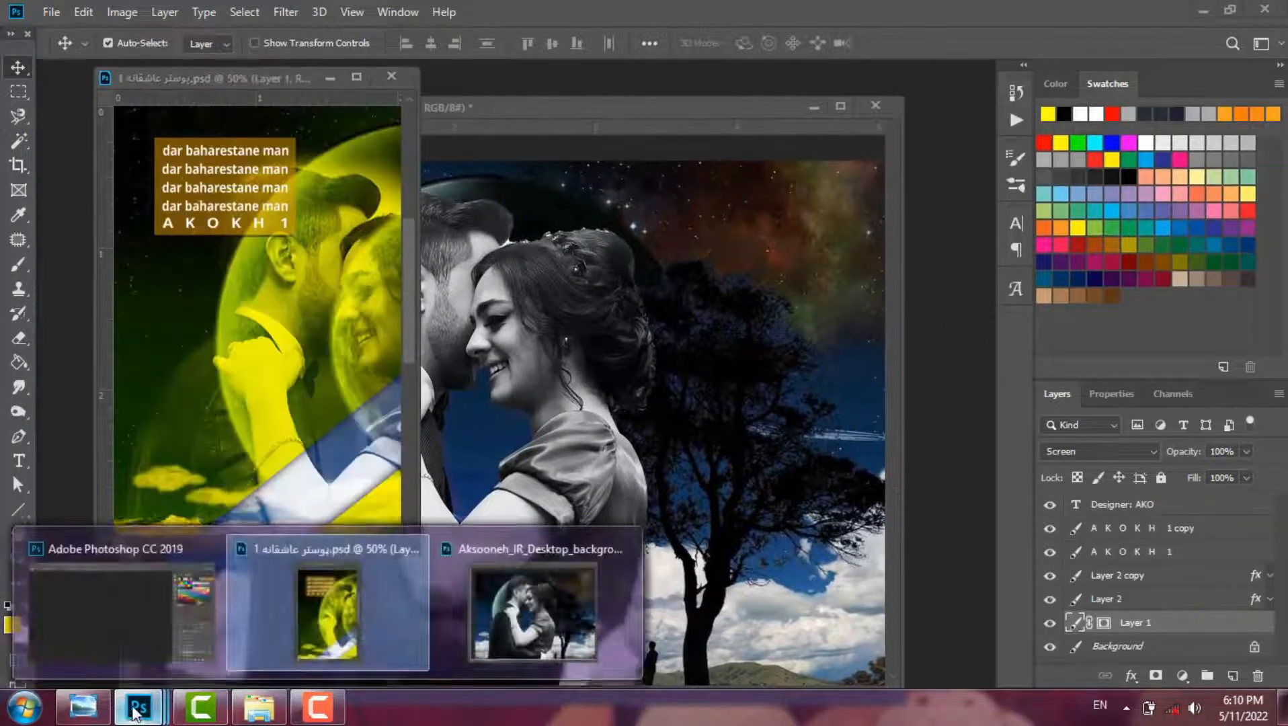
Step: Arrange the finished poster PSD and the working image side by side, giving the working image the wider view
drag(138, 707, 351, 714)
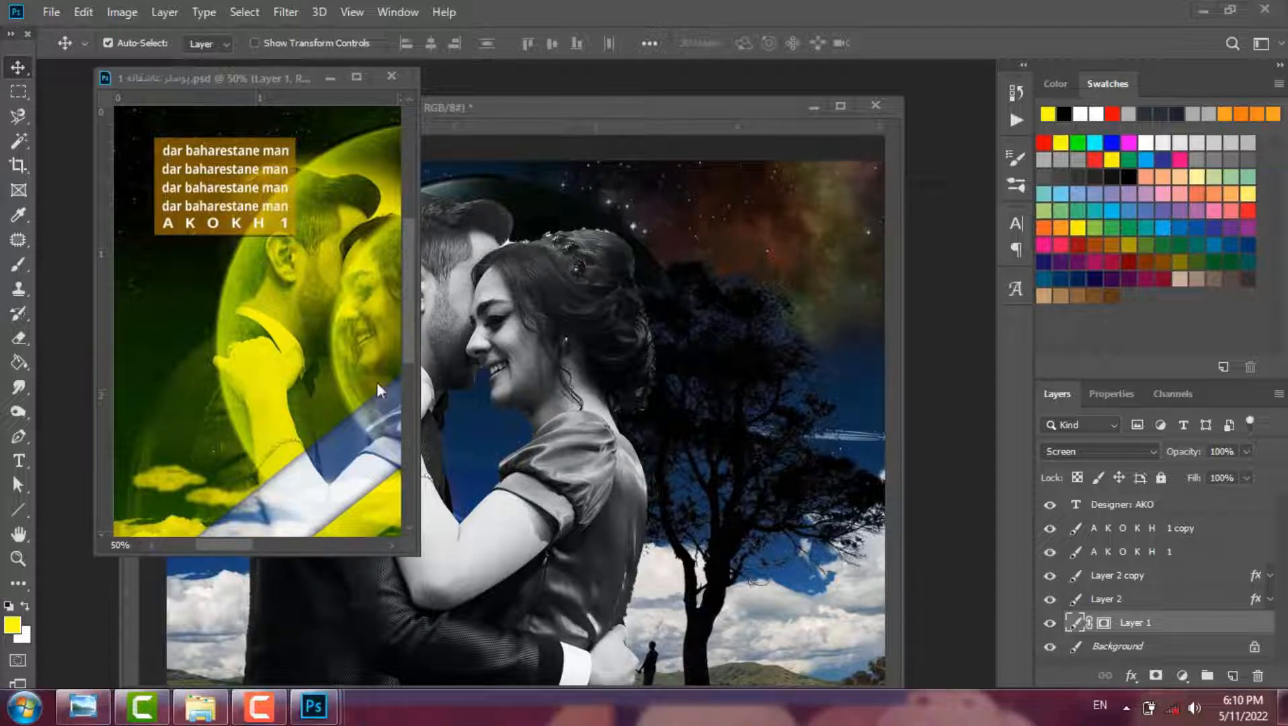
click(397, 12)
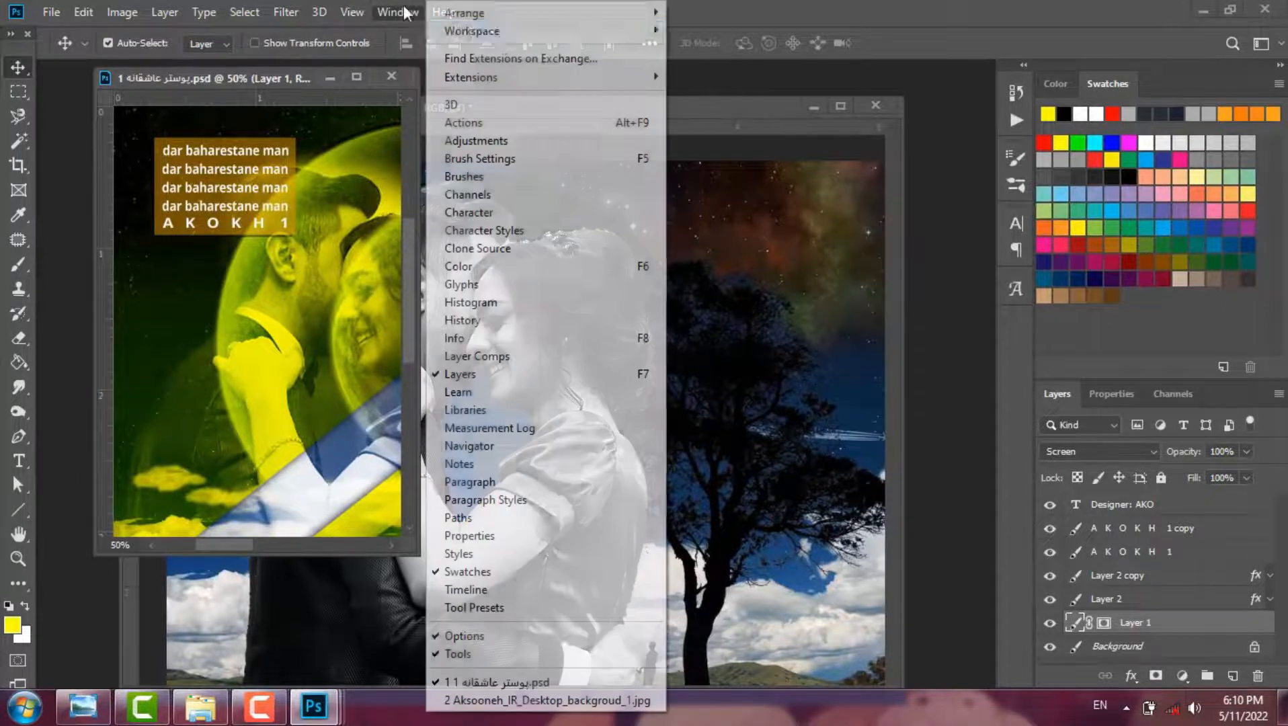
mouse_move(471, 17)
click(850, 56)
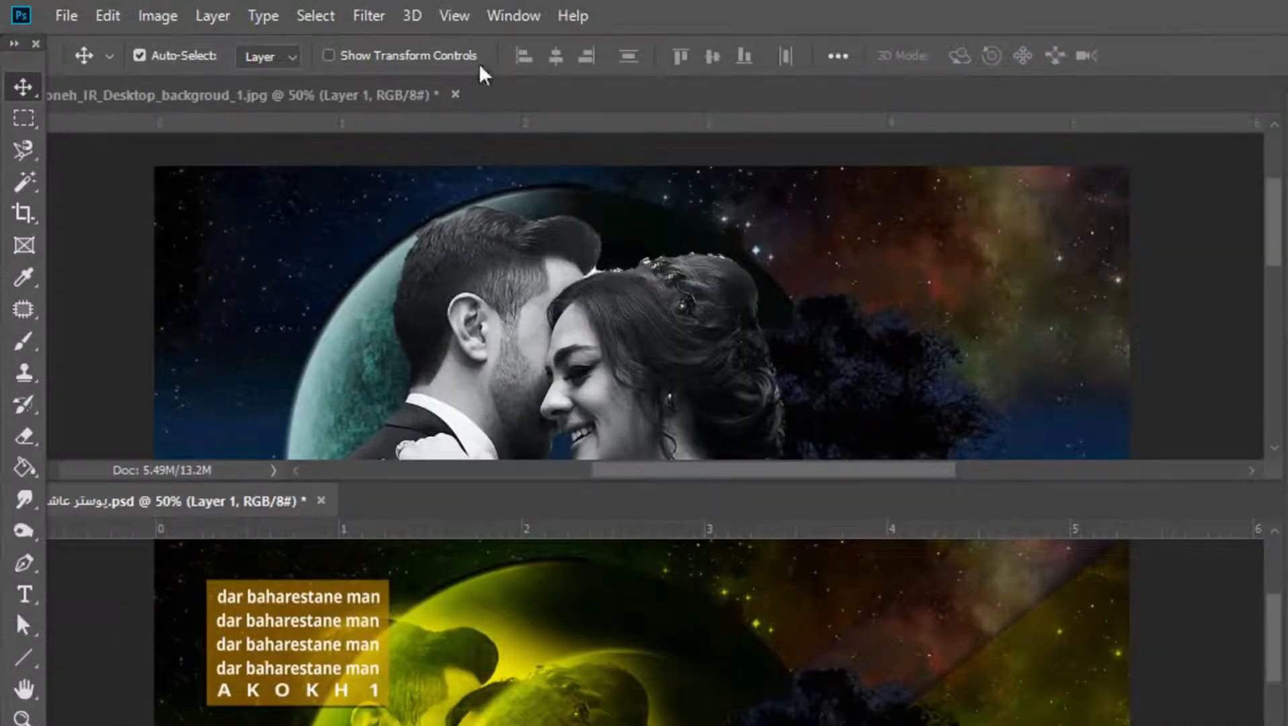
click(513, 15)
mouse_move(588, 17)
click(908, 85)
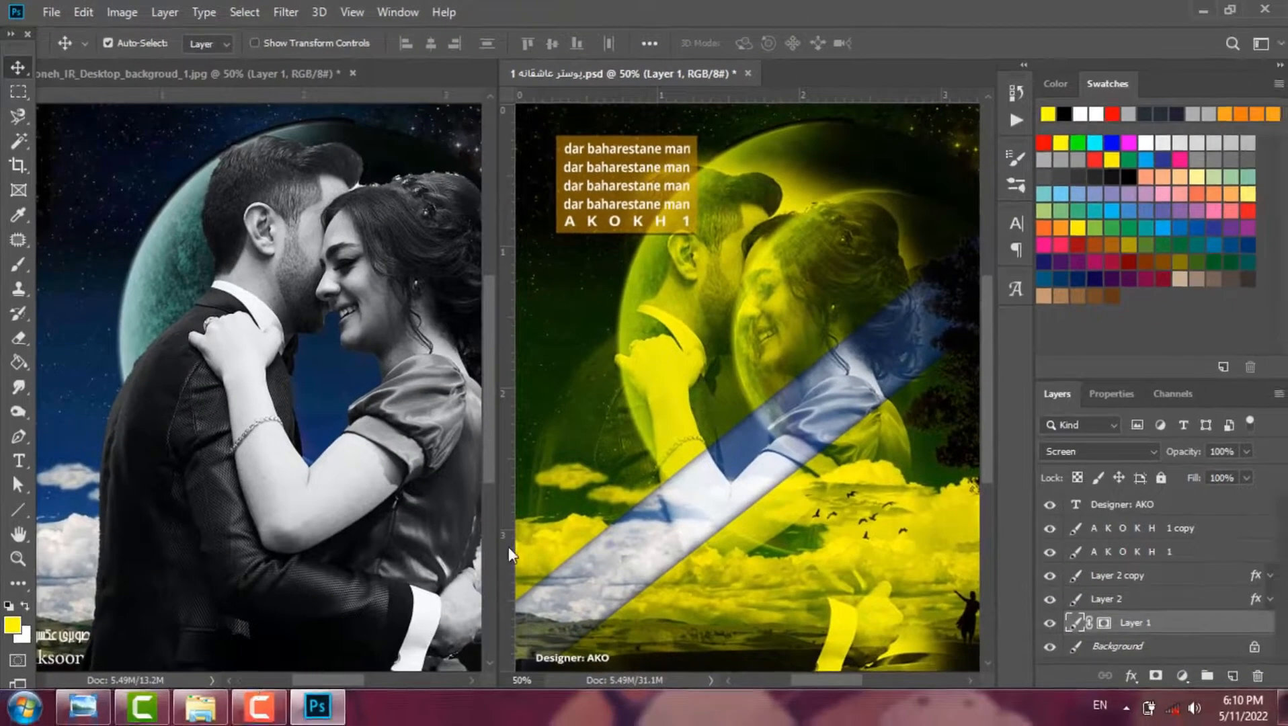
drag(496, 549, 653, 553)
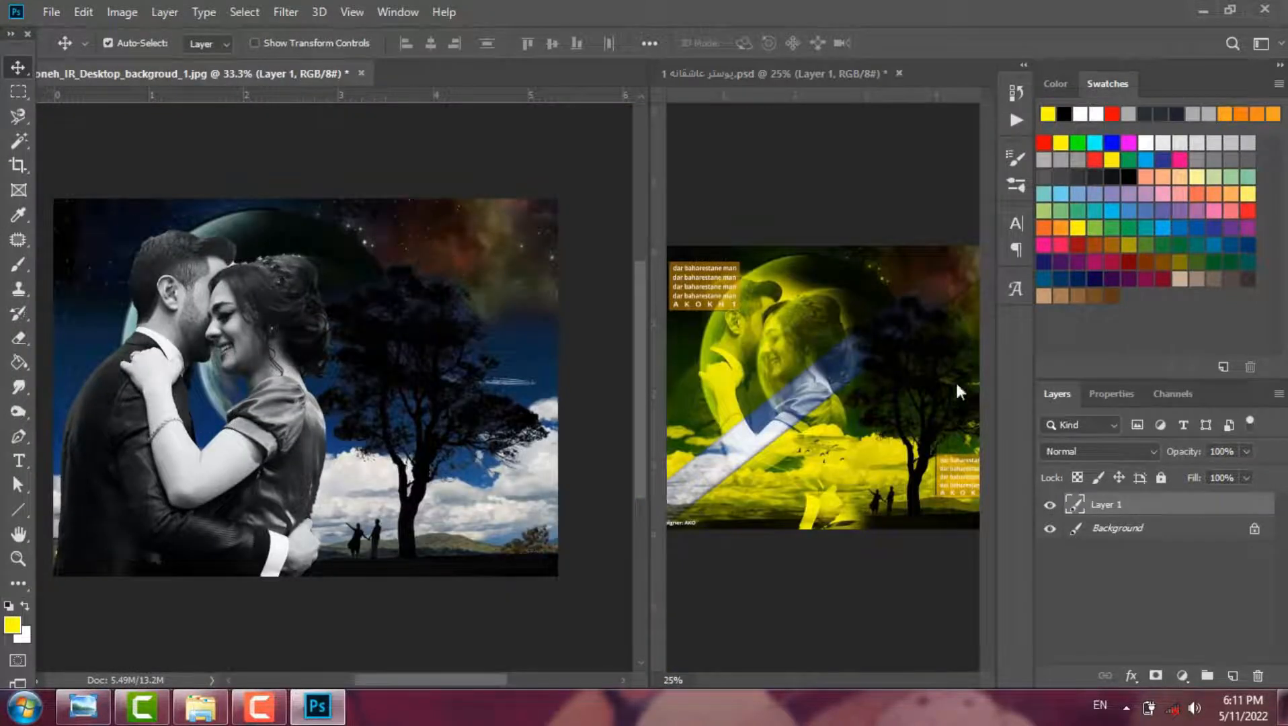
Step: Set the couple layer's blend mode to Screen
click(1135, 456)
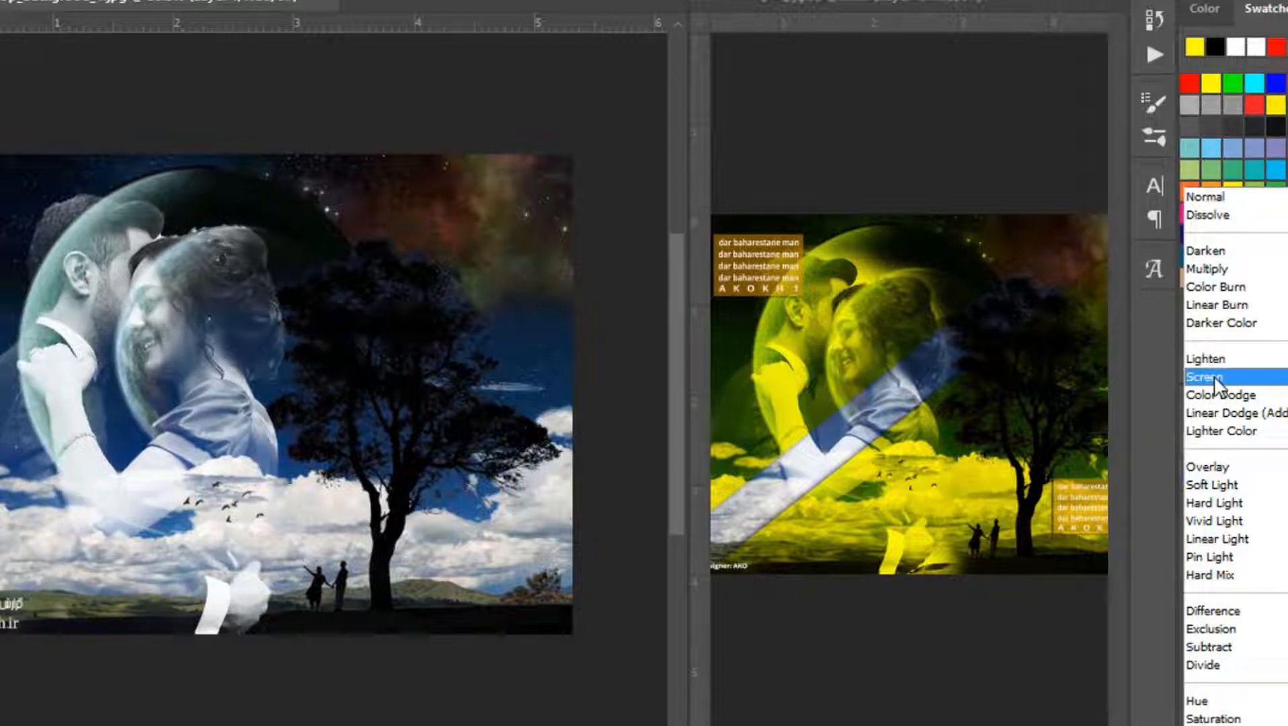
click(1215, 386)
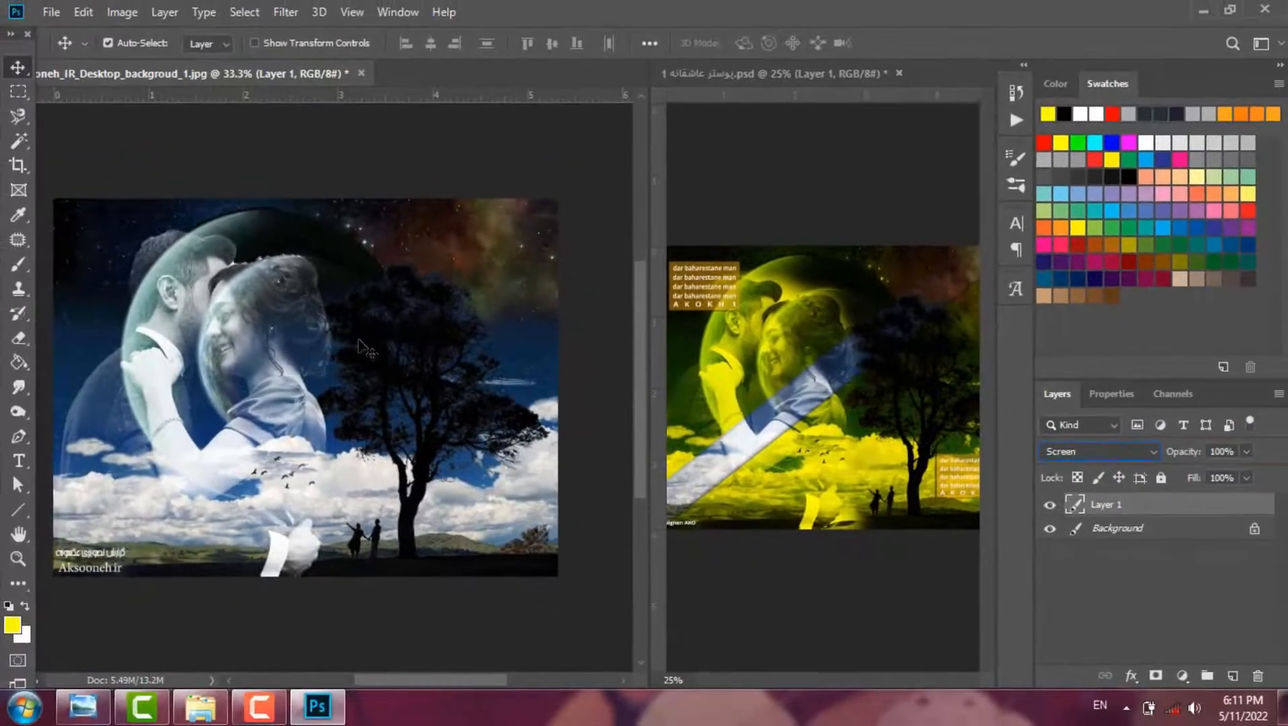
drag(409, 679, 399, 679)
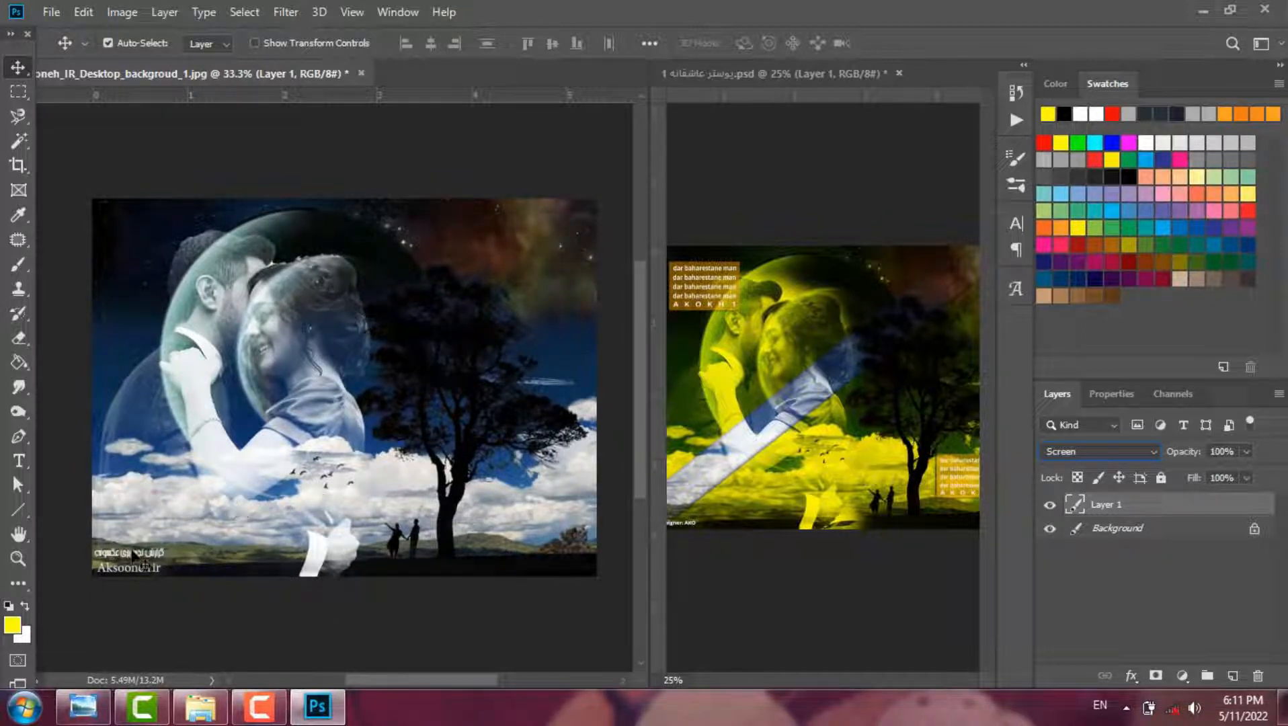
Step: Cover the Persian watermark text on the green hills with nearby grass using the Patch tool
click(20, 242)
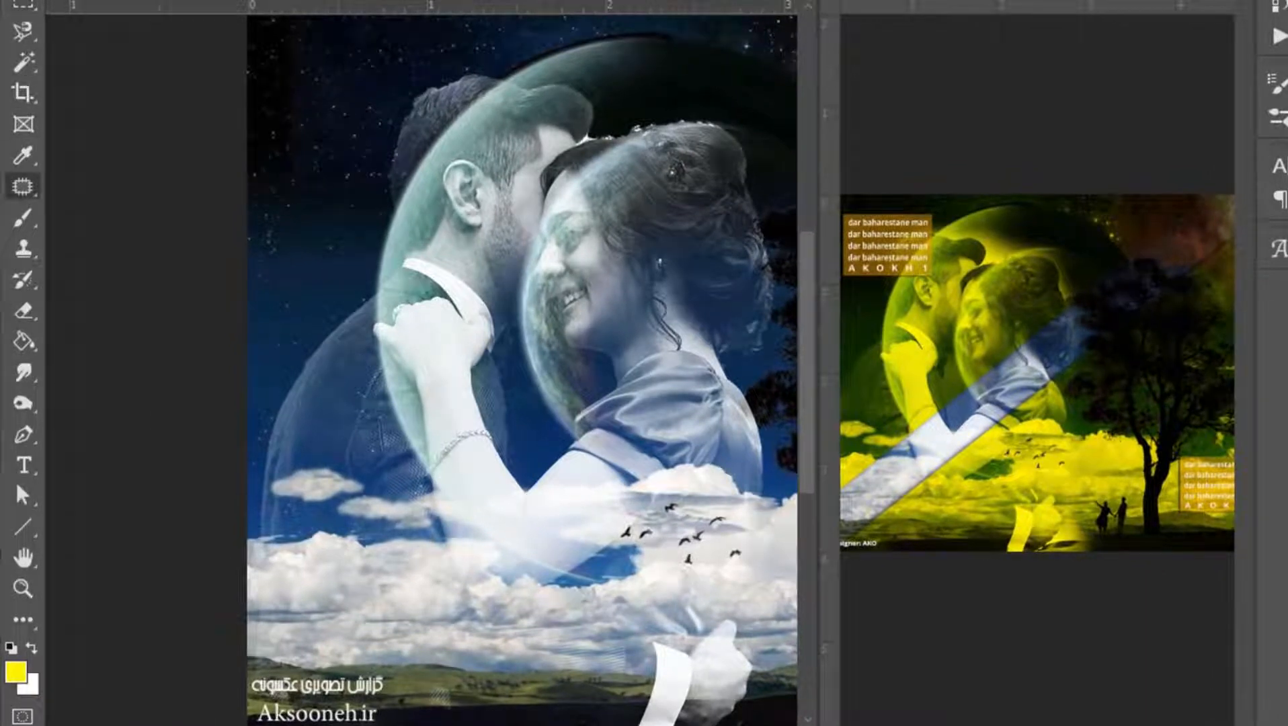
mouse_move(356, 704)
mouse_down()
mouse_move(400, 709)
mouse_move(405, 694)
mouse_move(330, 686)
mouse_move(326, 699)
mouse_move(461, 693)
mouse_up()
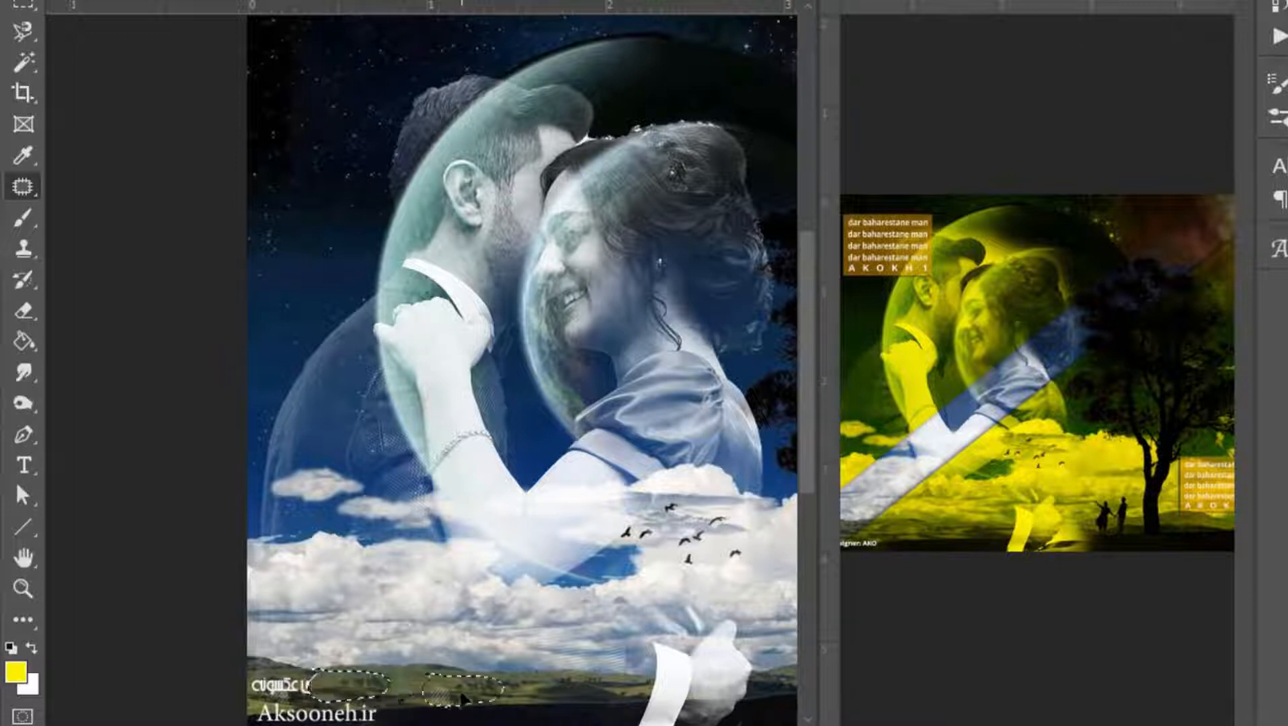
mouse_move(301, 700)
mouse_down()
mouse_move(254, 676)
mouse_move(311, 673)
mouse_move(318, 685)
mouse_move(261, 705)
mouse_move(252, 696)
mouse_move(368, 678)
mouse_up()
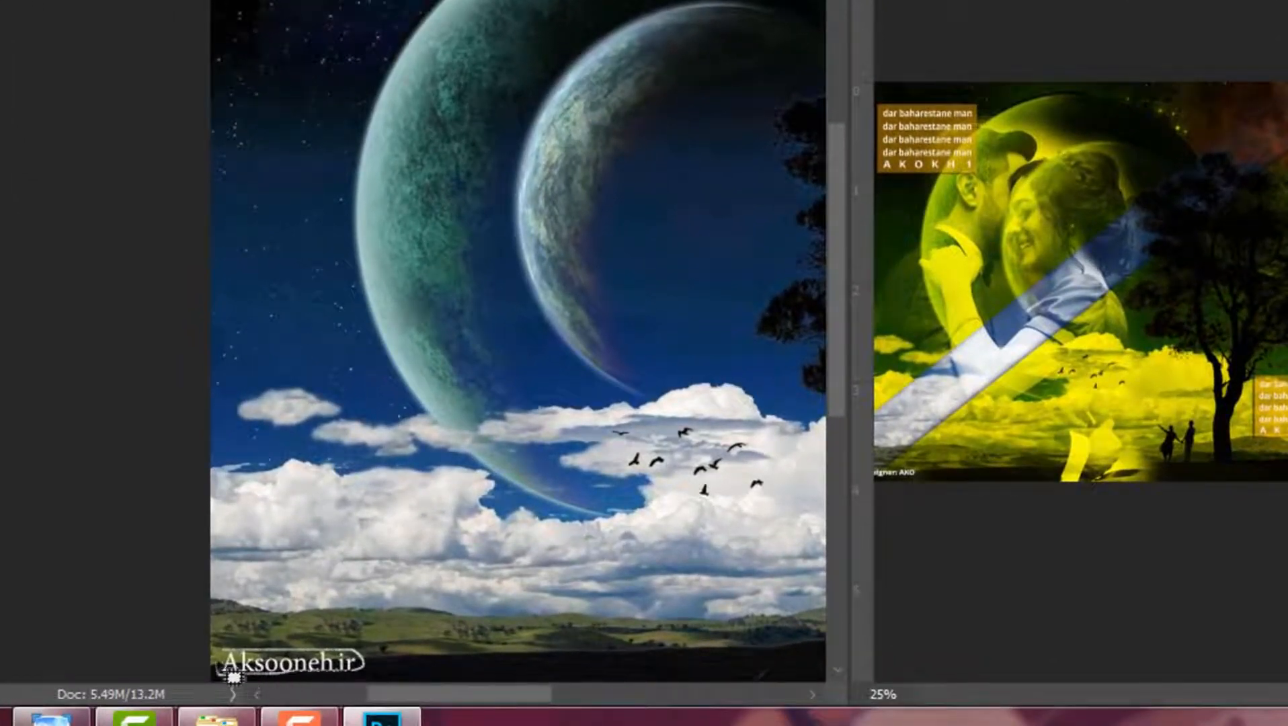
Step: Patch over the Aksooneh.ir watermark on the background layer with adjacent dark ground, clearing the selection
drag(222, 649, 218, 656)
drag(246, 656, 399, 659)
key(ctrl+d)
mouse_move(289, 669)
mouse_down()
mouse_move(356, 668)
mouse_move(314, 681)
mouse_move(325, 683)
mouse_move(392, 679)
mouse_move(368, 663)
mouse_up()
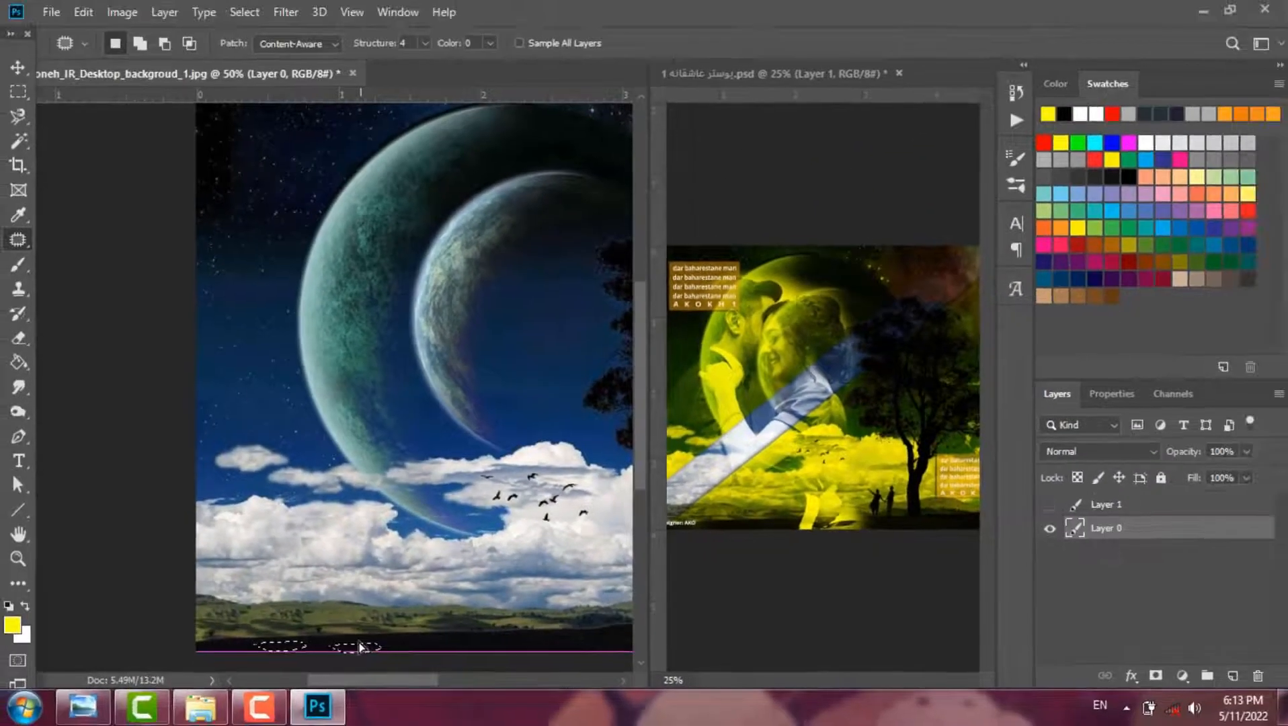
drag(360, 645, 361, 645)
key(ctrl+d)
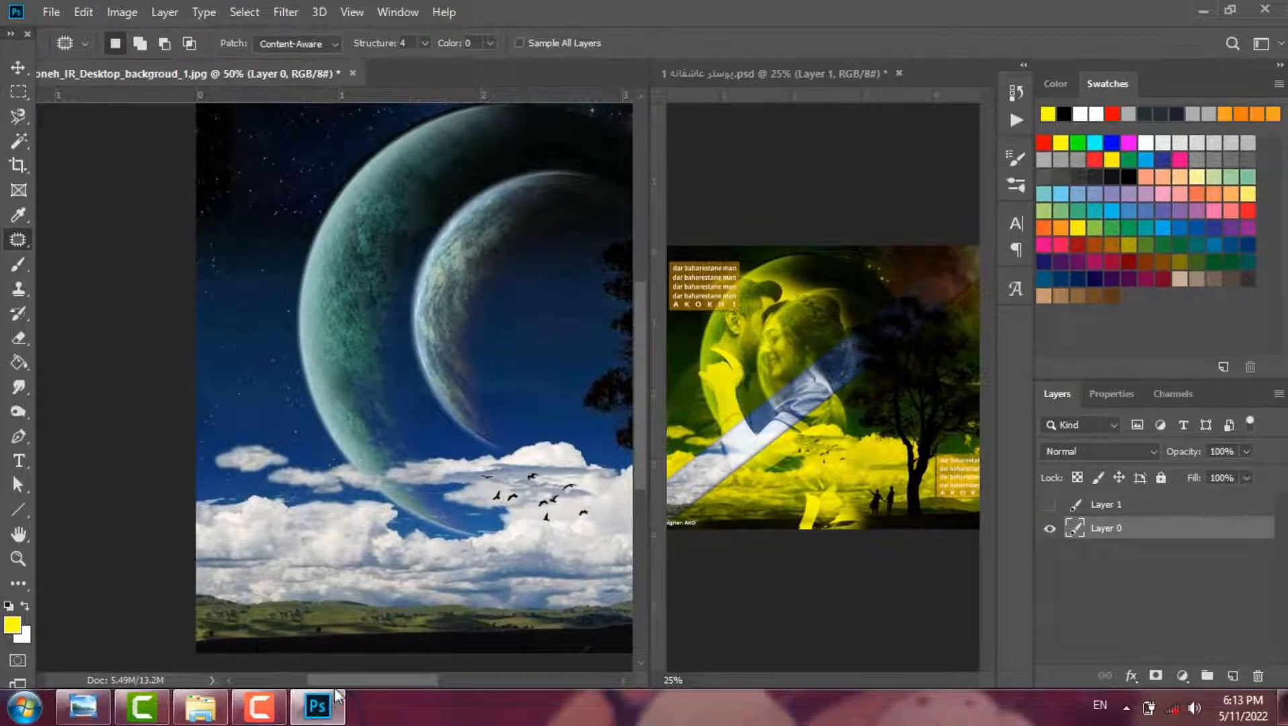
Step: Patch the thin strip of ground below the bush at the background's far right edge, clearing the selection
drag(310, 679, 431, 679)
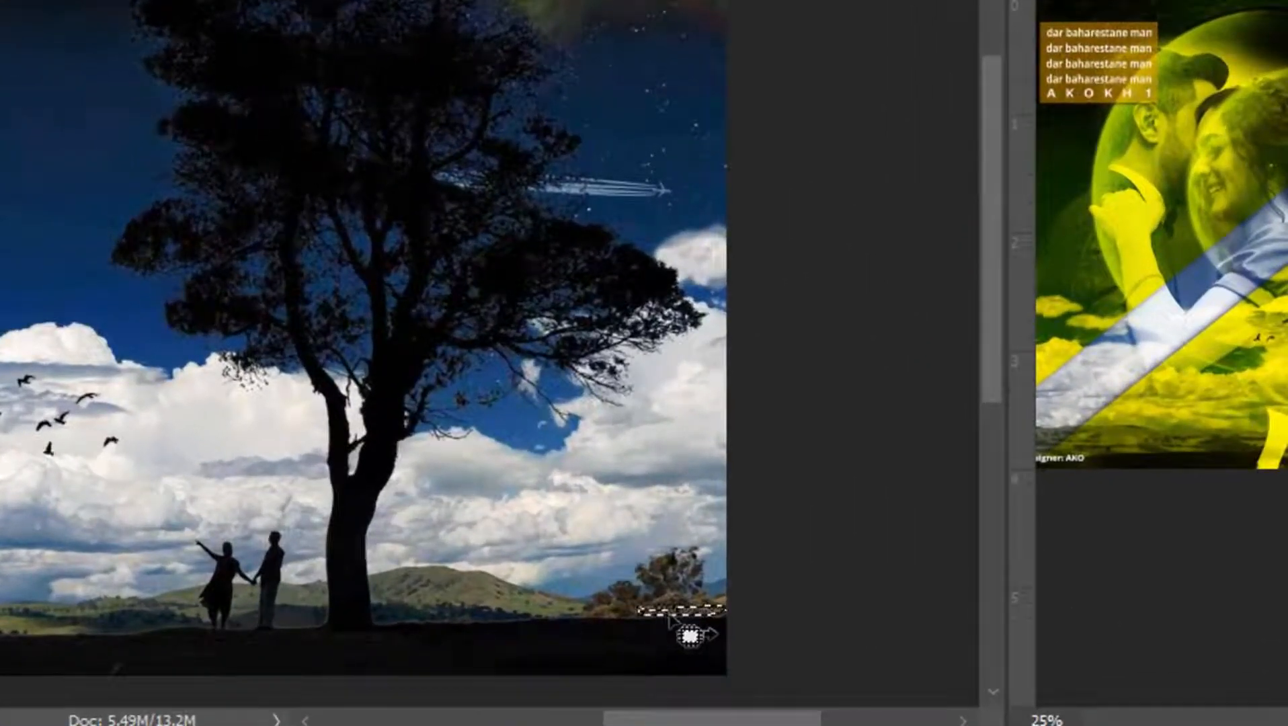
mouse_move(669, 615)
mouse_down()
mouse_move(629, 593)
mouse_move(691, 604)
mouse_move(603, 610)
mouse_up()
key(ctrl+d)
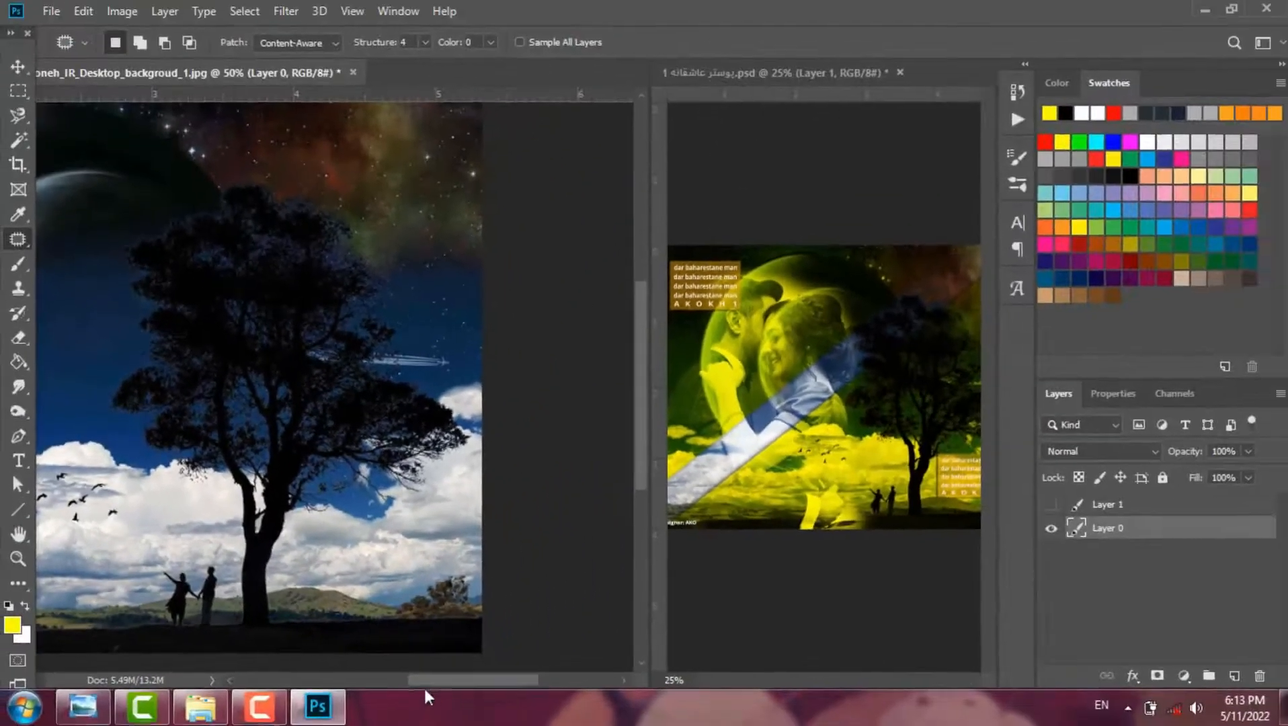
drag(647, 721, 569, 721)
mouse_move(387, 685)
mouse_down()
mouse_move(423, 685)
mouse_move(364, 689)
mouse_move(381, 690)
mouse_up()
mouse_move(641, 470)
mouse_down()
mouse_move(641, 458)
mouse_move(638, 481)
mouse_up()
key(ctrl+minus)
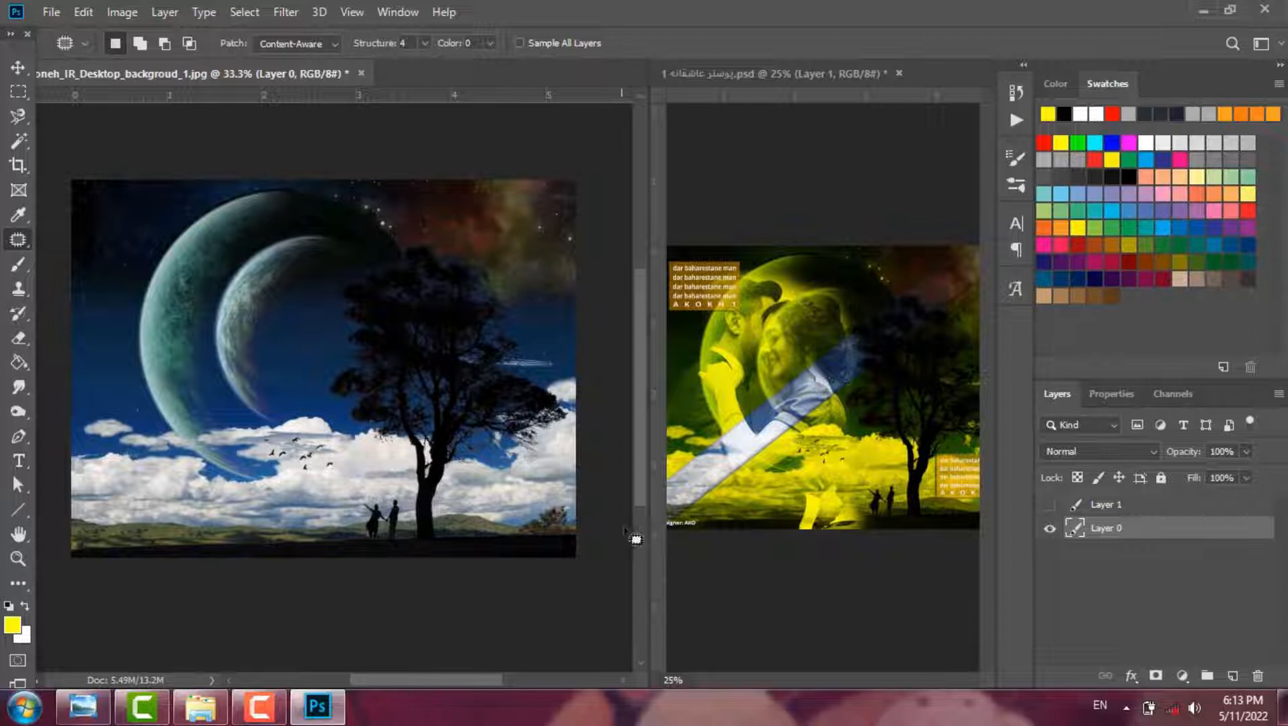
key(ctrl+plus)
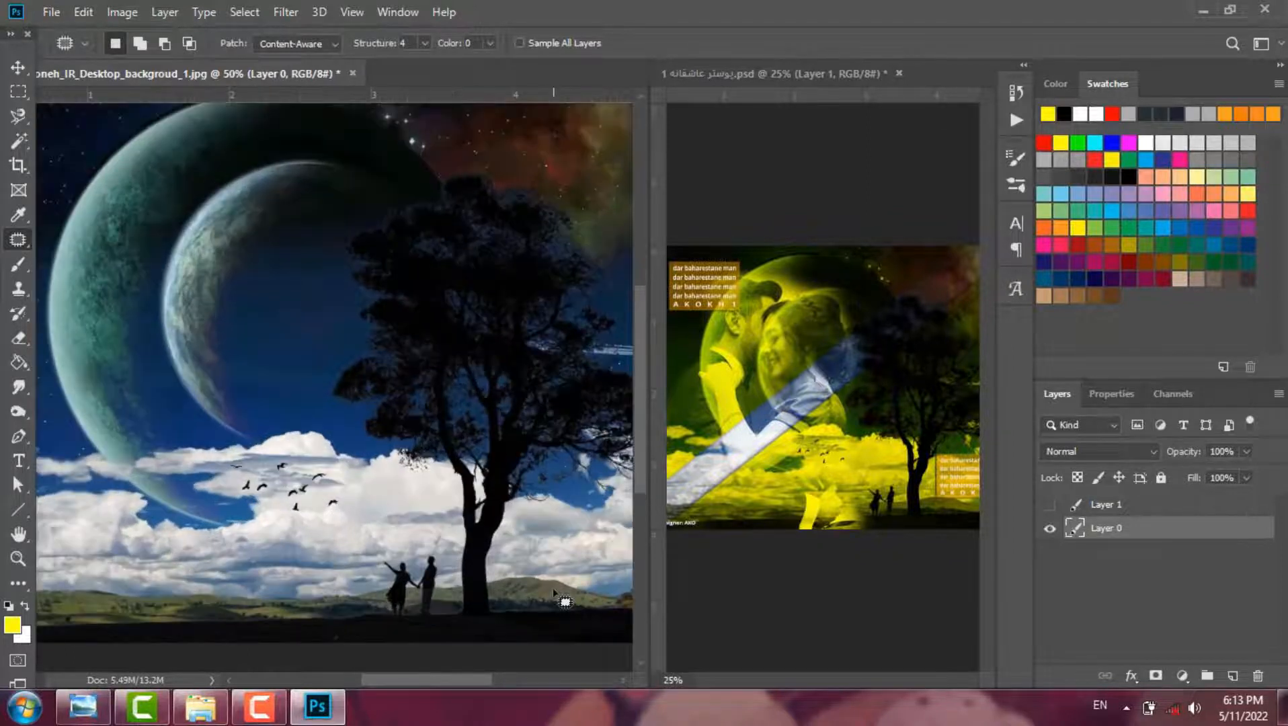
Step: Show the couple layer, draw a closed triangular Pen path over the image's upper-left half, and convert it into a selection
key(ctrl+minus)
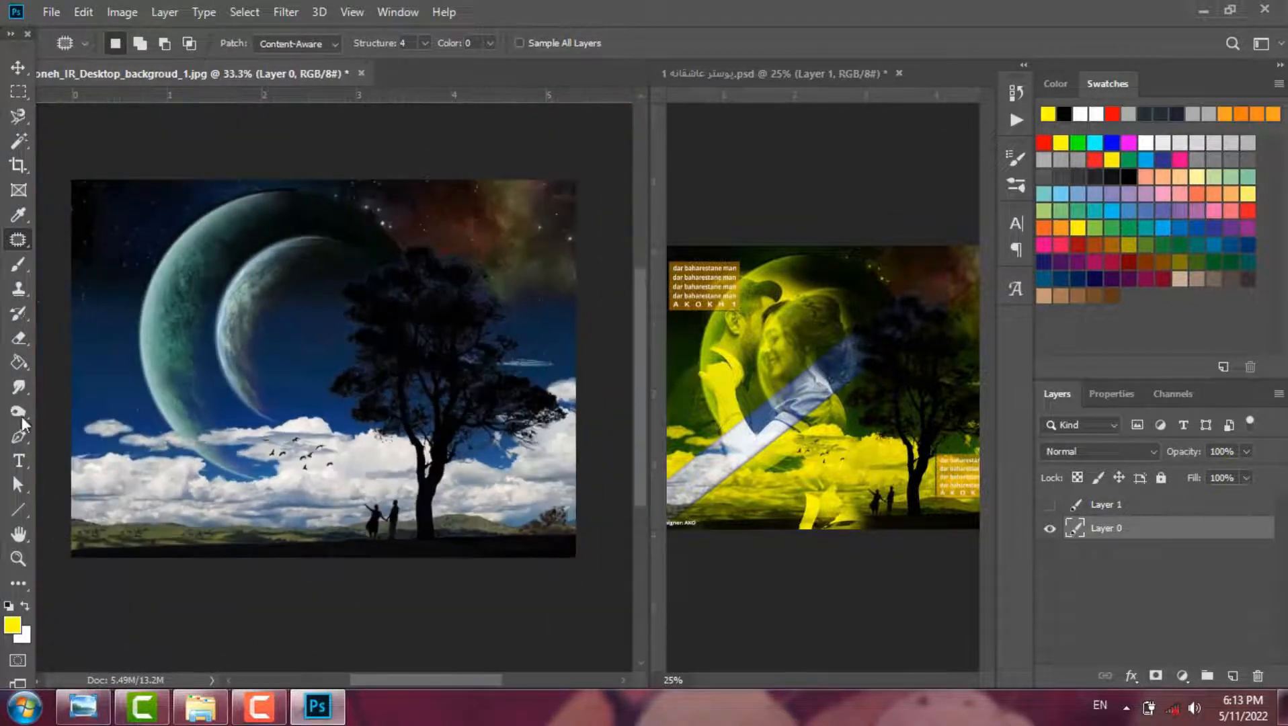
click(18, 436)
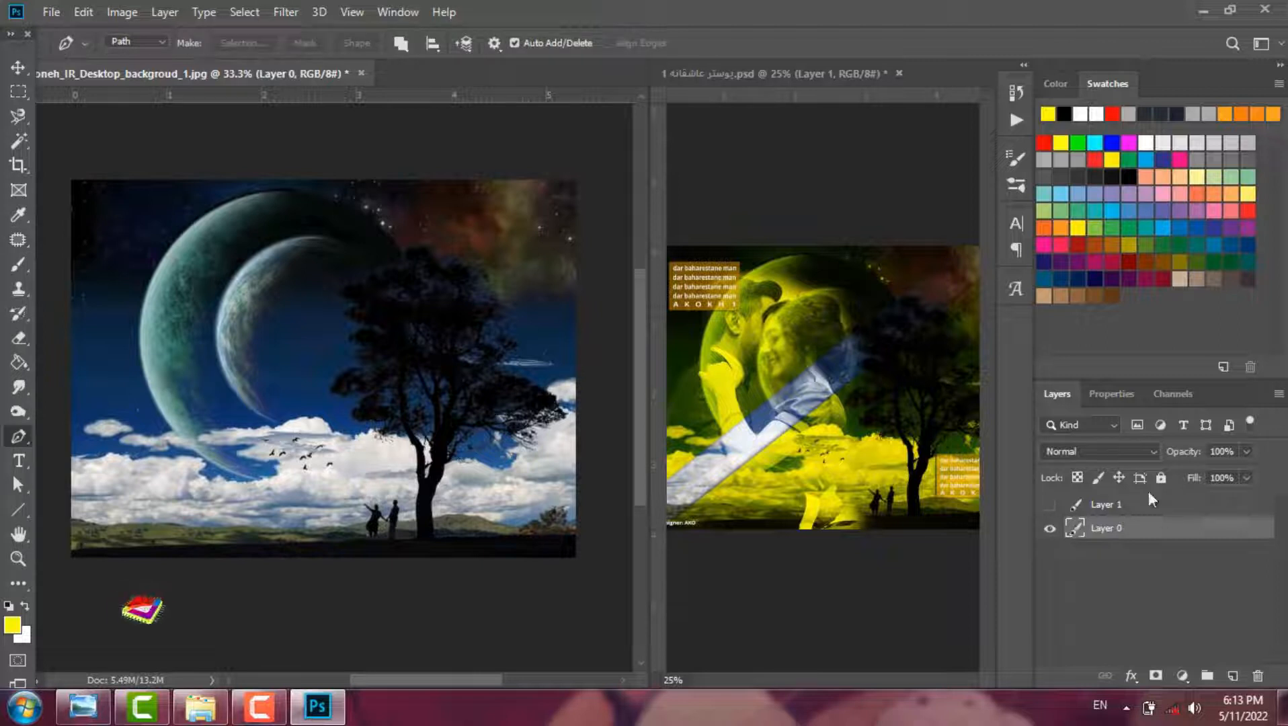
click(1050, 505)
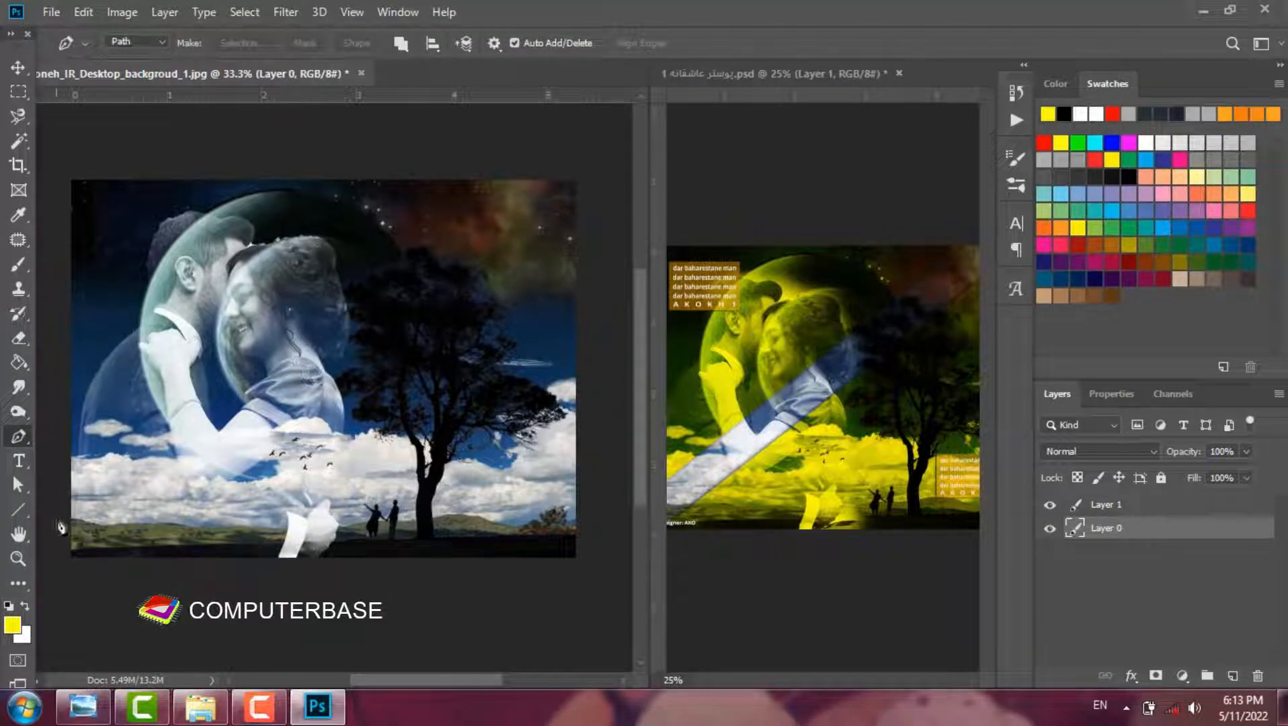
click(53, 509)
click(518, 174)
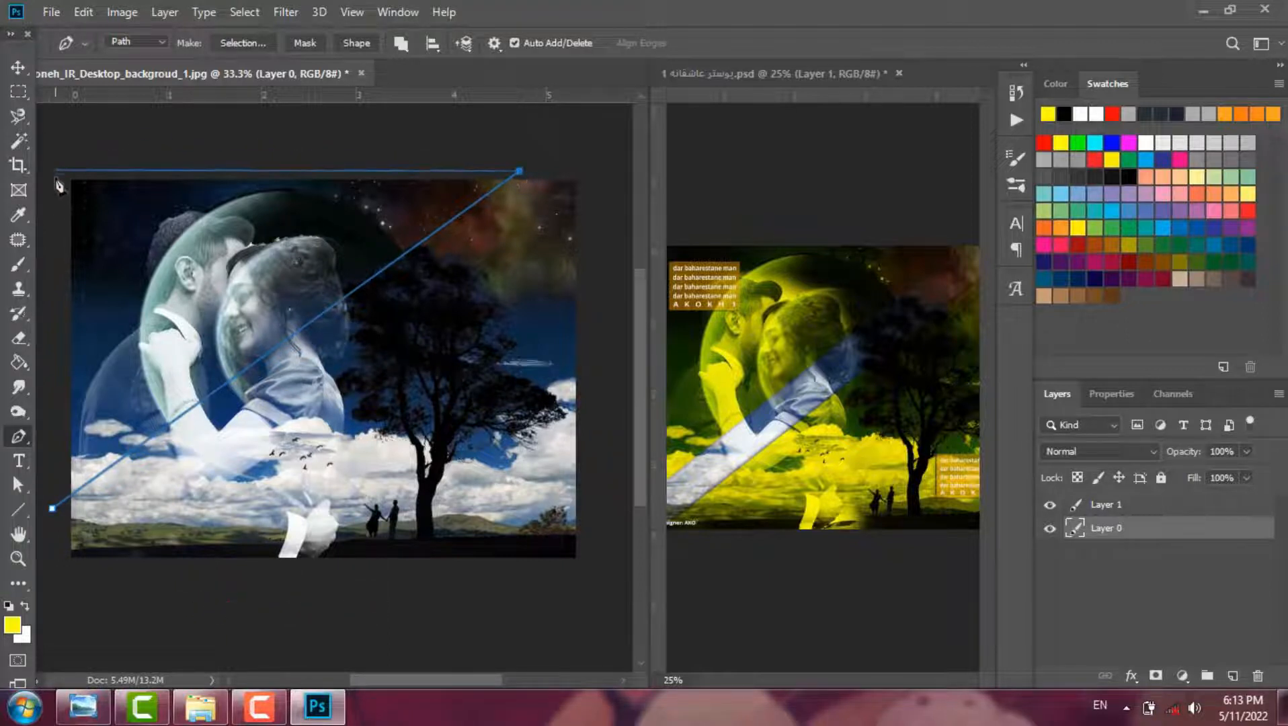
click(53, 510)
key(ctrl+Return)
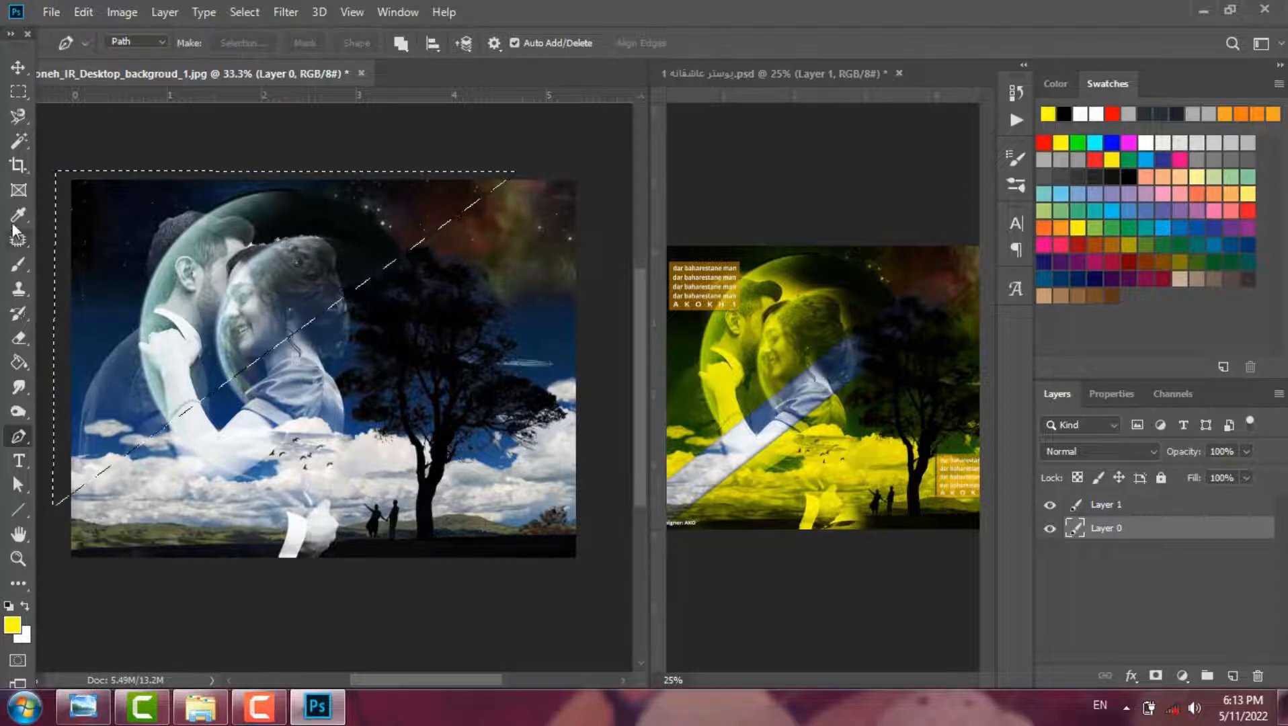
Step: Set the foreground color to yellow #fff200 and try a Paint Bucket fill inside the selection on the background layer
click(25, 364)
click(12, 625)
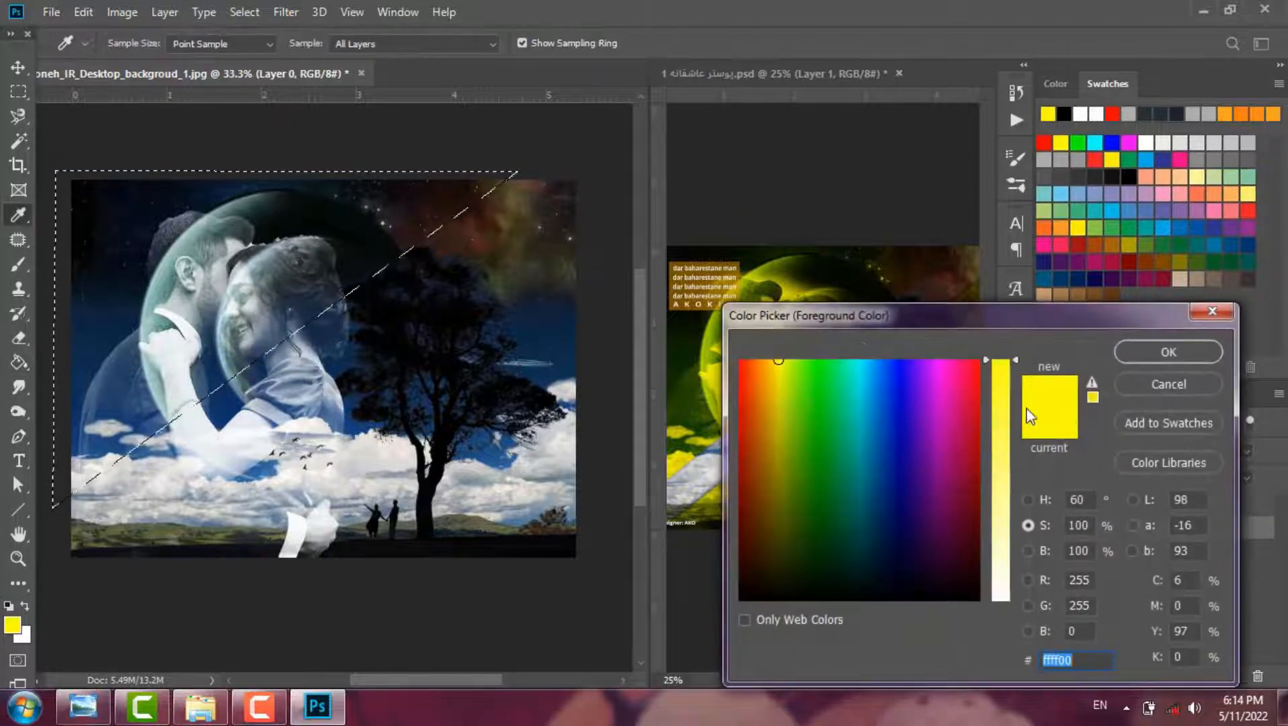
click(1150, 352)
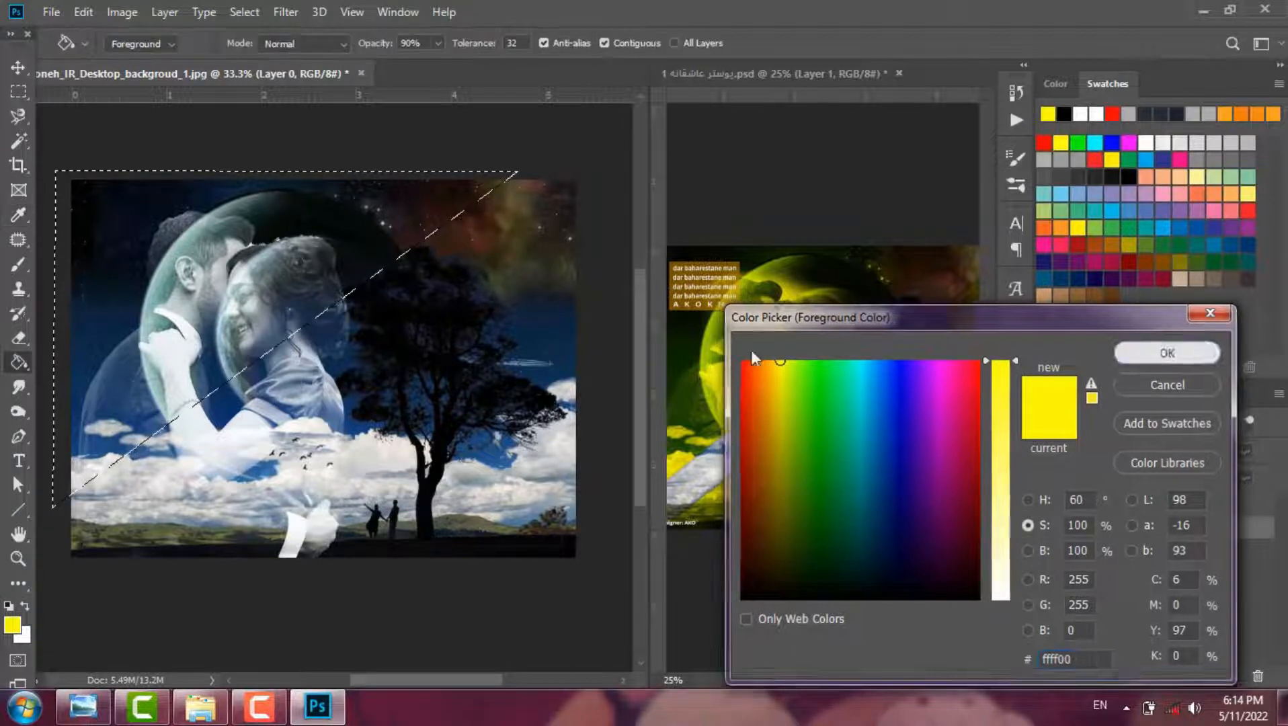
click(12, 625)
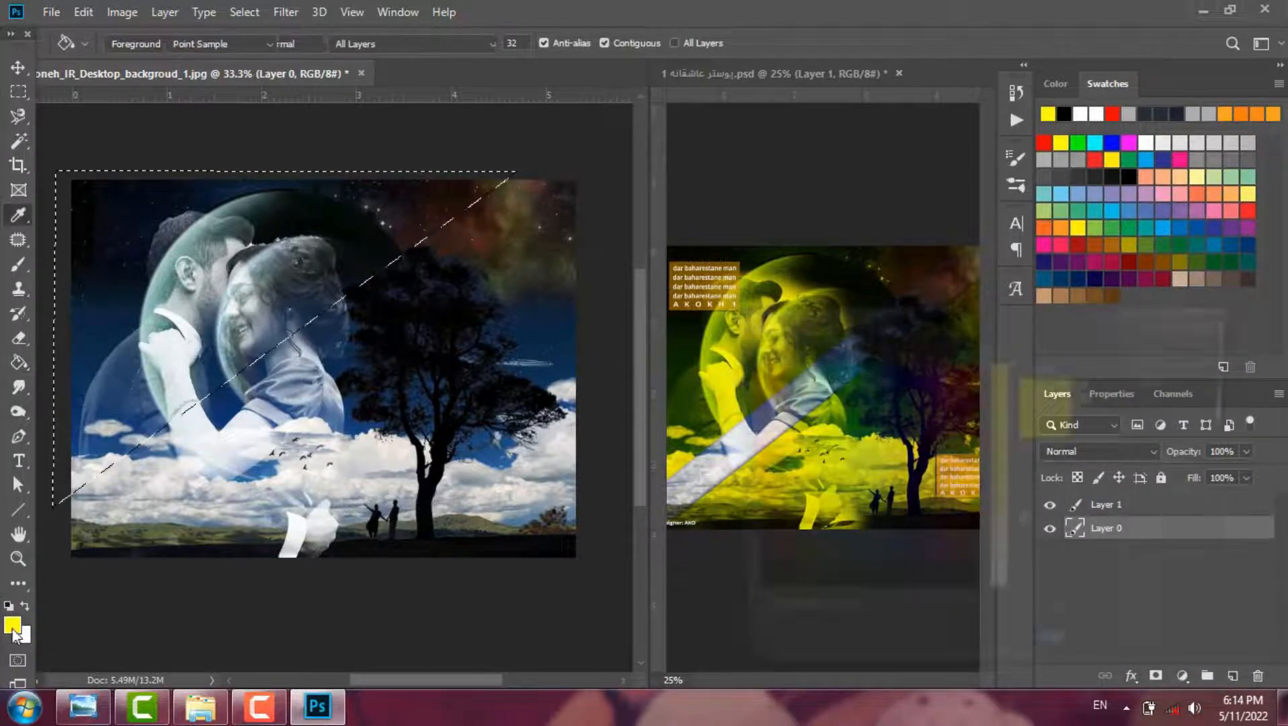
click(1076, 231)
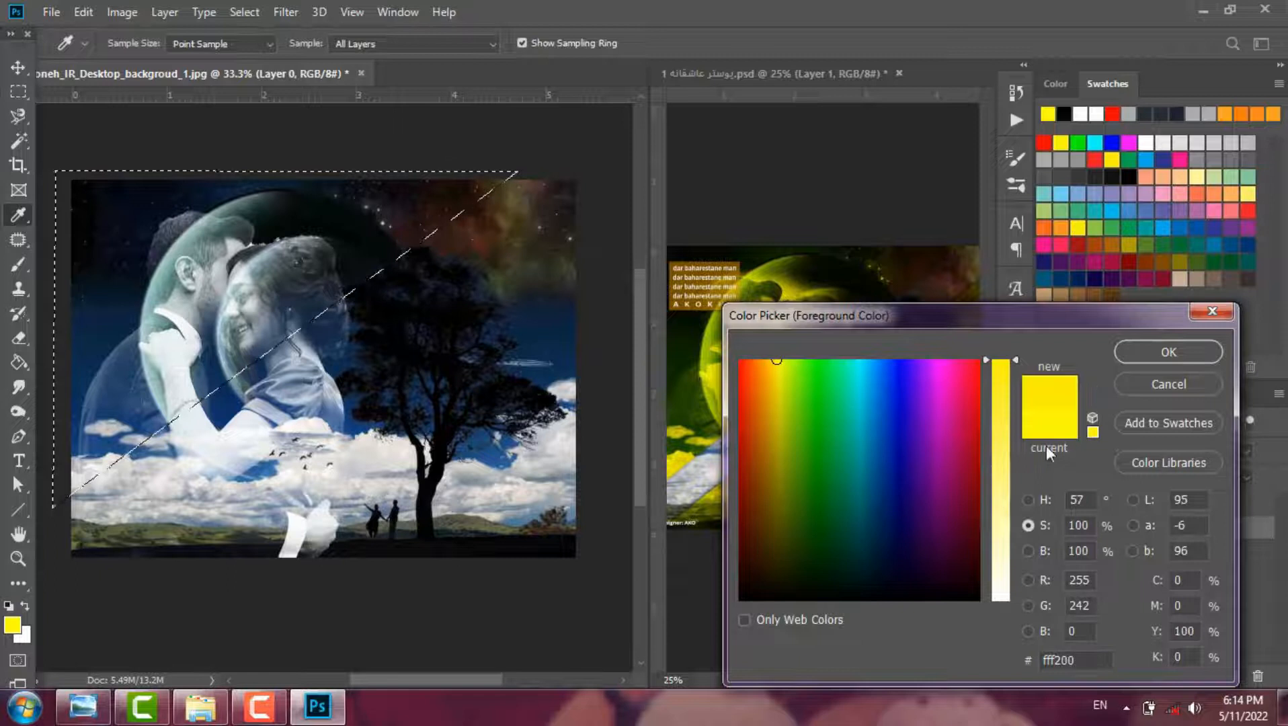
click(1150, 353)
click(192, 317)
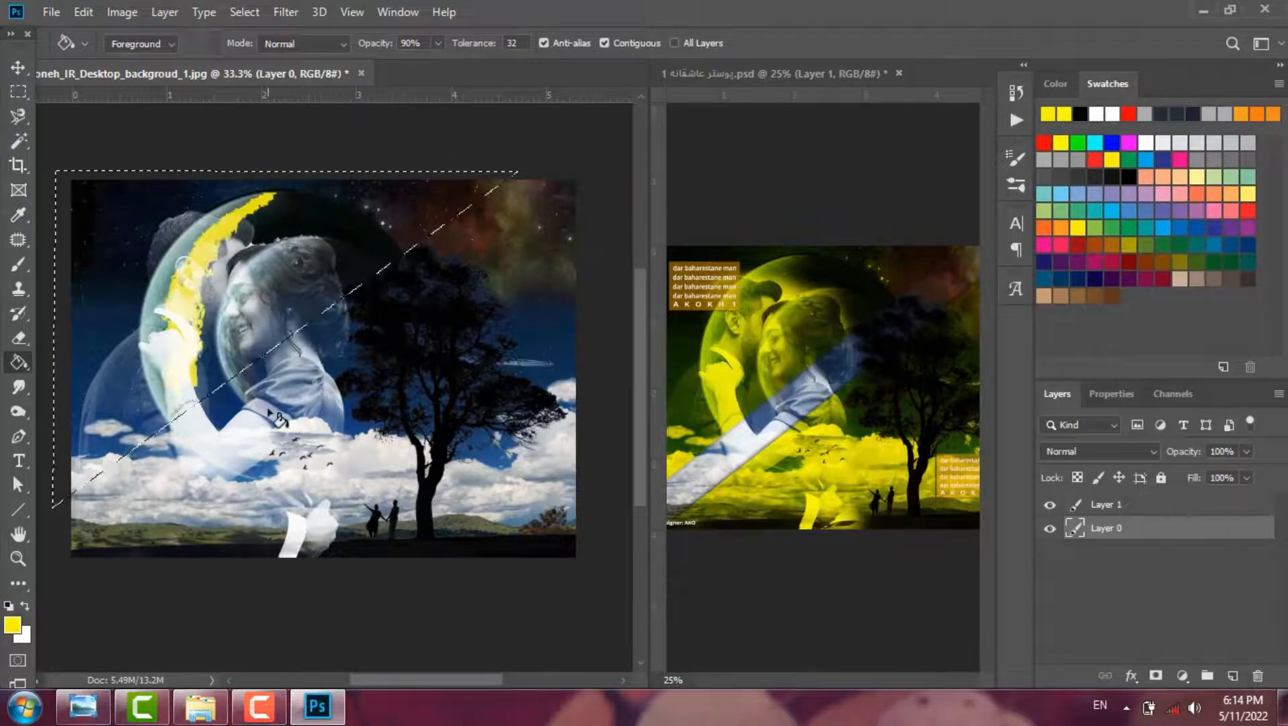
Step: Fill the triangular selection with yellow on a new layer above the couple layer and set its blend mode to Multiply
click(1102, 506)
click(1049, 505)
click(1051, 505)
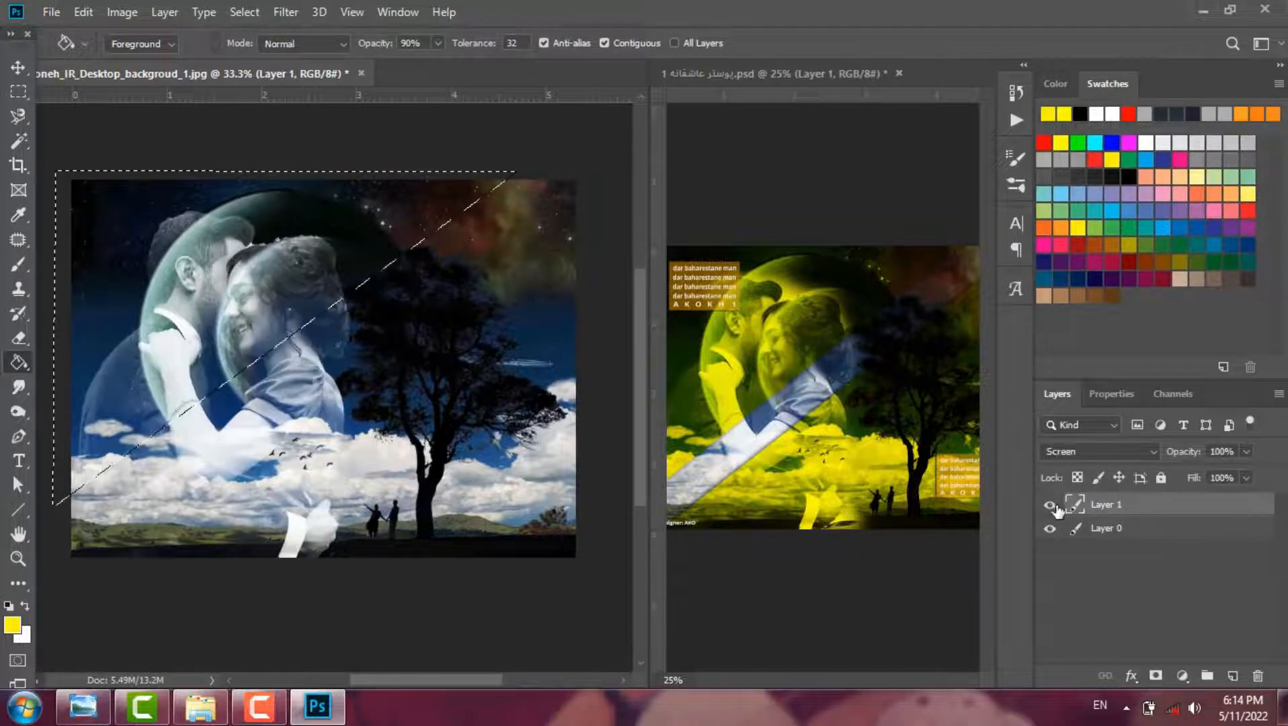
click(1235, 677)
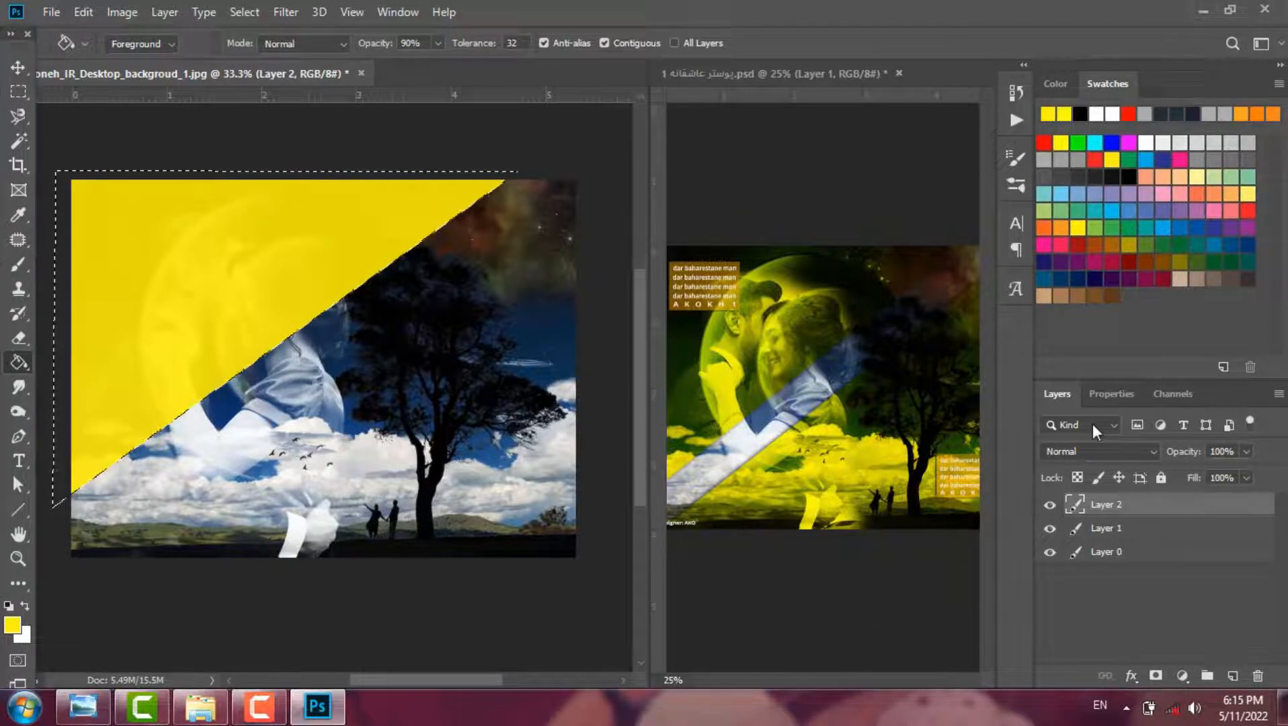
click(1137, 451)
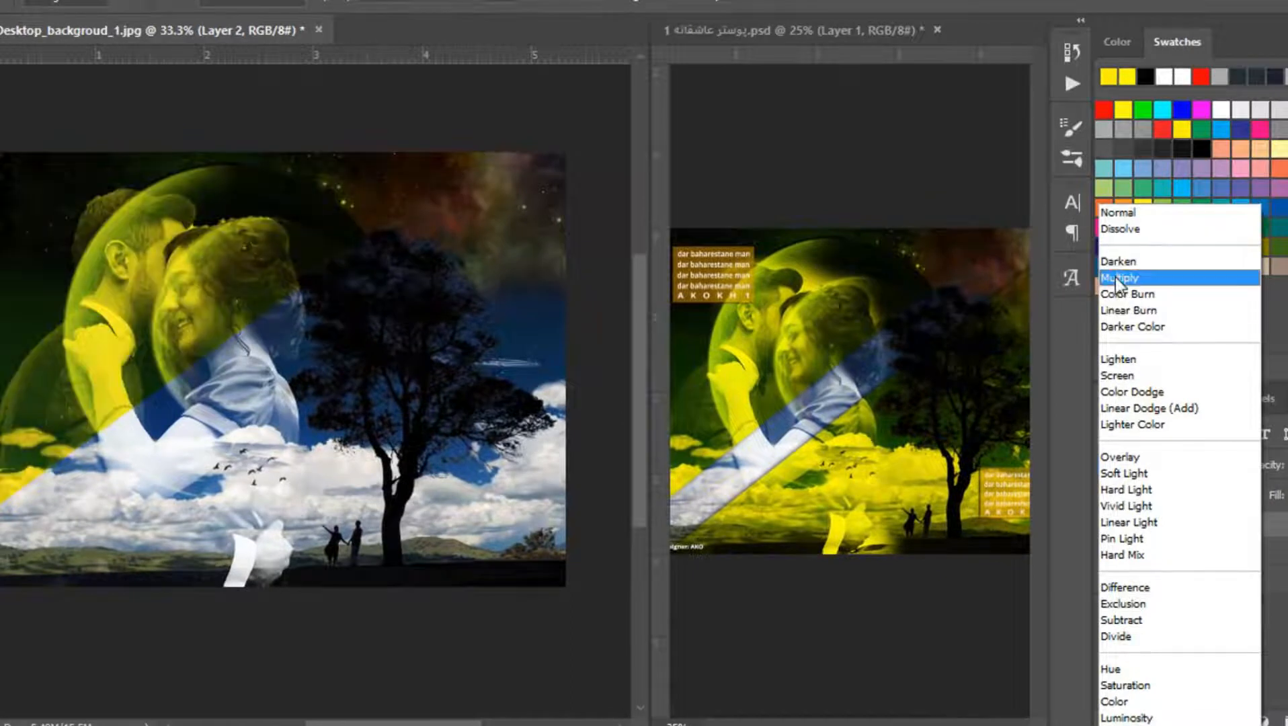
click(1115, 277)
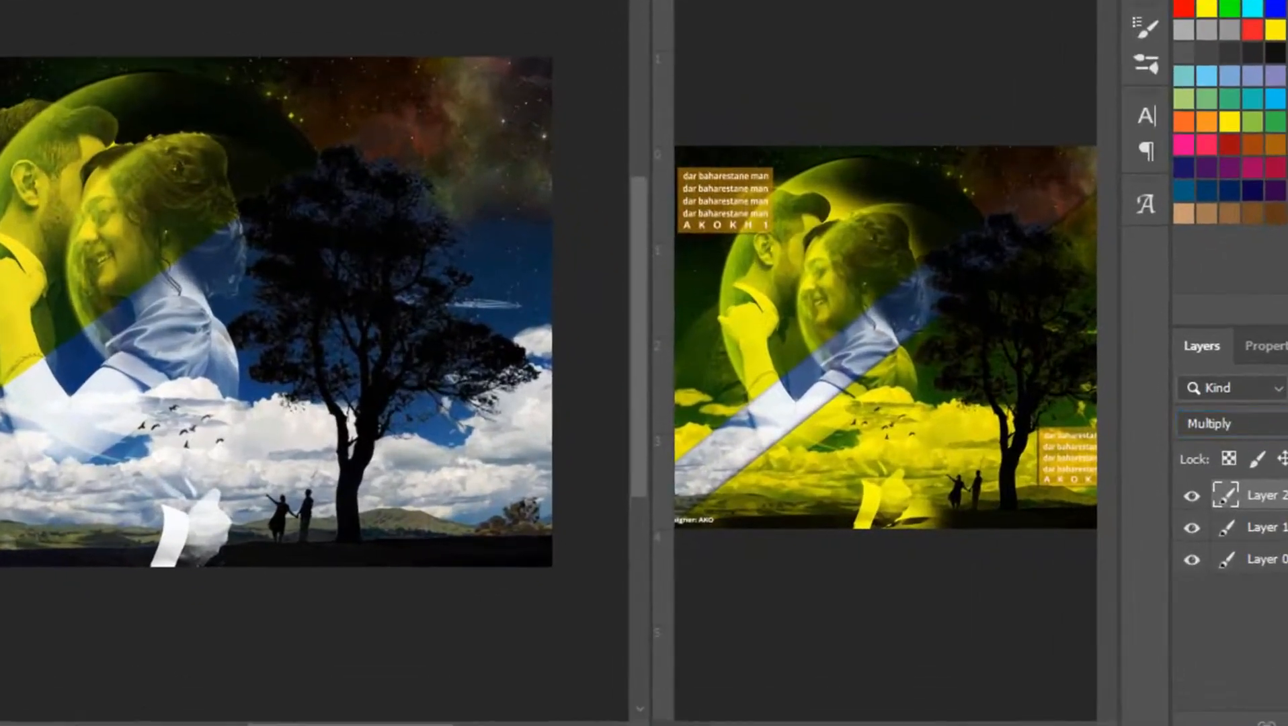
Step: Apply a drop shadow to the yellow triangle layer with an angle of -176° and a distance of 9 px
double_click(1267, 495)
click(699, 598)
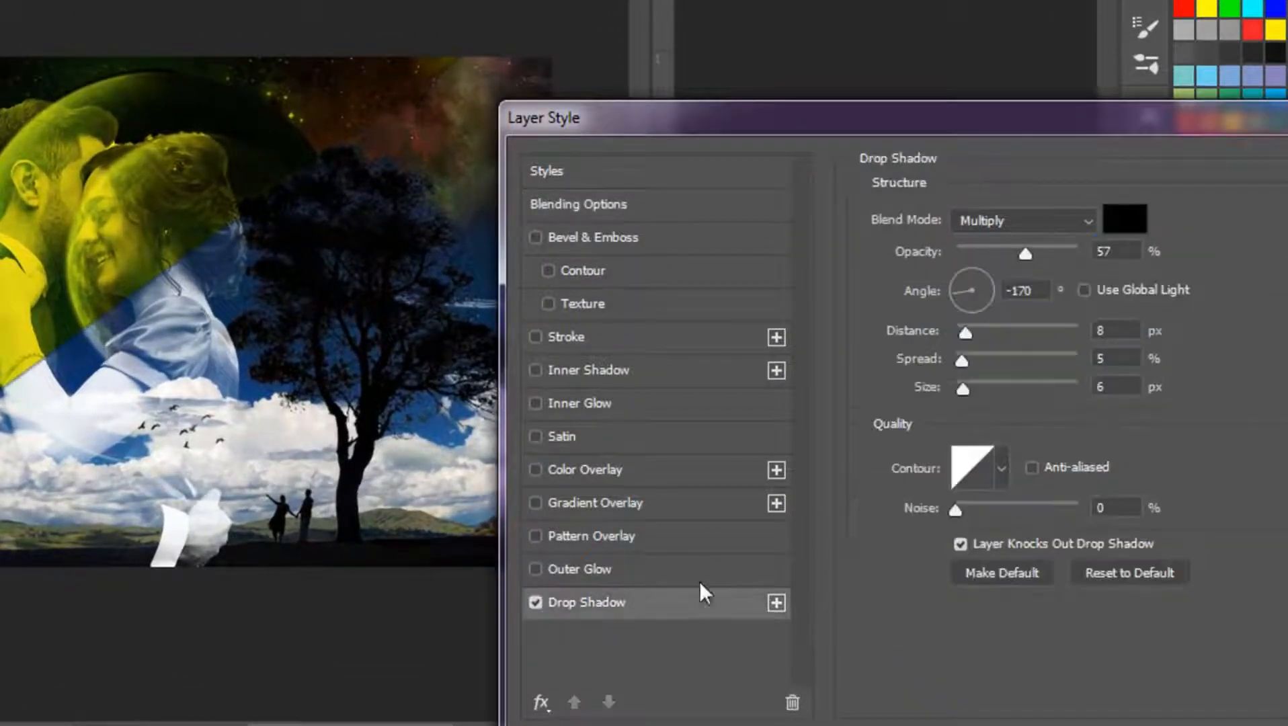
double_click(1103, 251)
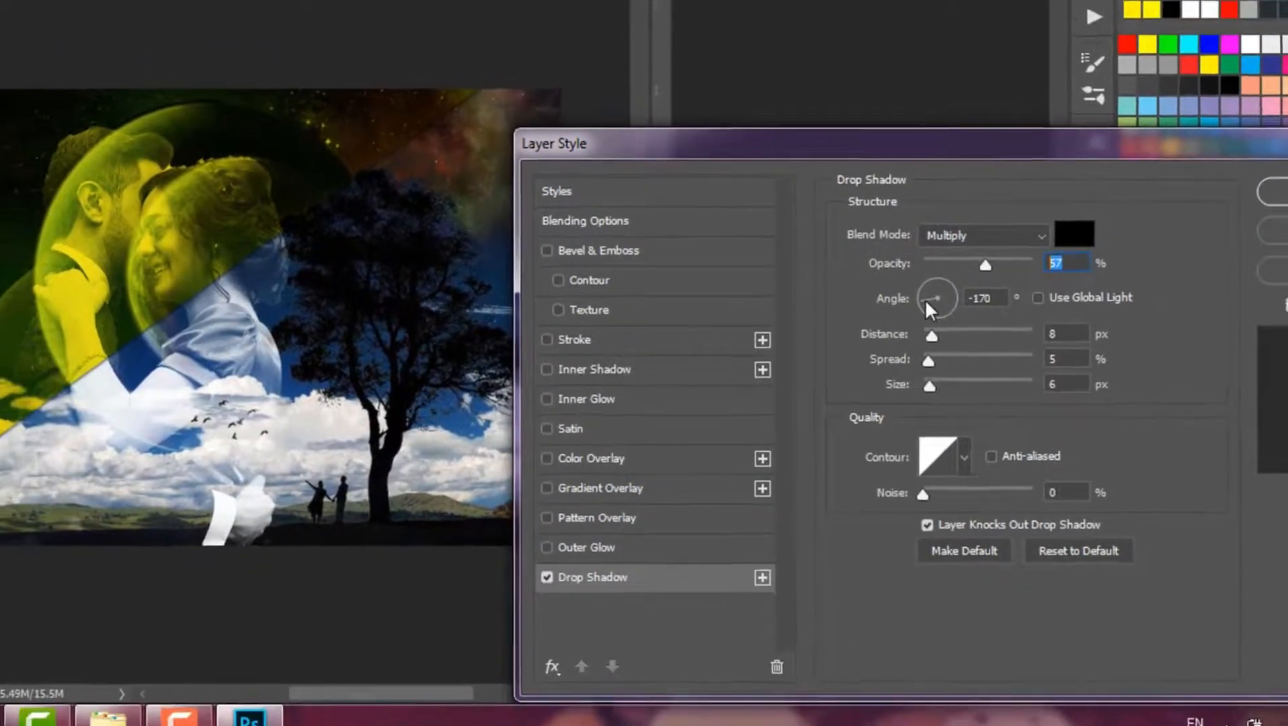
click(919, 299)
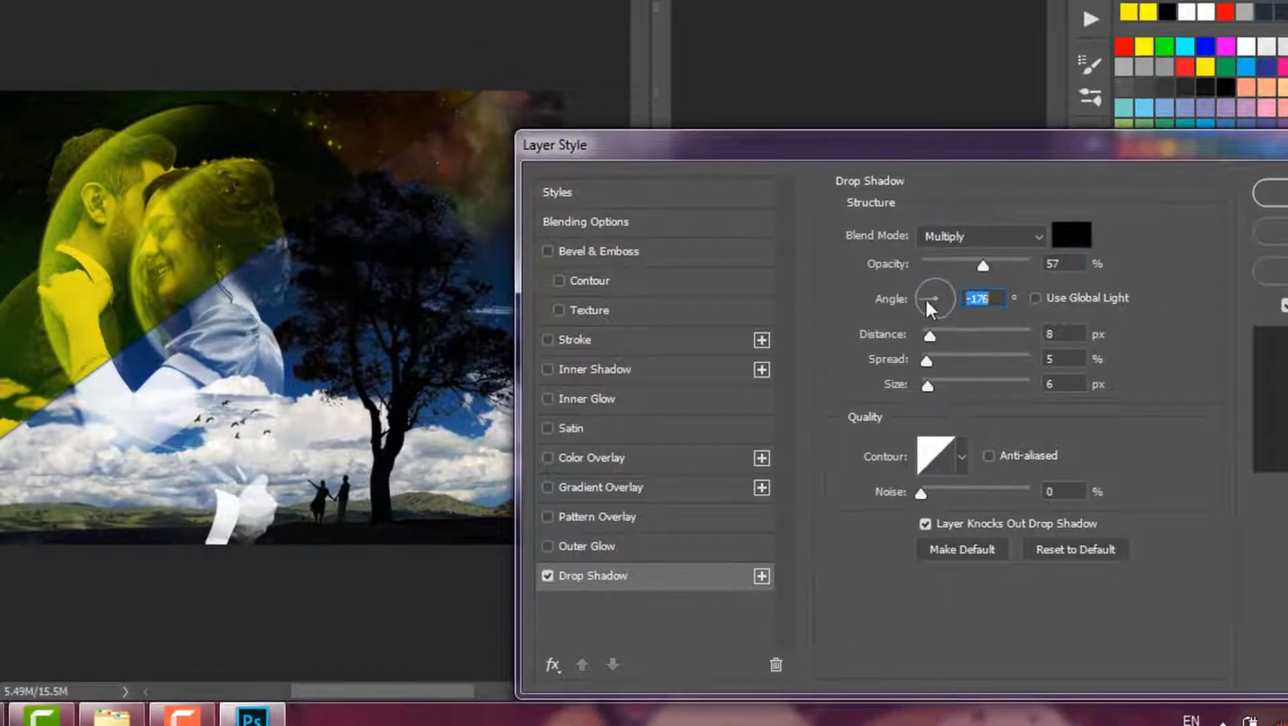
drag(929, 336, 932, 337)
click(1062, 361)
click(1270, 194)
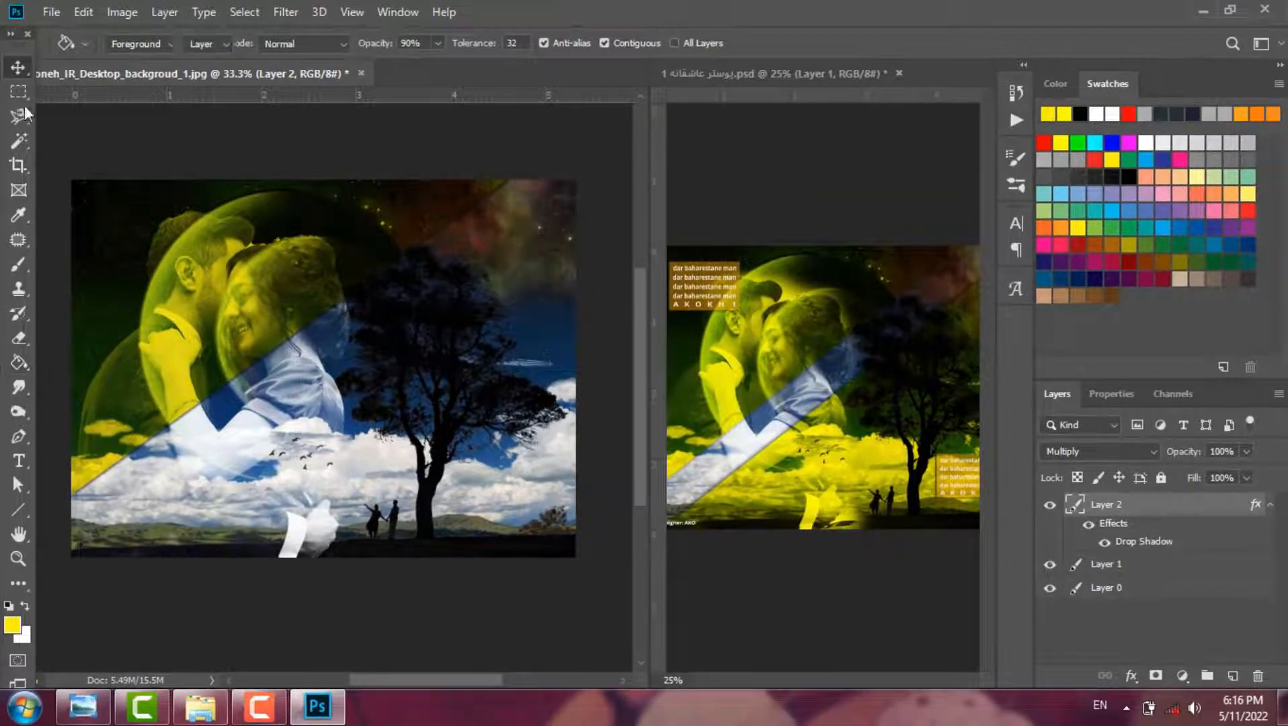
Step: Duplicate the yellow triangle, rotate the copy about 180°, scale it to 119%, and fit it over the image's lower-right half
key(v)
drag(202, 307, 326, 411)
key(ctrl+t)
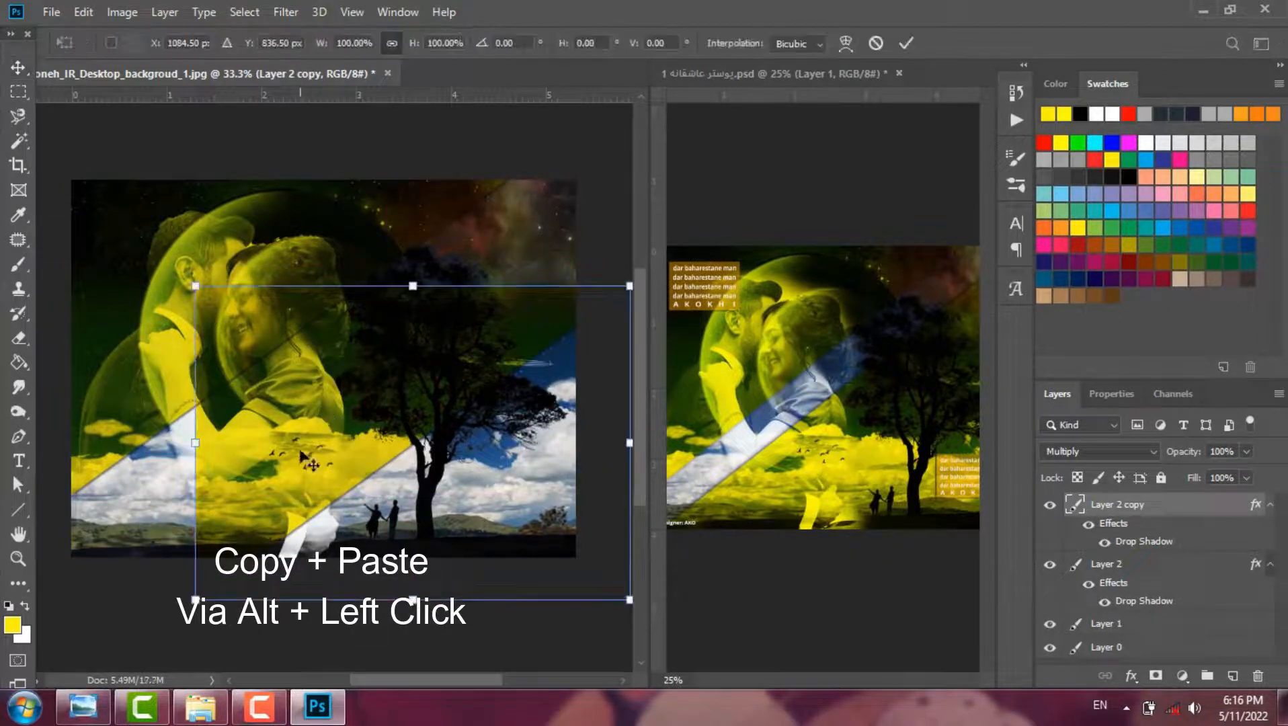
drag(205, 605, 603, 355)
drag(476, 481, 426, 425)
drag(557, 578, 569, 574)
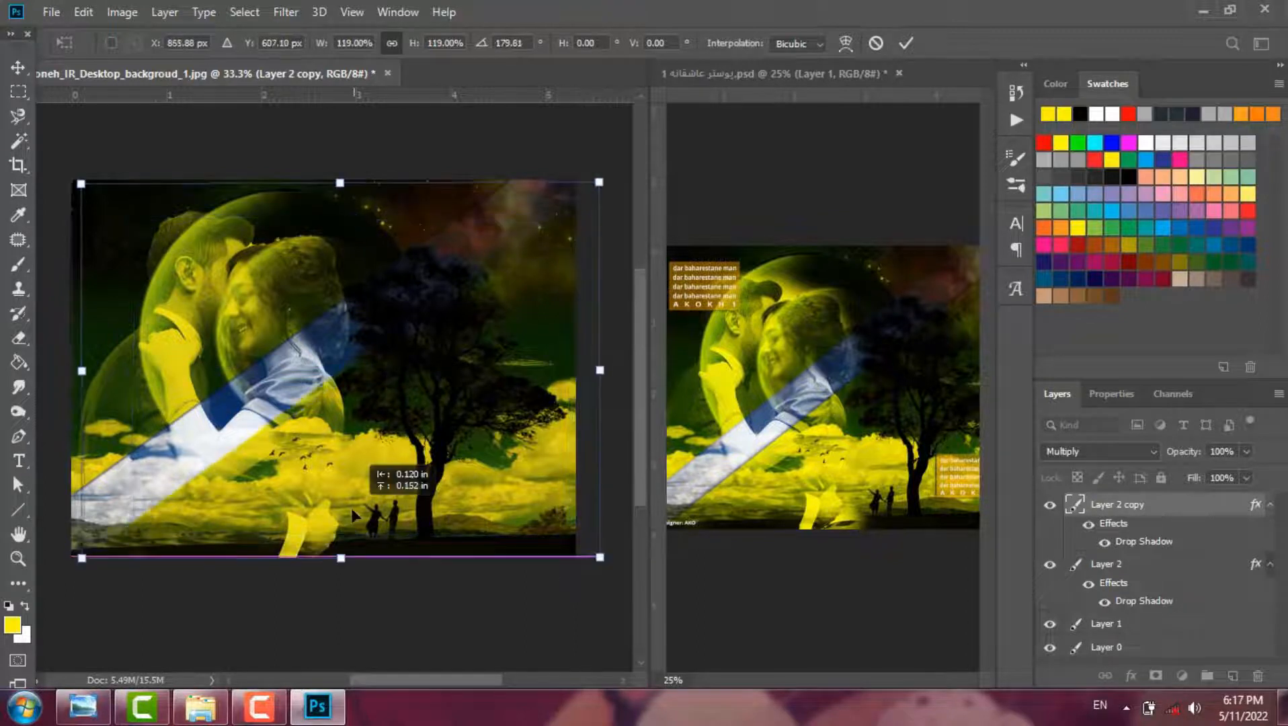
drag(351, 507, 349, 507)
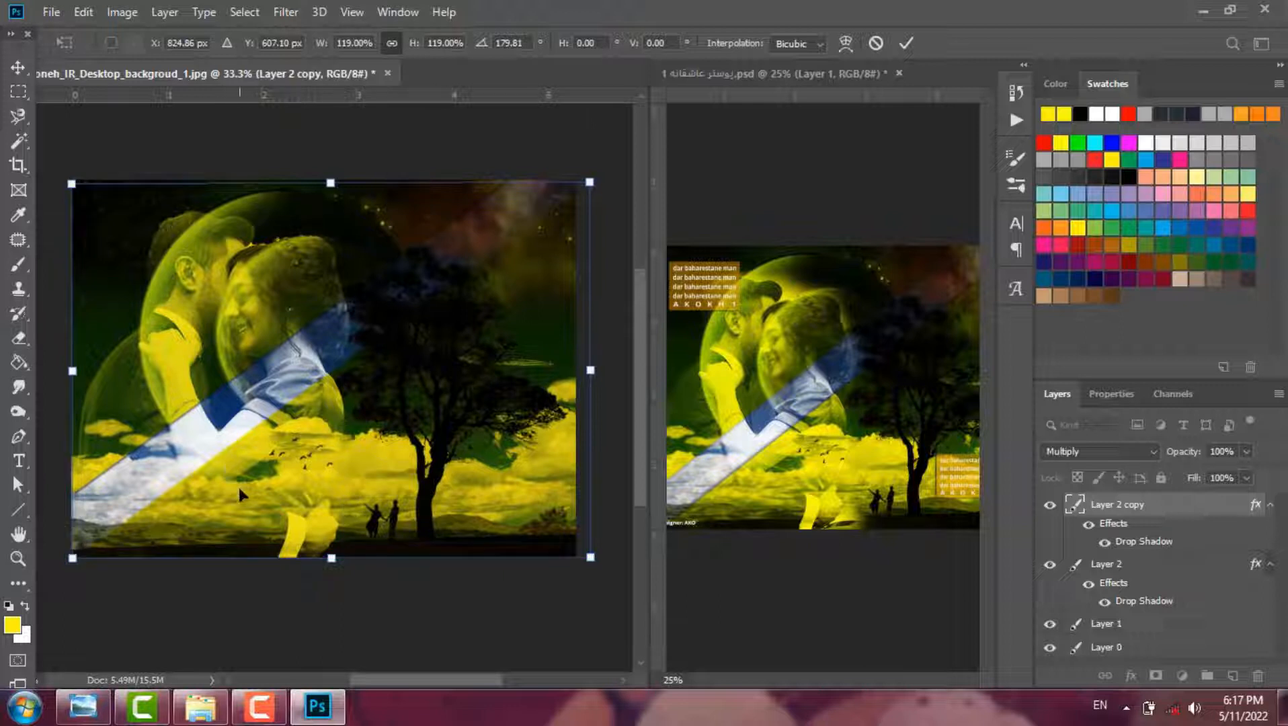
click(907, 44)
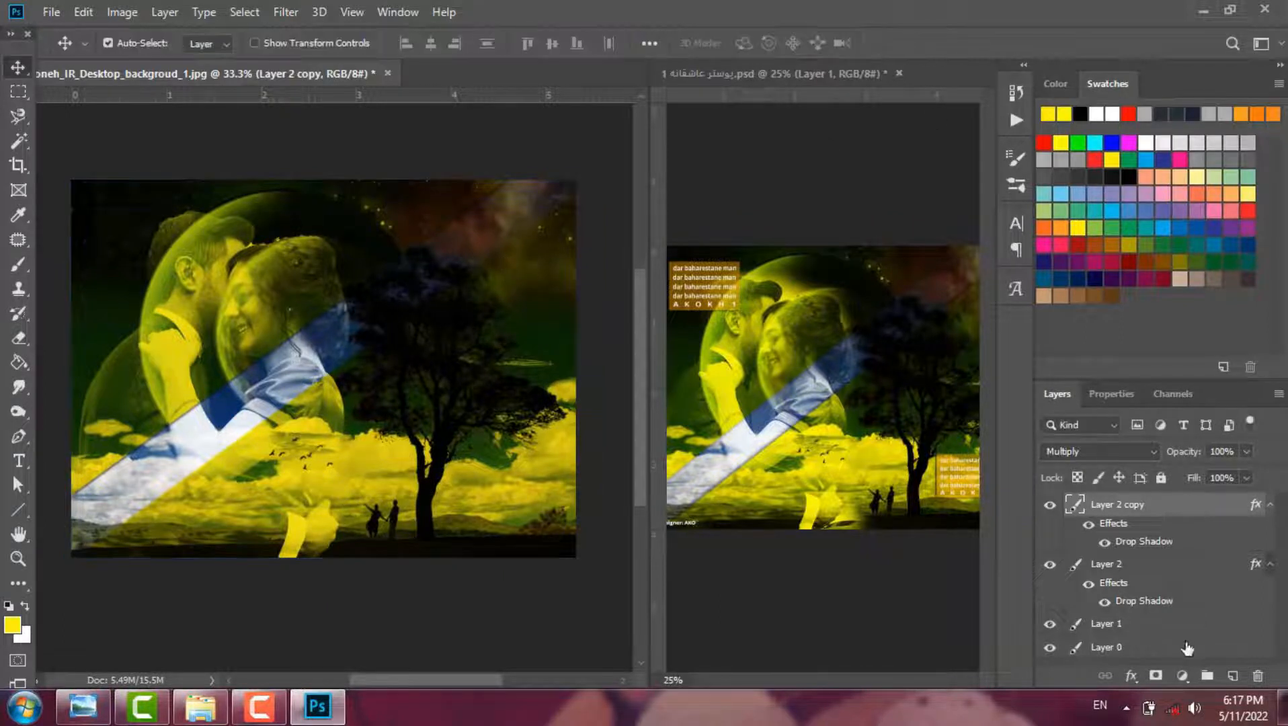
Step: Set the copied triangle's drop shadow to 100% opacity, 8 px distance, 10% spread and 35 px size
click(1270, 505)
double_click(1244, 509)
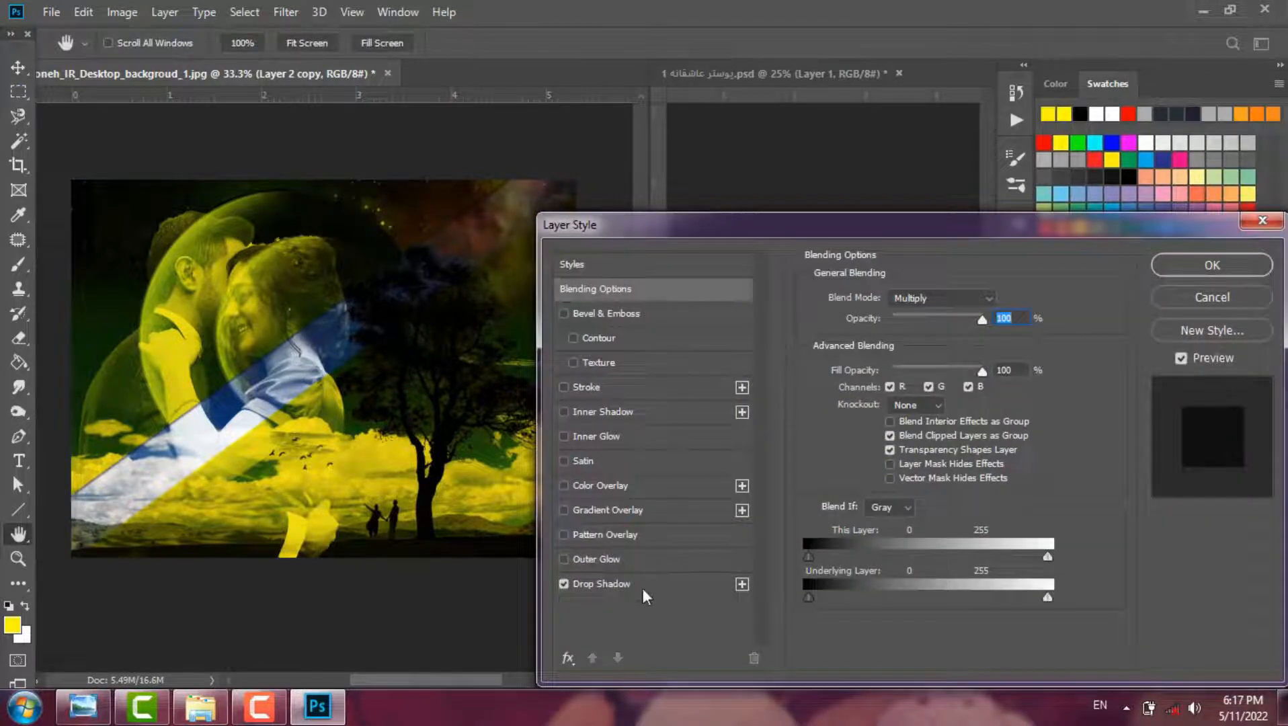
click(639, 592)
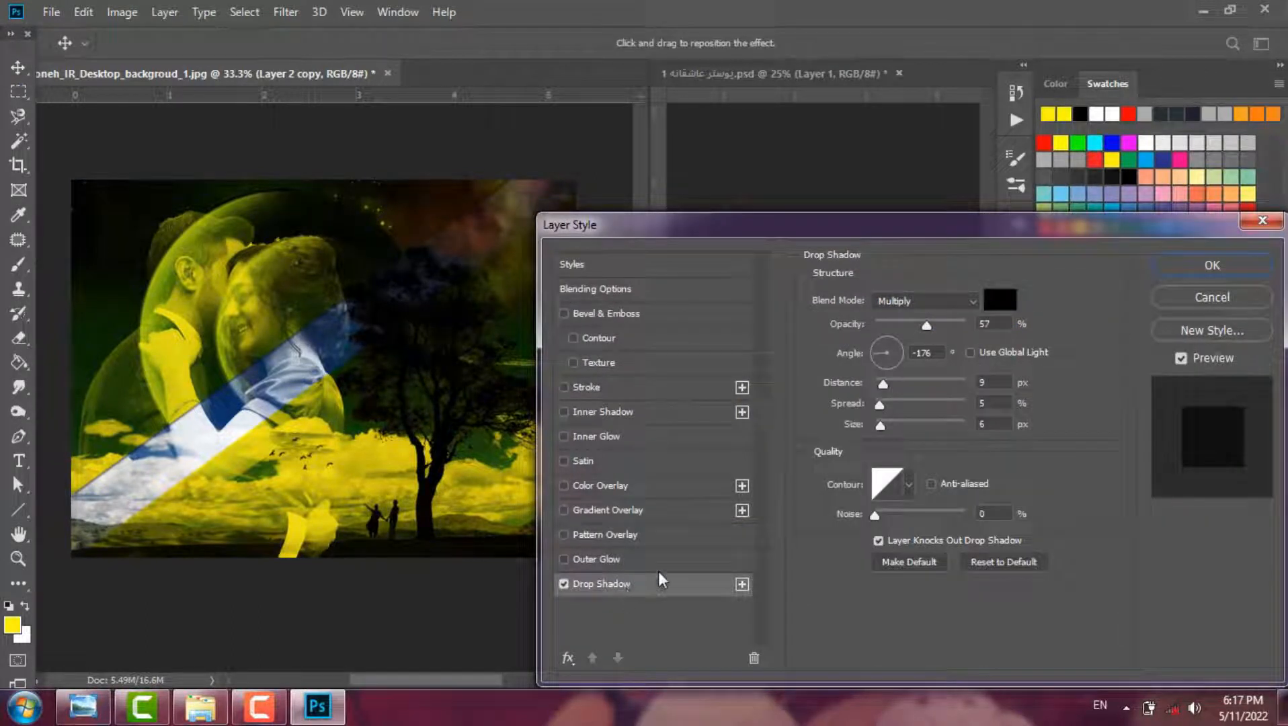
drag(932, 328, 940, 327)
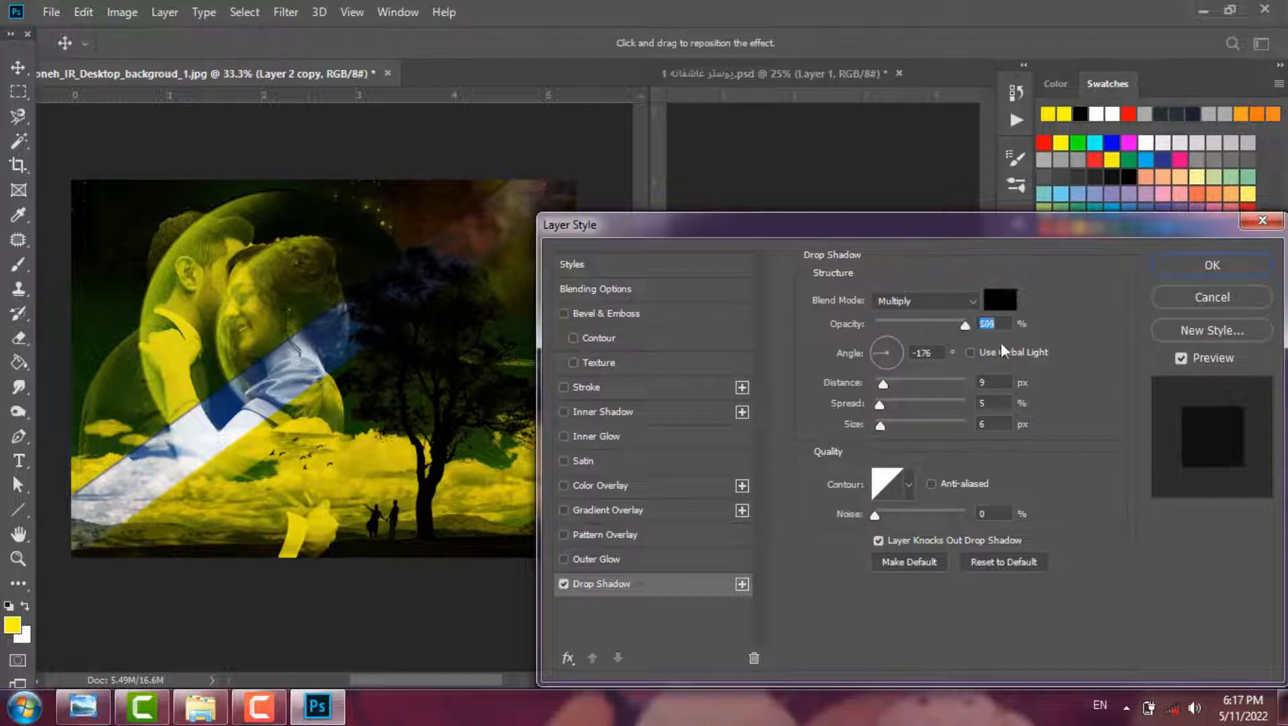
drag(889, 422, 894, 428)
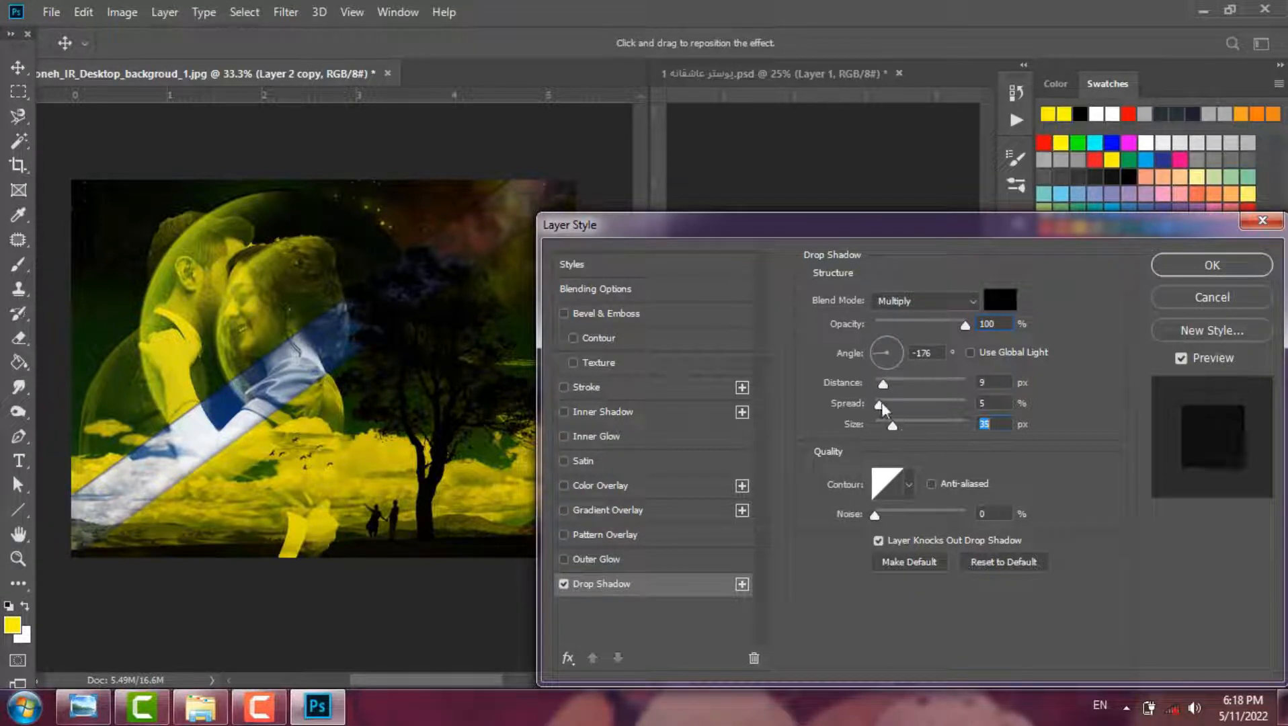
click(884, 406)
drag(889, 407, 889, 407)
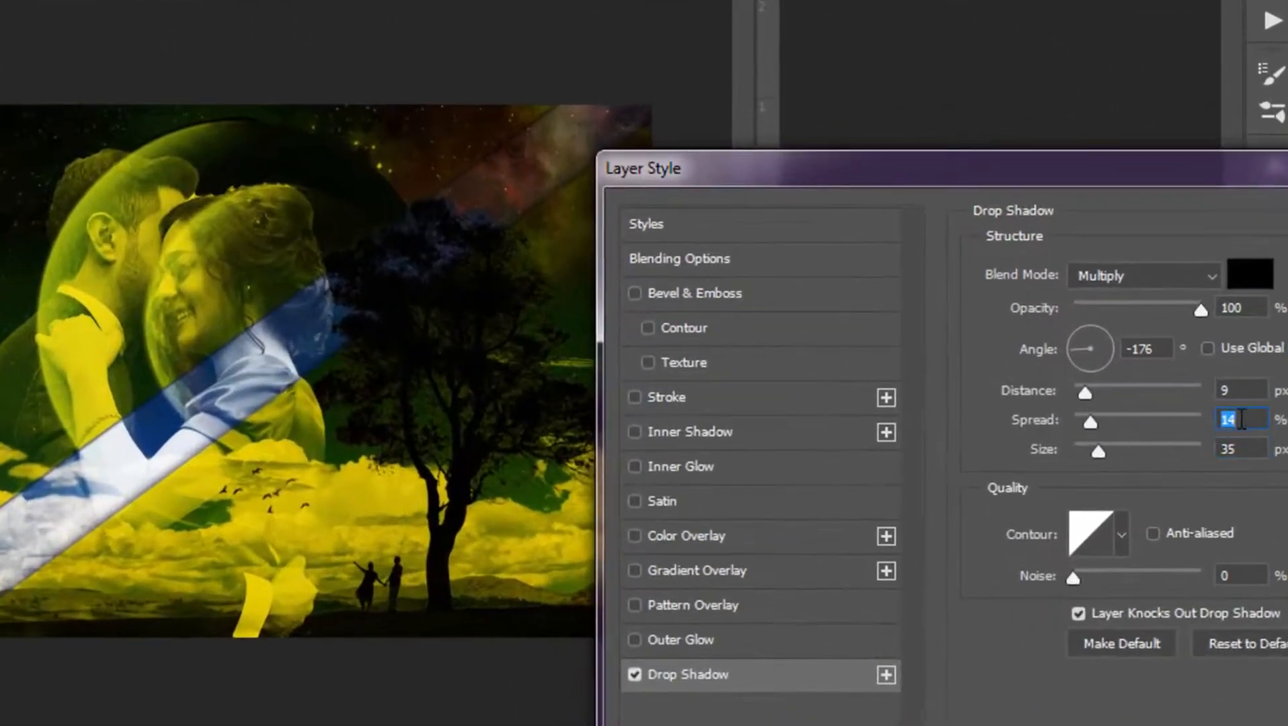
text(10)
click(1244, 387)
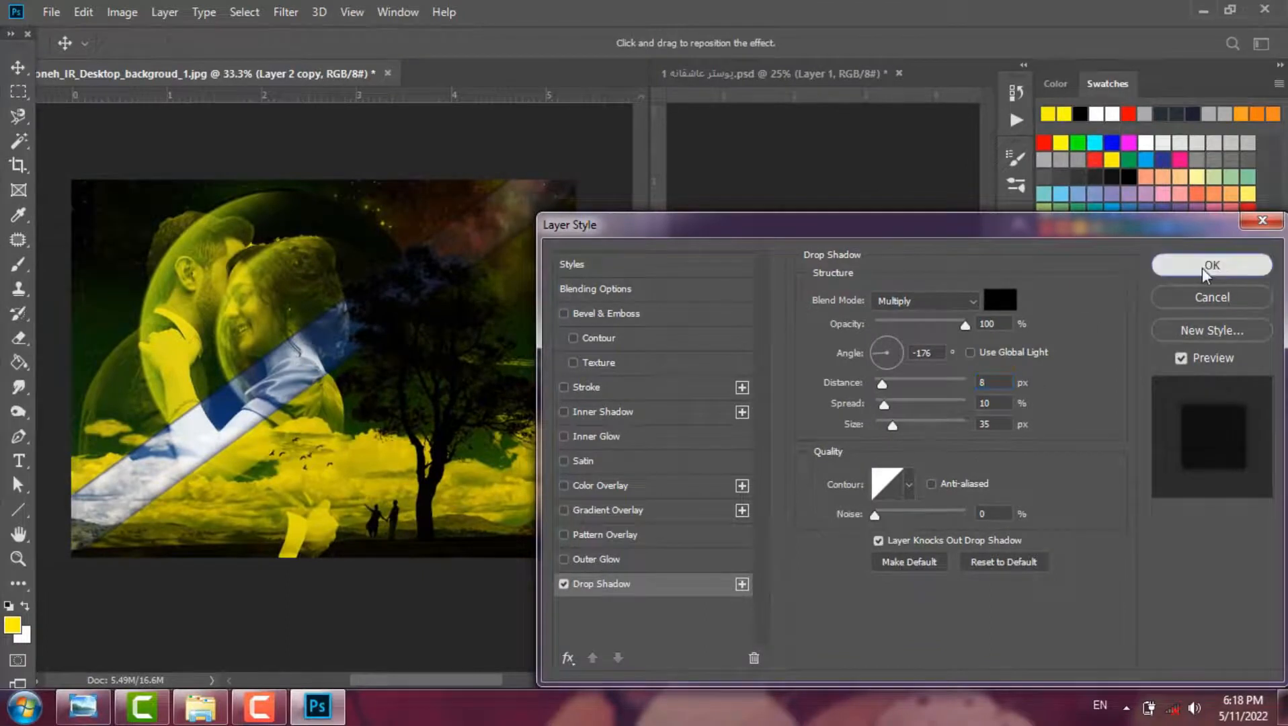
click(1212, 265)
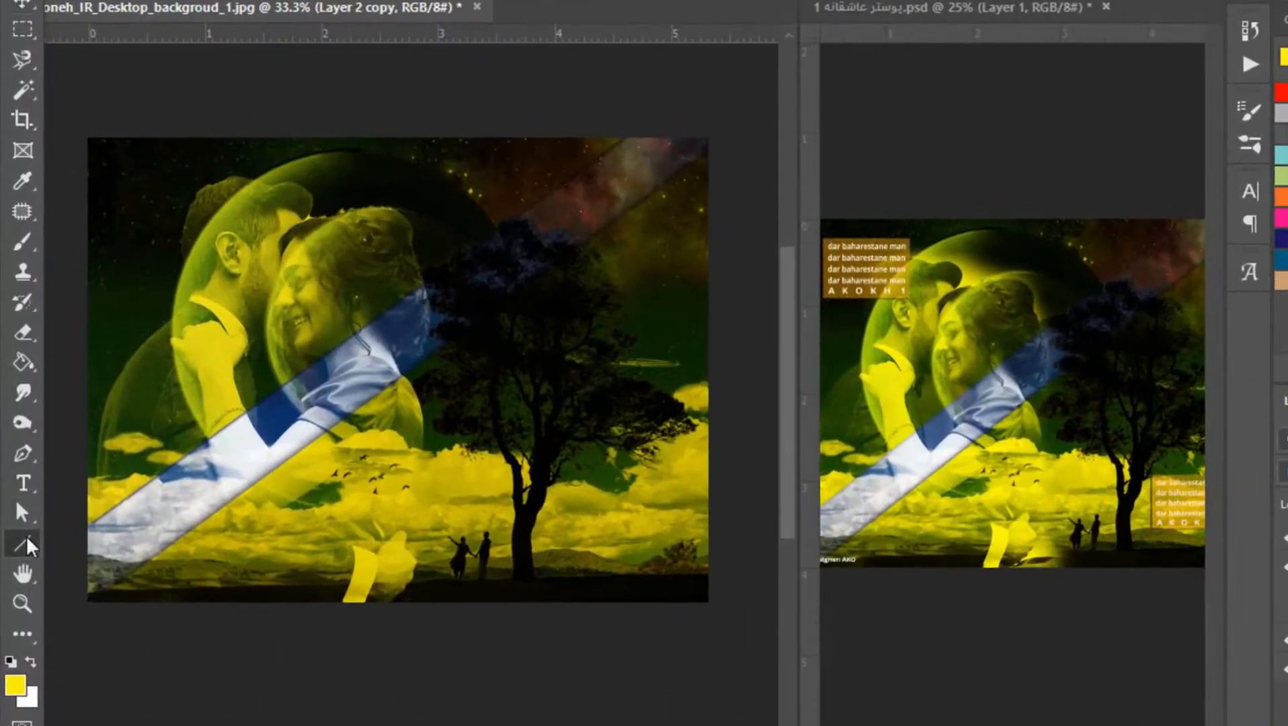
Step: Draw a yellow rectangle about 346 px wide and 327 px high with the Rectangle Tool near the image's upper-left corner
click(28, 546)
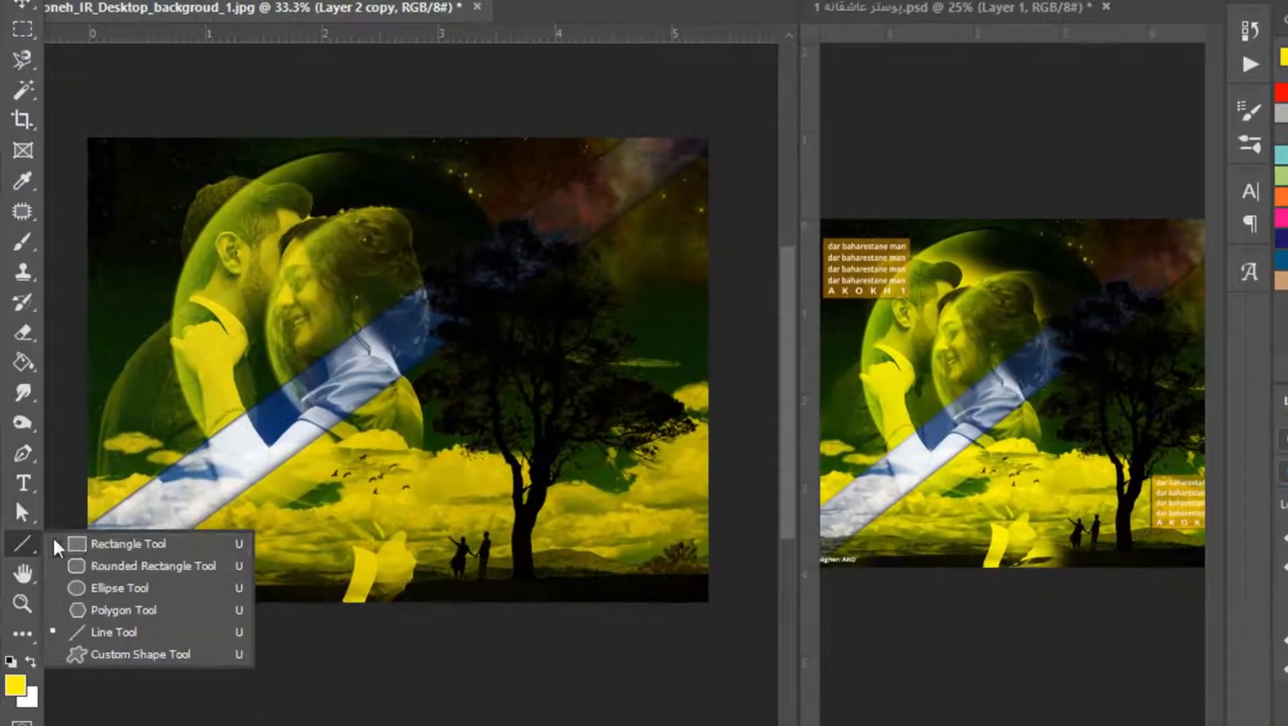
right_click(25, 35)
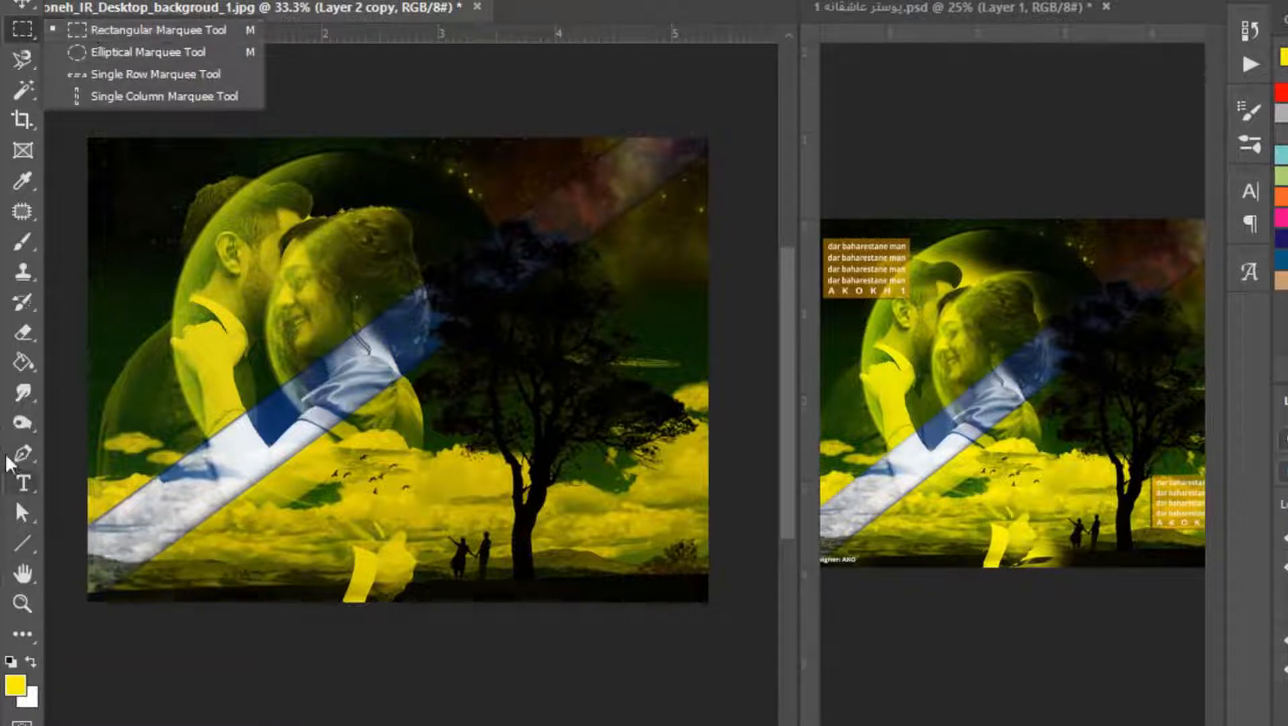
click(24, 456)
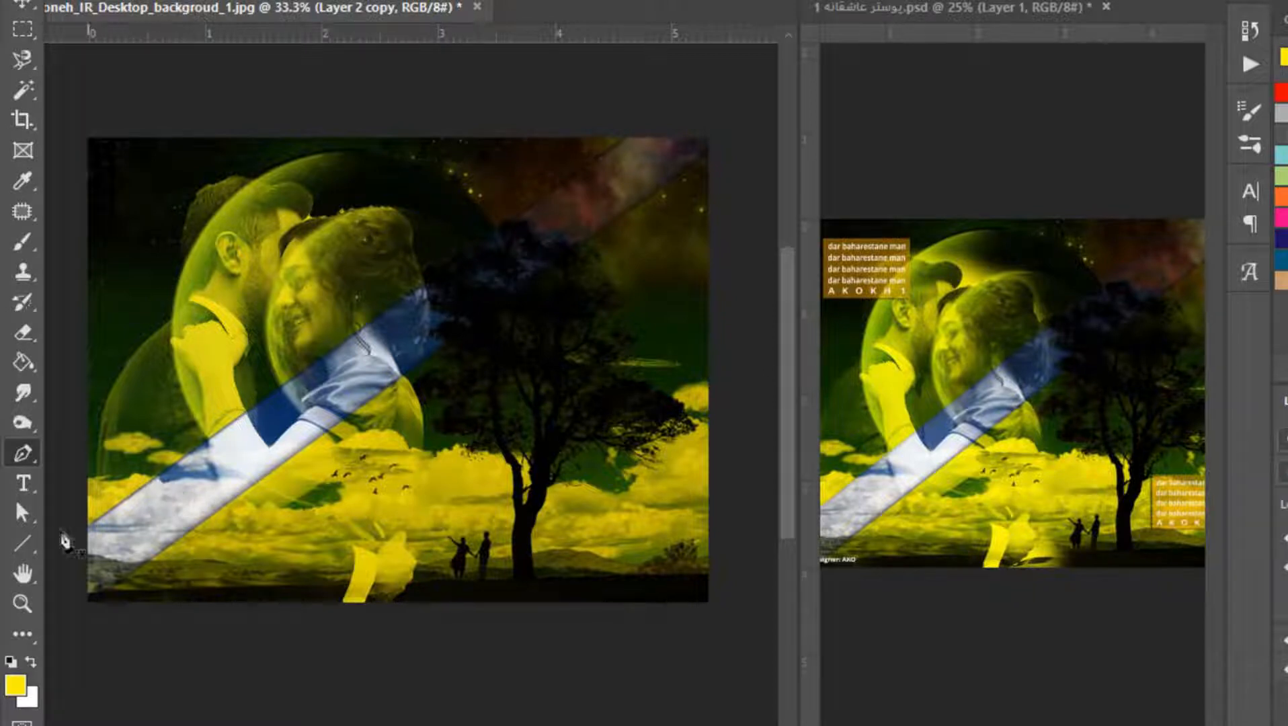
right_click(23, 543)
click(98, 553)
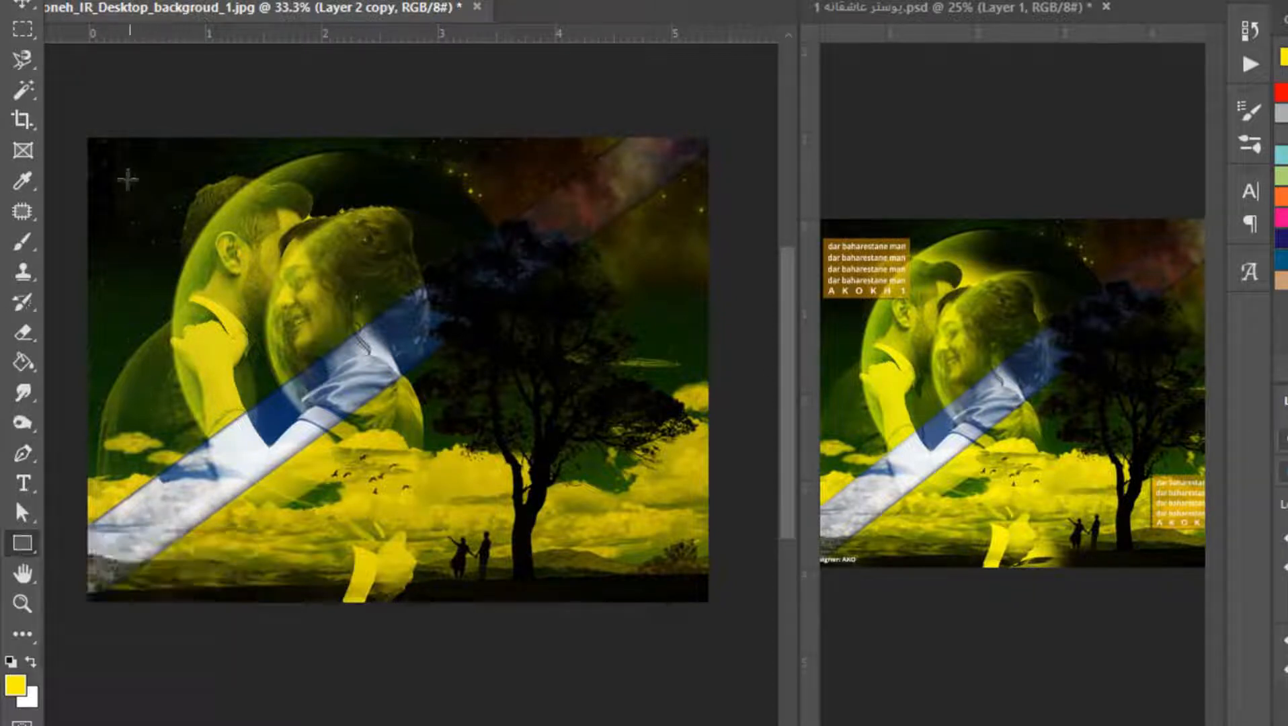
drag(107, 150, 289, 304)
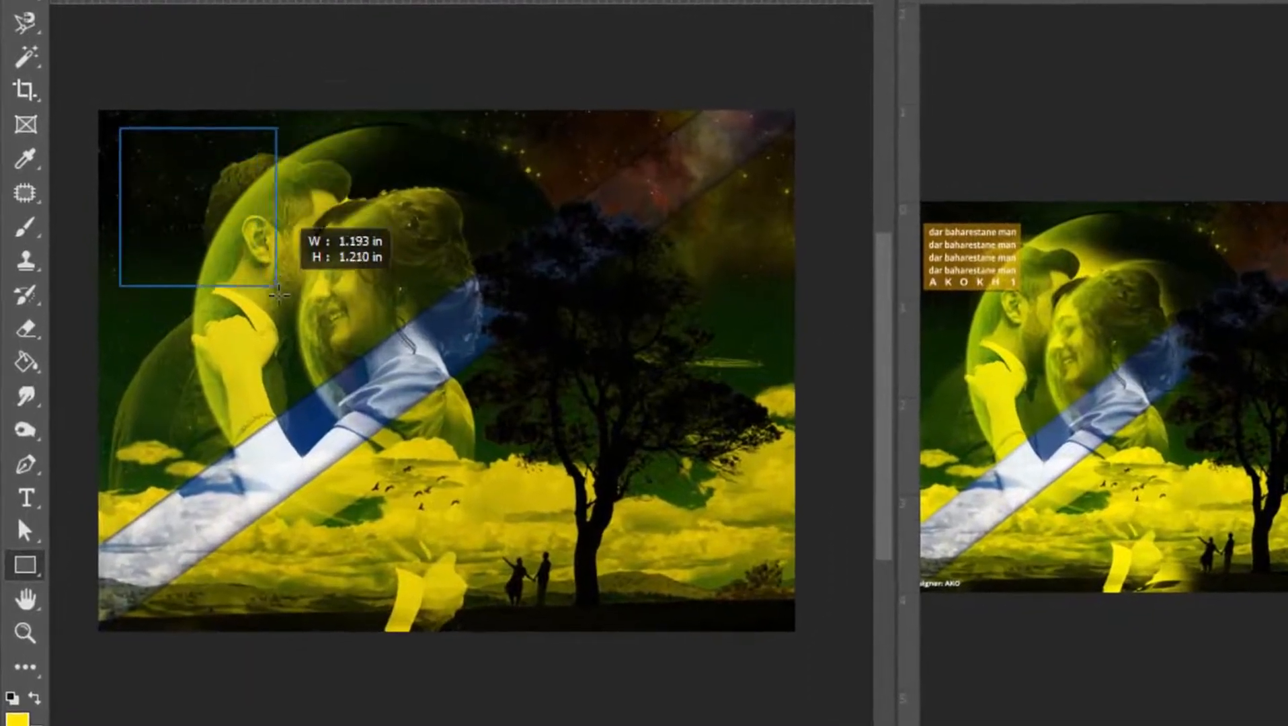
click(226, 15)
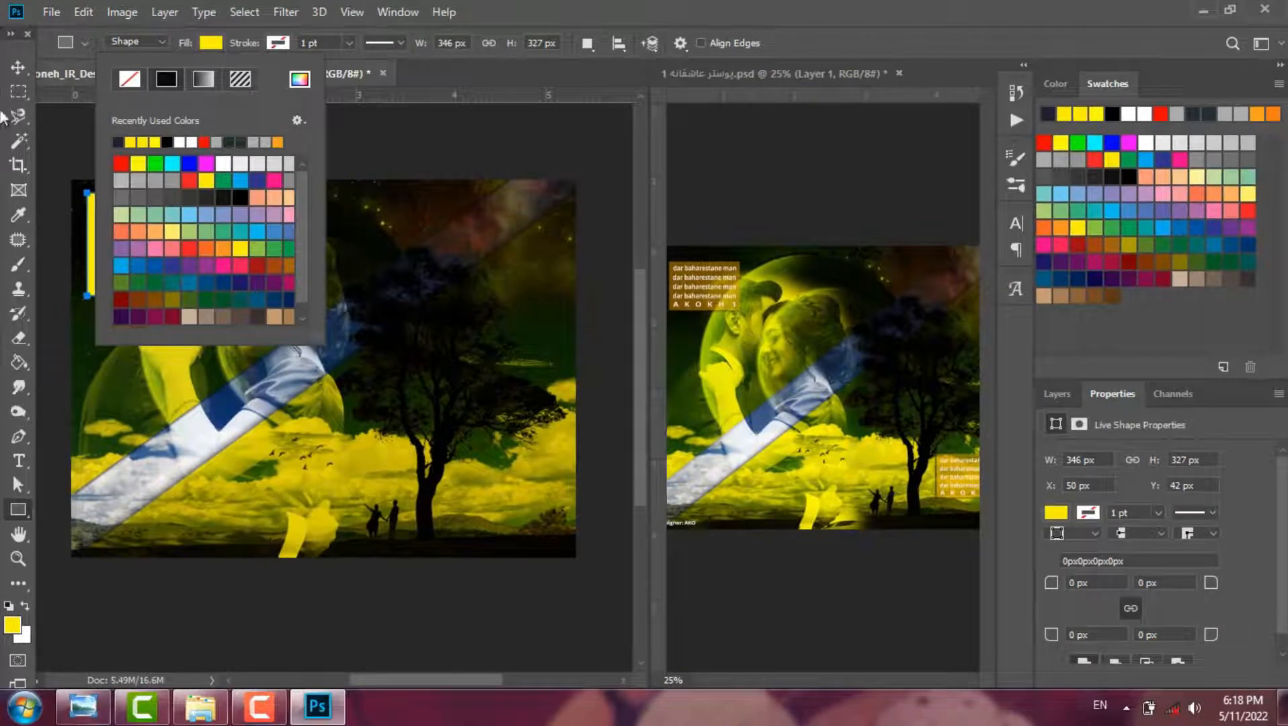
key(v)
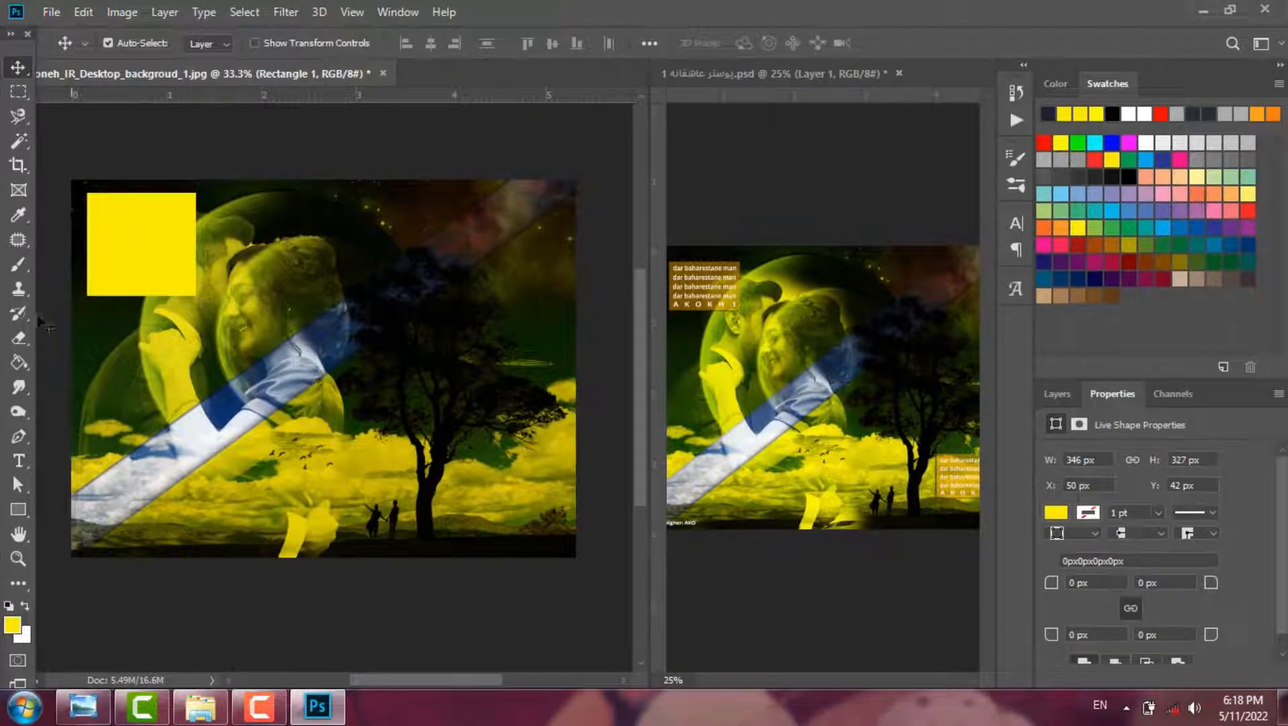
Step: Add the text line "Dar Baharestane Emrooze .ATION" over the couple and set its colour to white (ffffff)
click(18, 461)
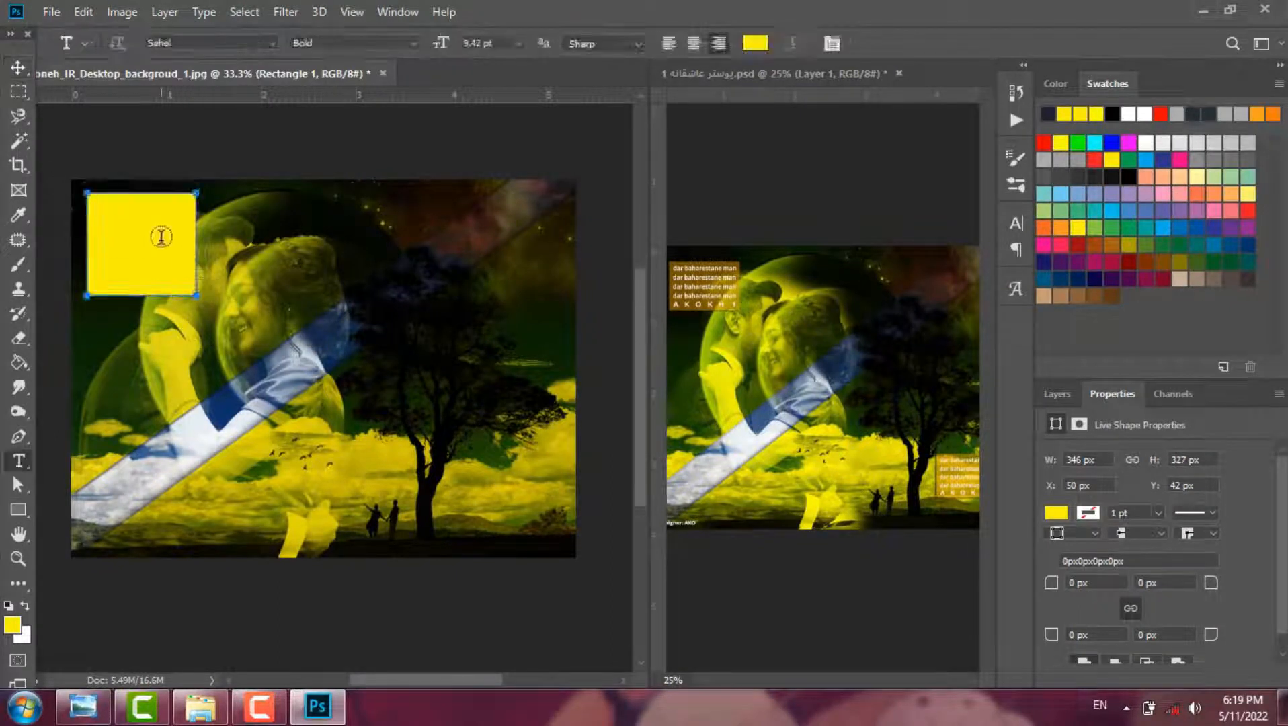
click(271, 359)
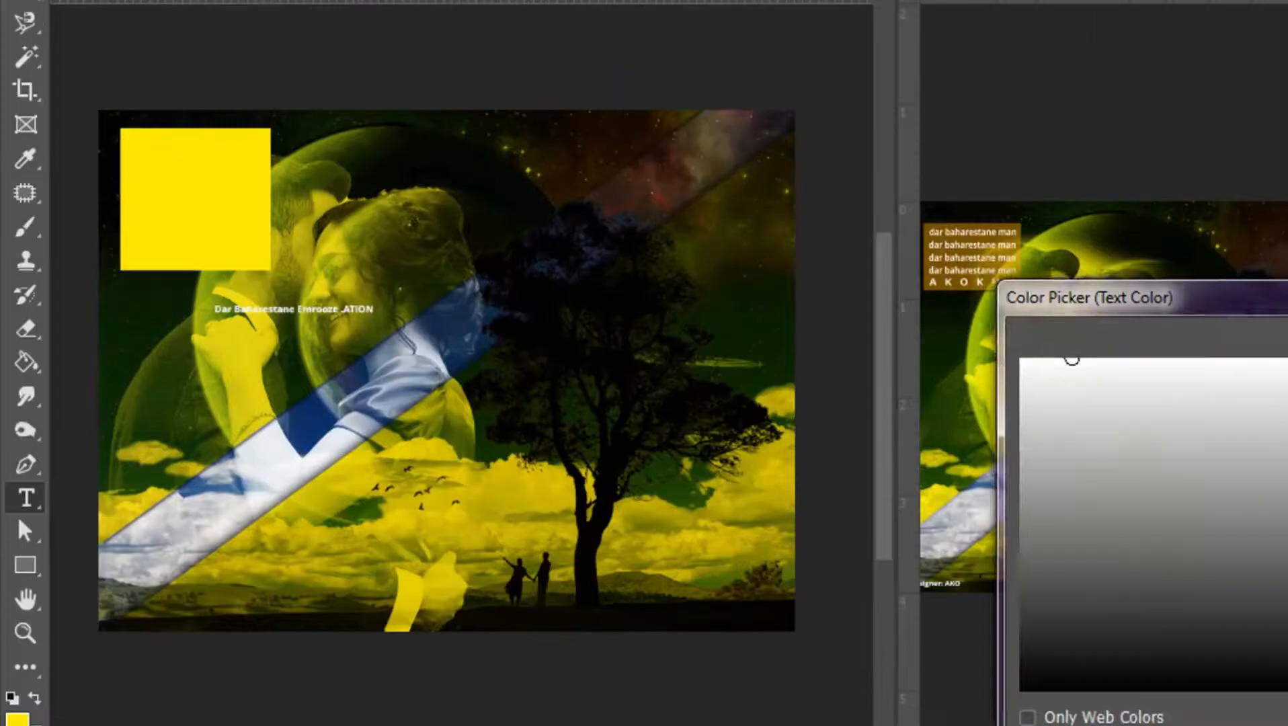
key(Return)
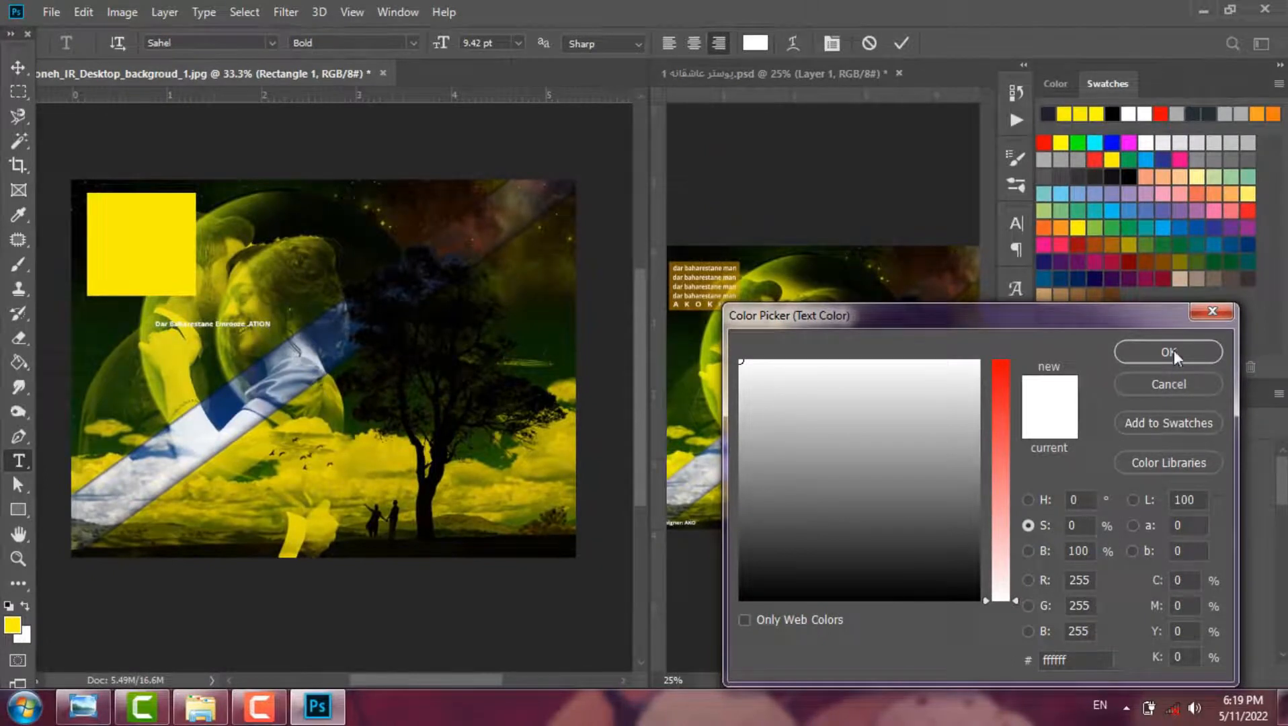
click(1168, 353)
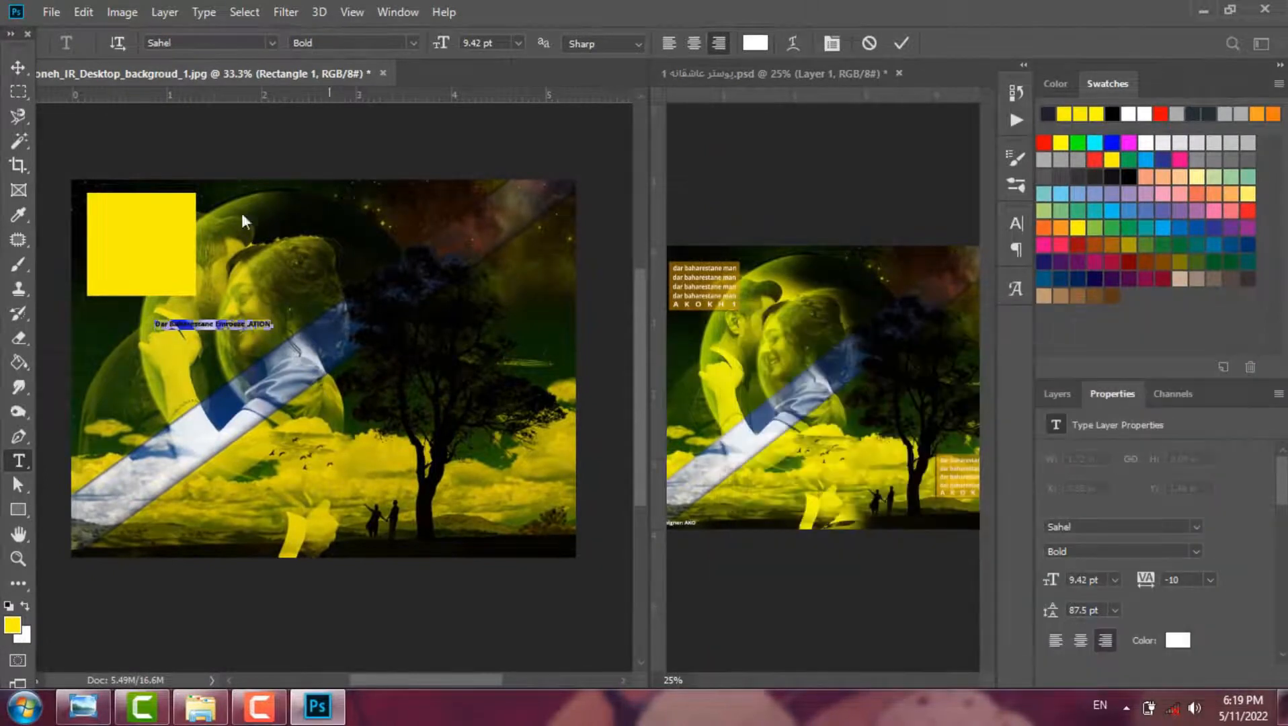
Step: Move the white text line onto the upper part of the yellow rectangle and scale it to 89.22% to fit the width
click(16, 66)
drag(214, 324, 147, 204)
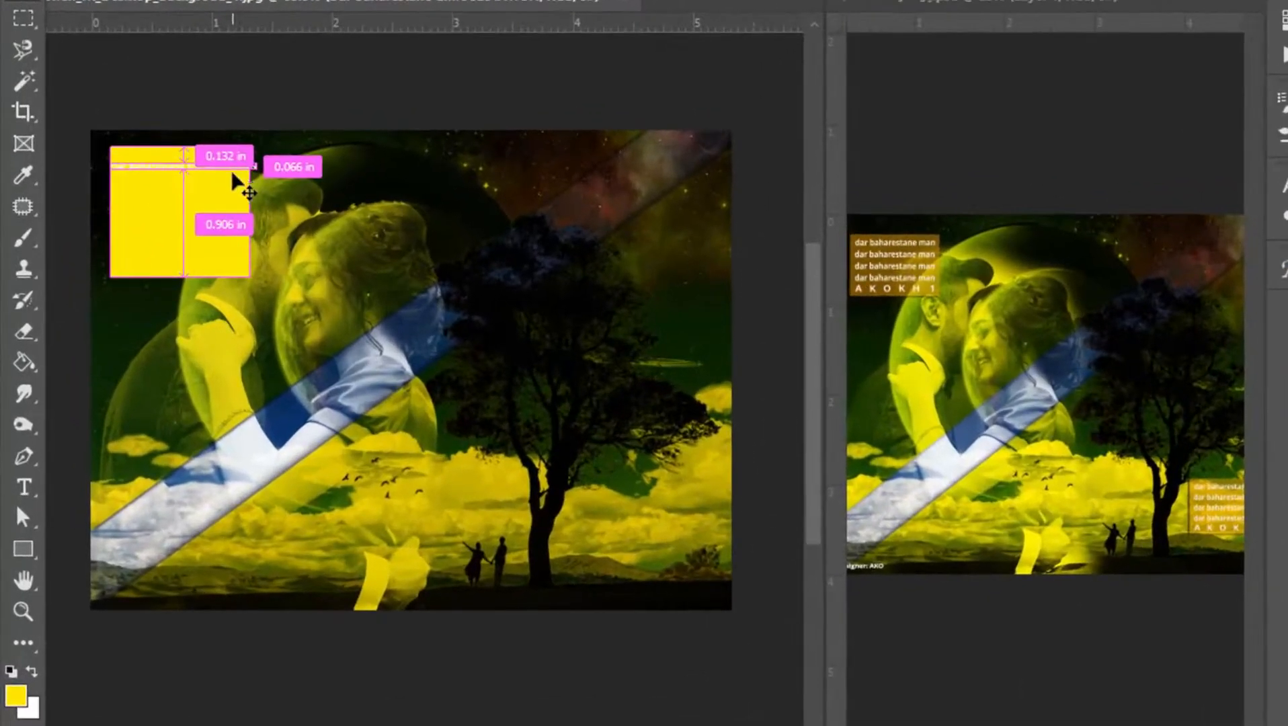
key(ctrl+t)
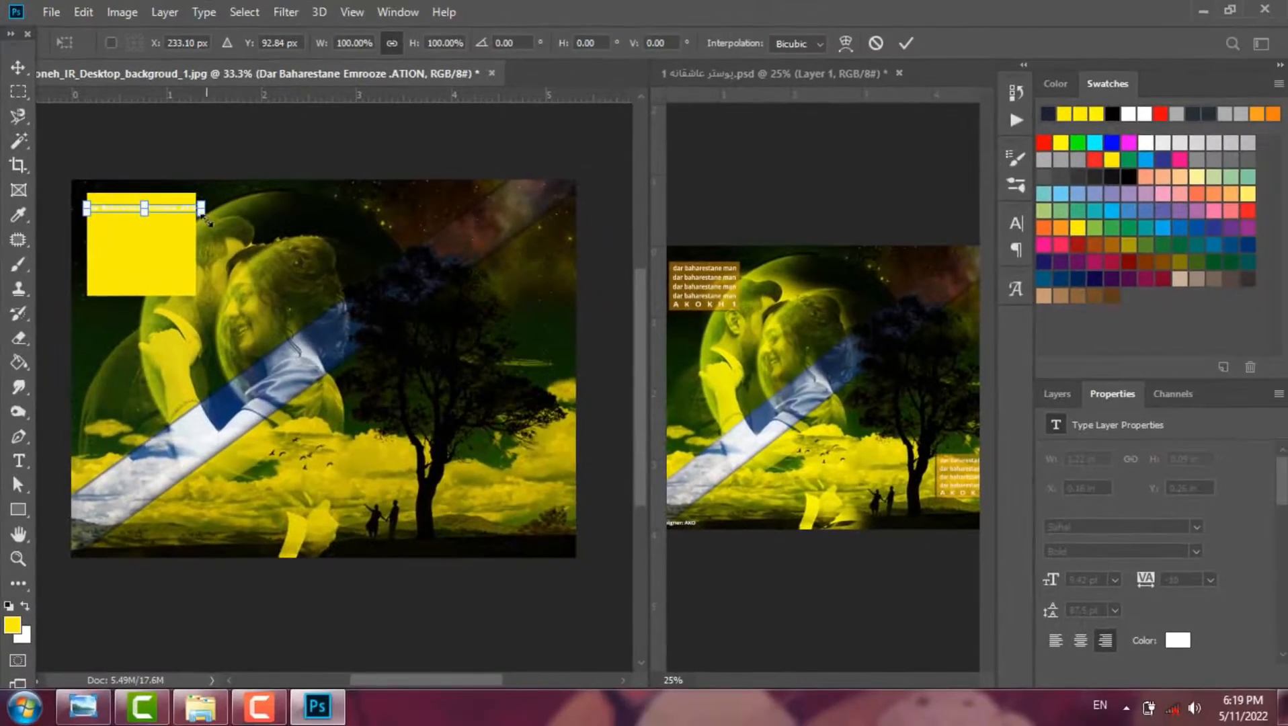
drag(203, 211, 196, 212)
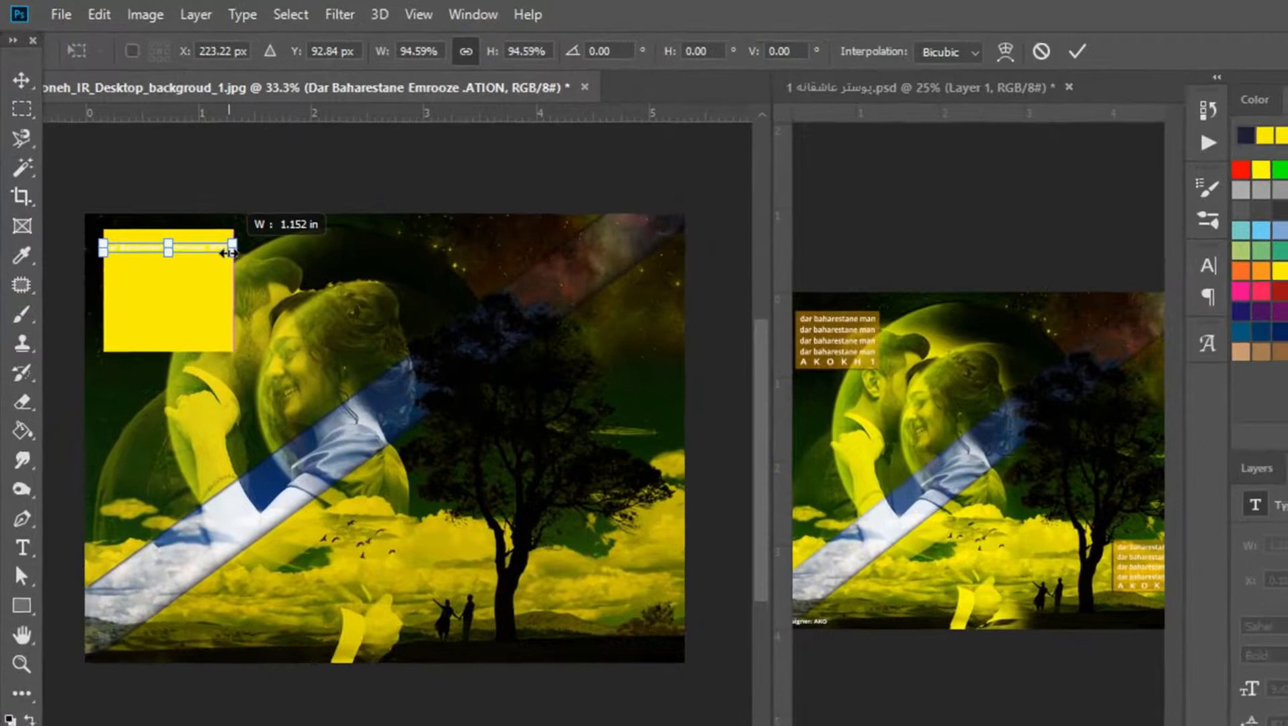
key(ctrl+plus)
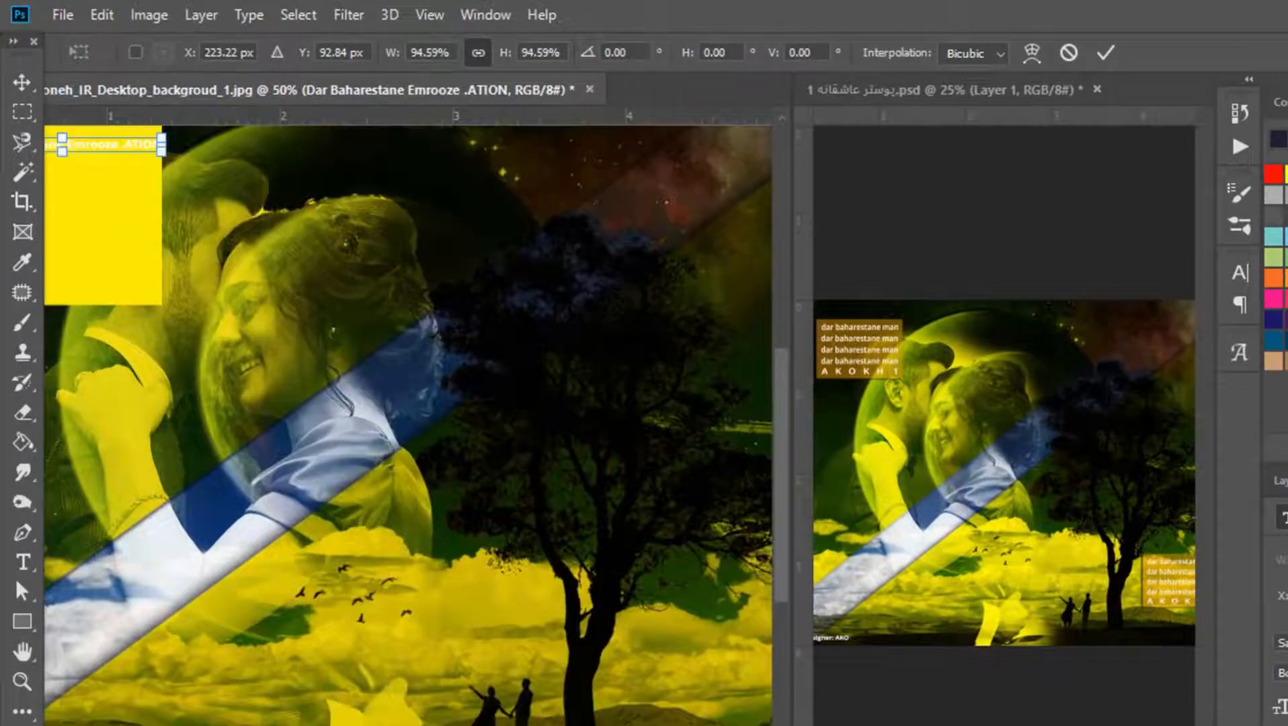
scroll(408, 425, left, 2)
scroll(408, 425, left, 2)
drag(782, 487, 782, 446)
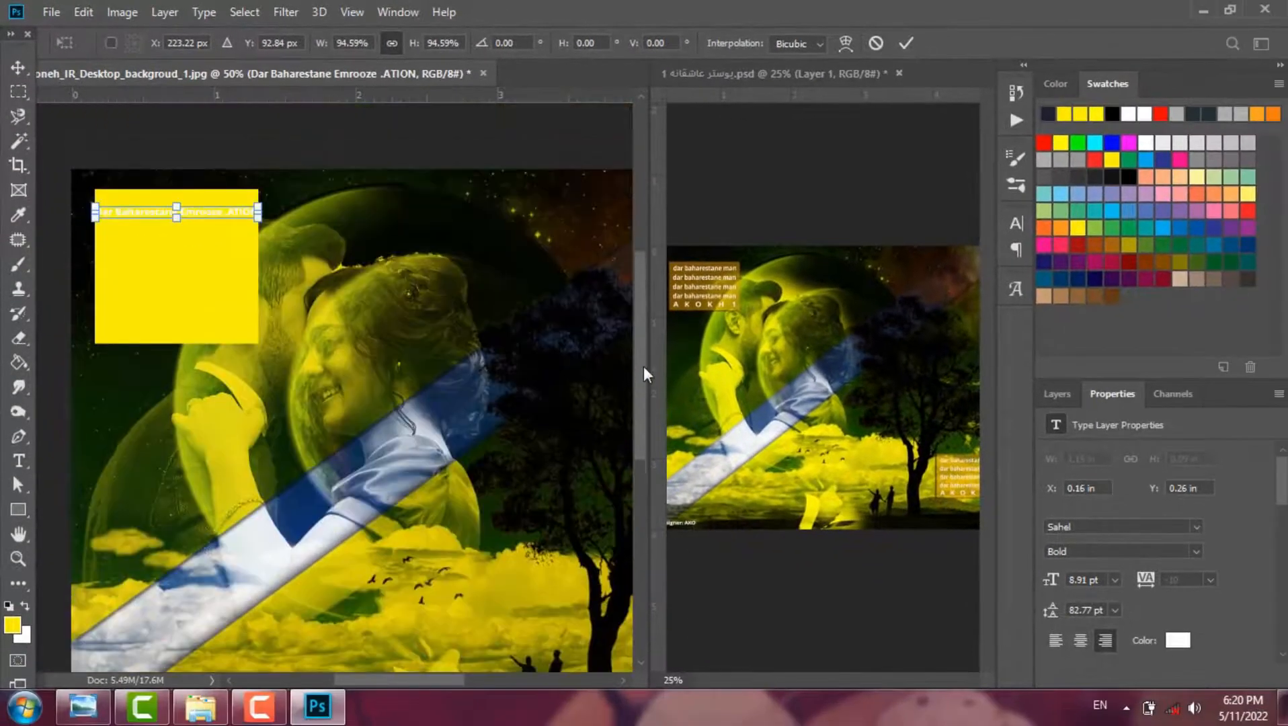
key(ctrl+plus)
drag(233, 156, 229, 162)
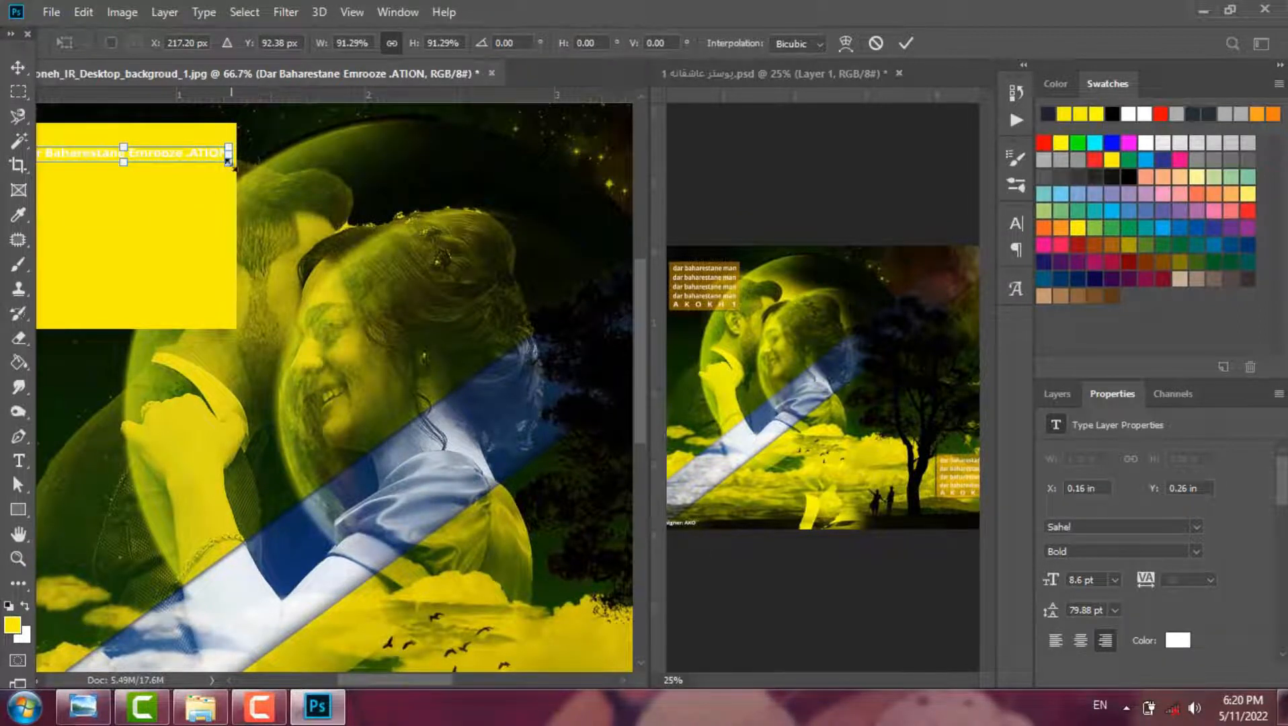
drag(229, 161, 226, 164)
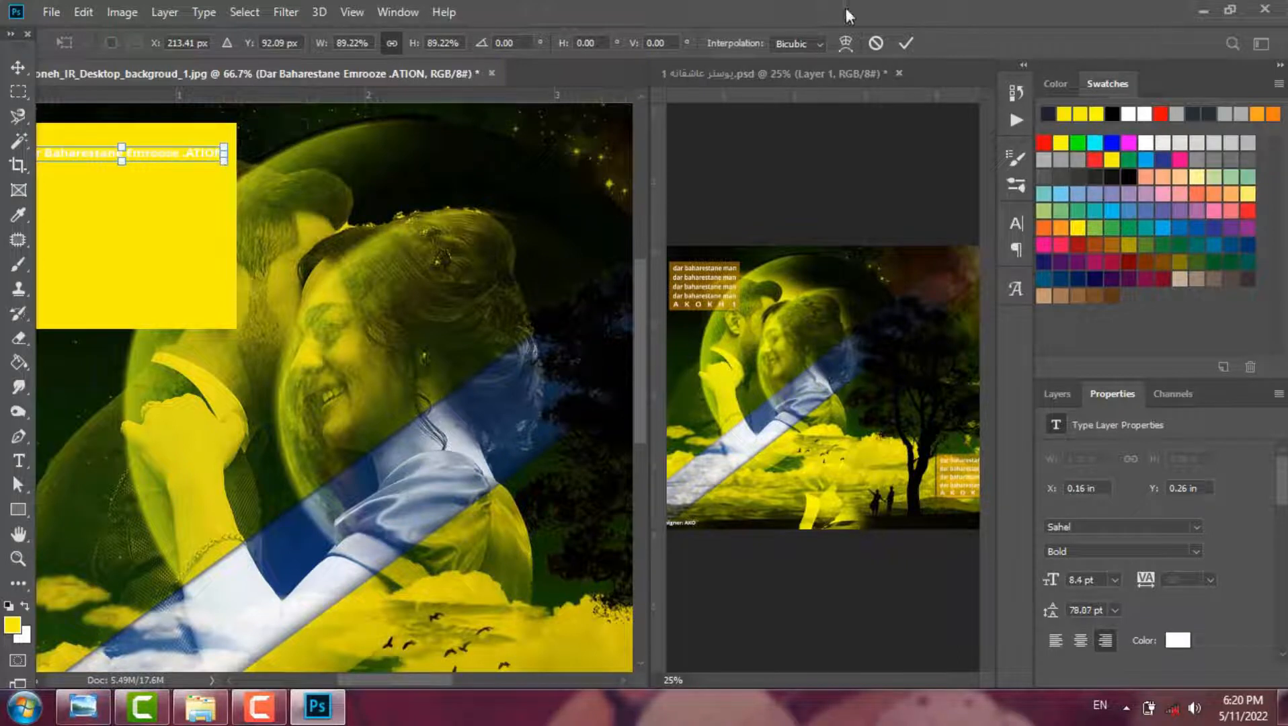
click(906, 43)
Step: Lower the yellow rectangle layer's opacity to 60%
click(200, 264)
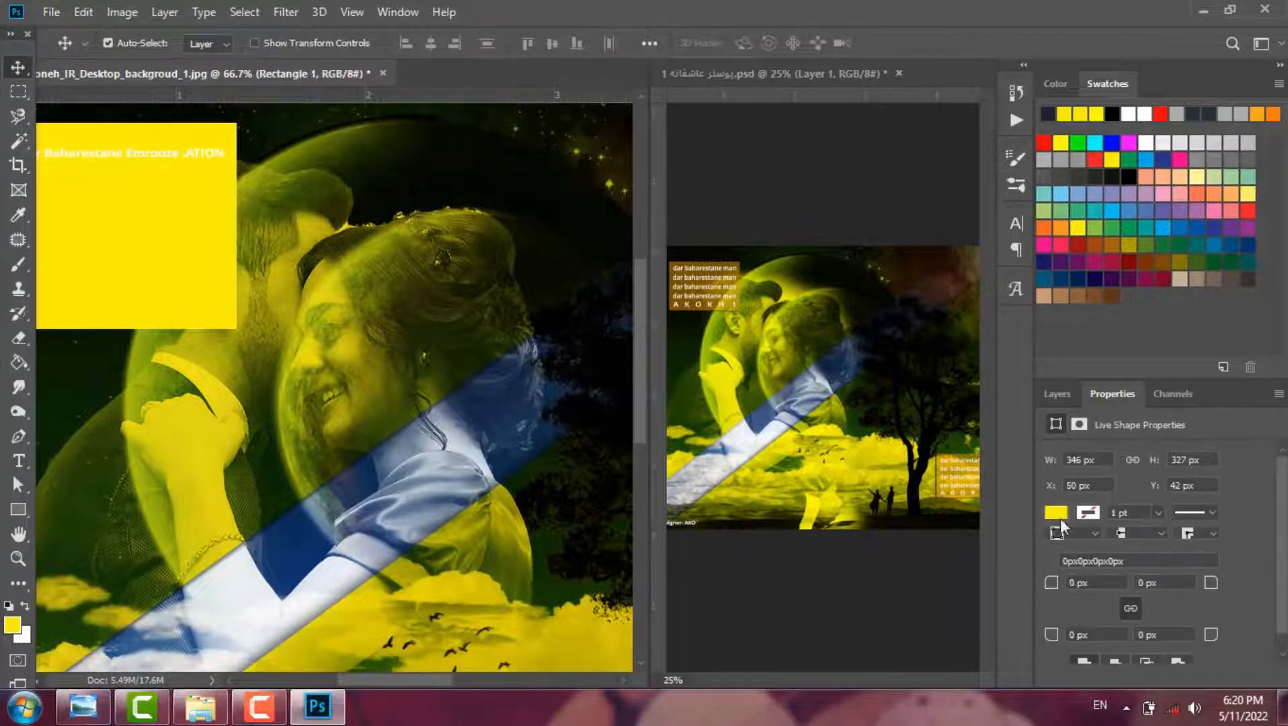
click(1057, 513)
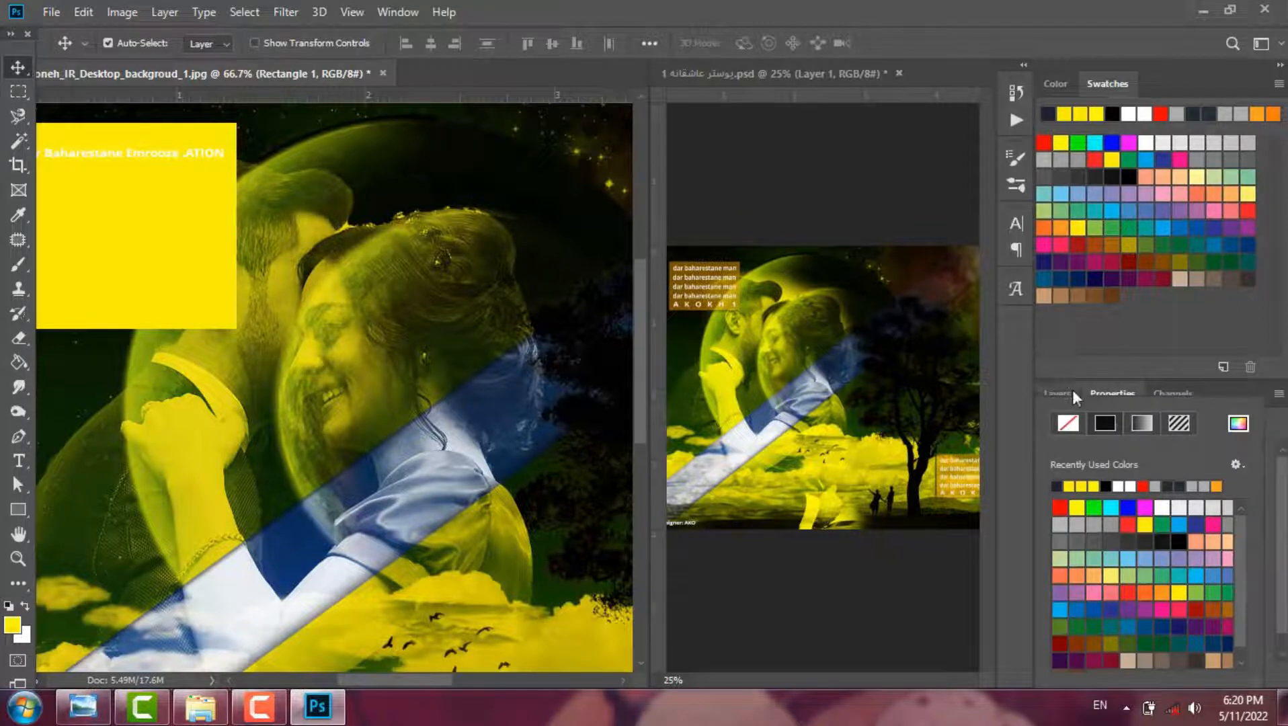
click(1073, 391)
click(1051, 529)
click(1052, 528)
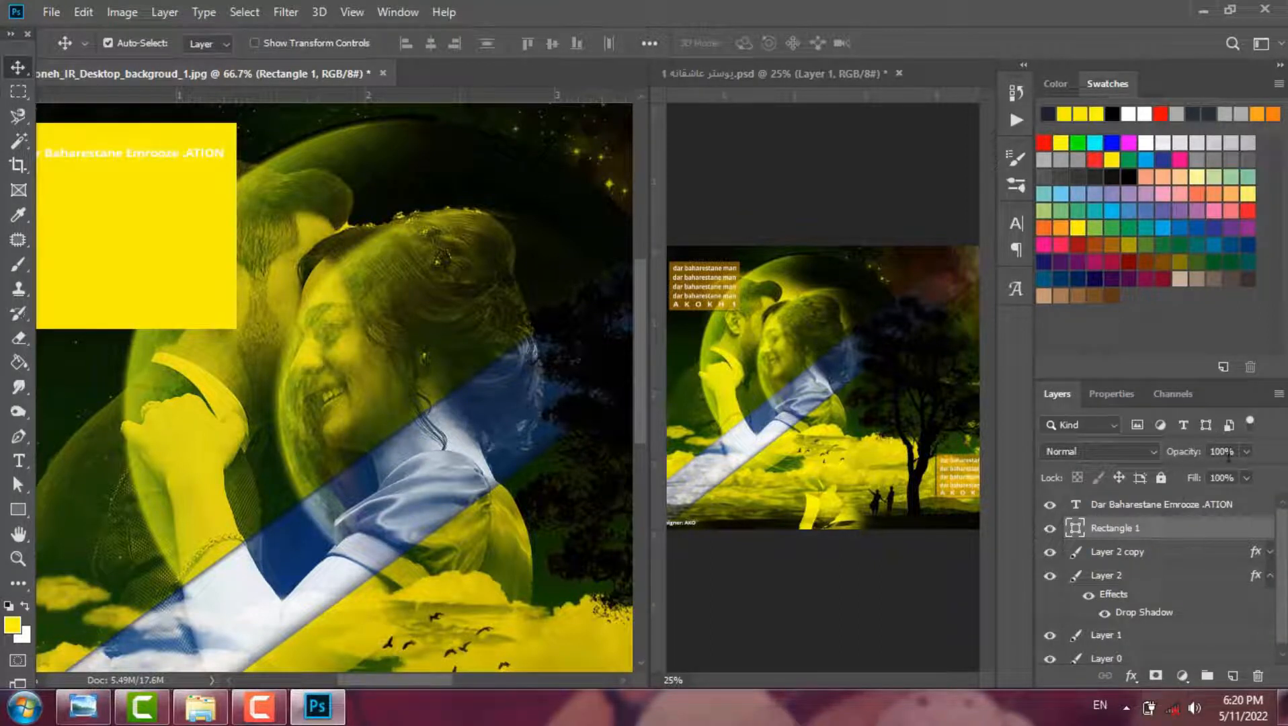
drag(1185, 460, 1152, 456)
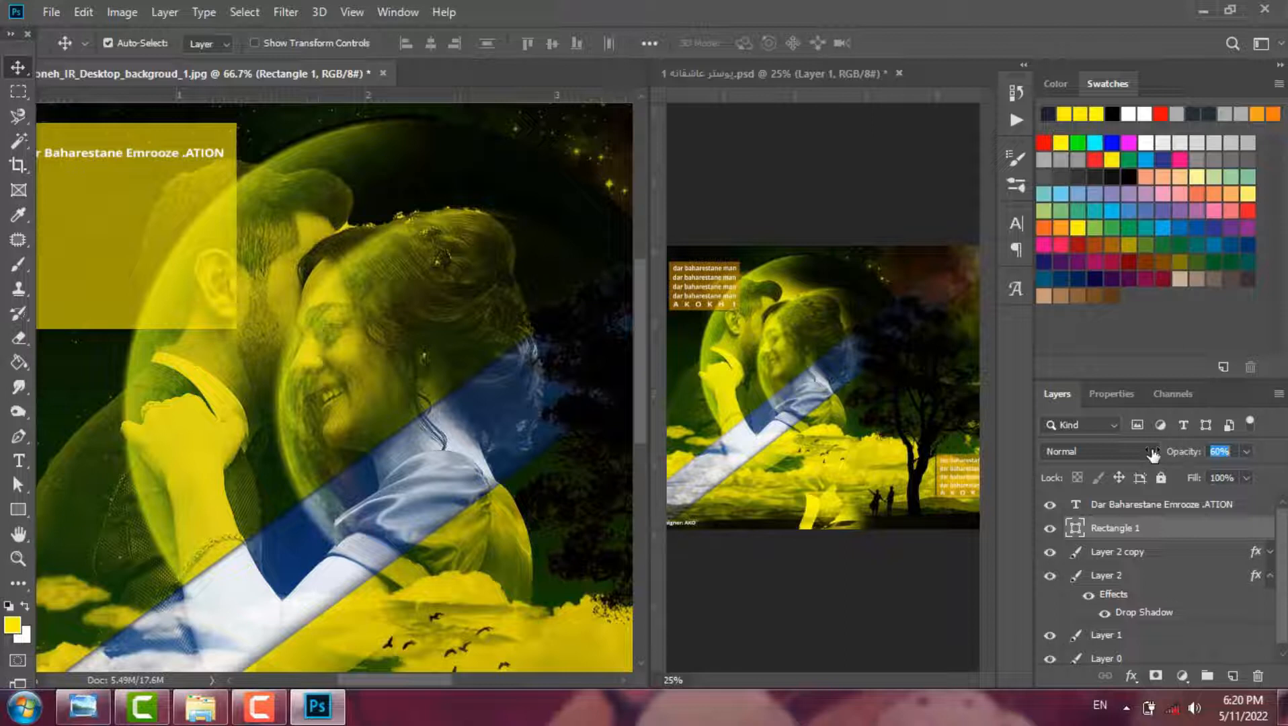
drag(1152, 455, 1153, 458)
Step: Rasterize the rectangle and fill it with orange using the Paint Bucket, then set its layer opacity to 65%
click(1256, 114)
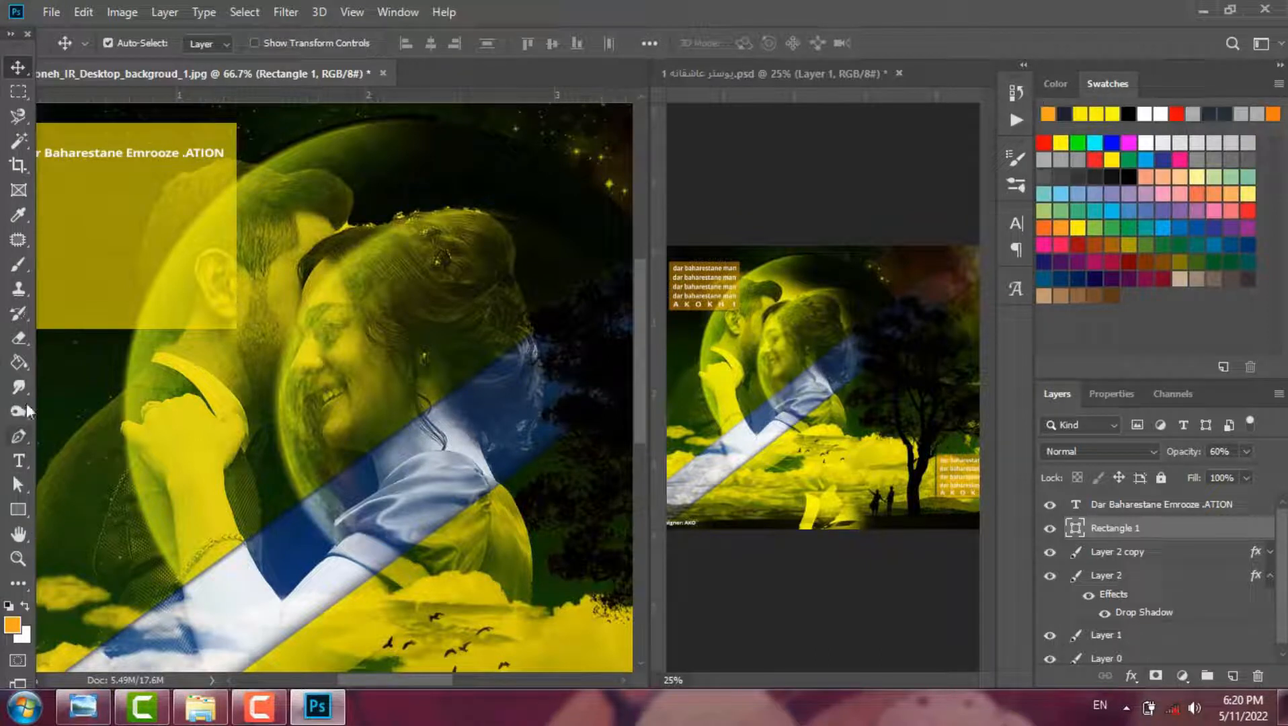
click(19, 361)
click(121, 232)
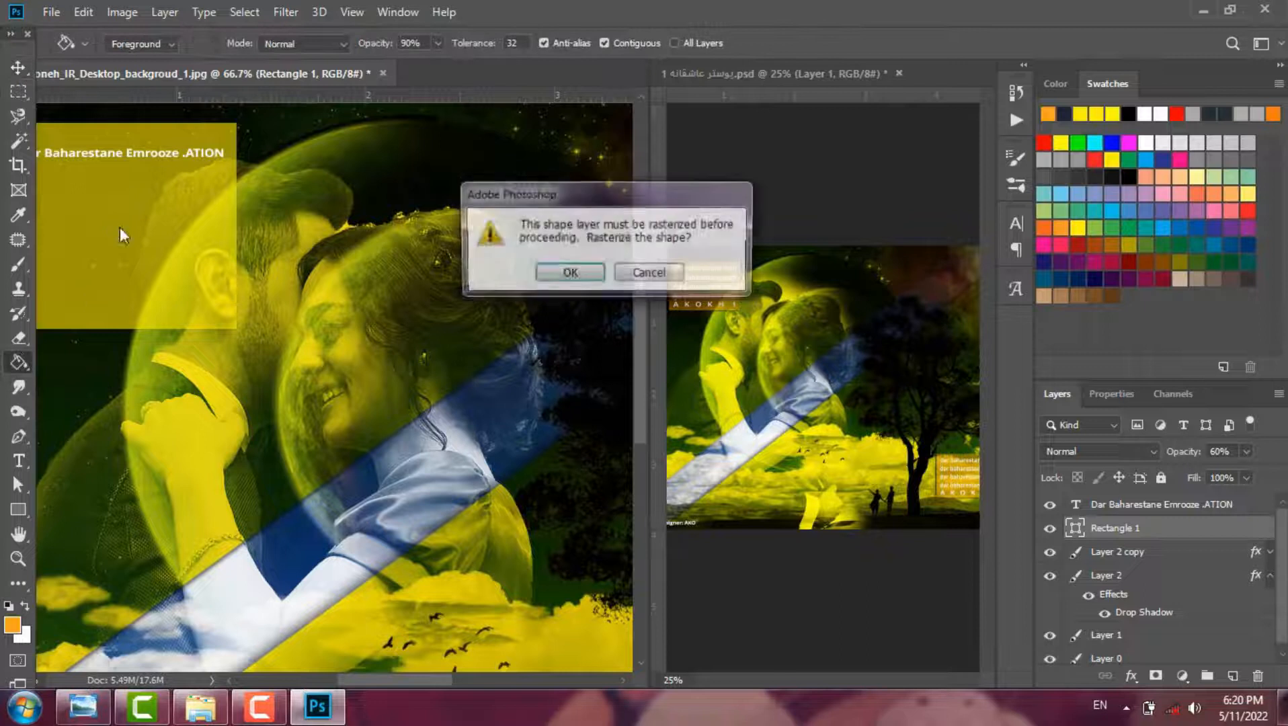
click(582, 276)
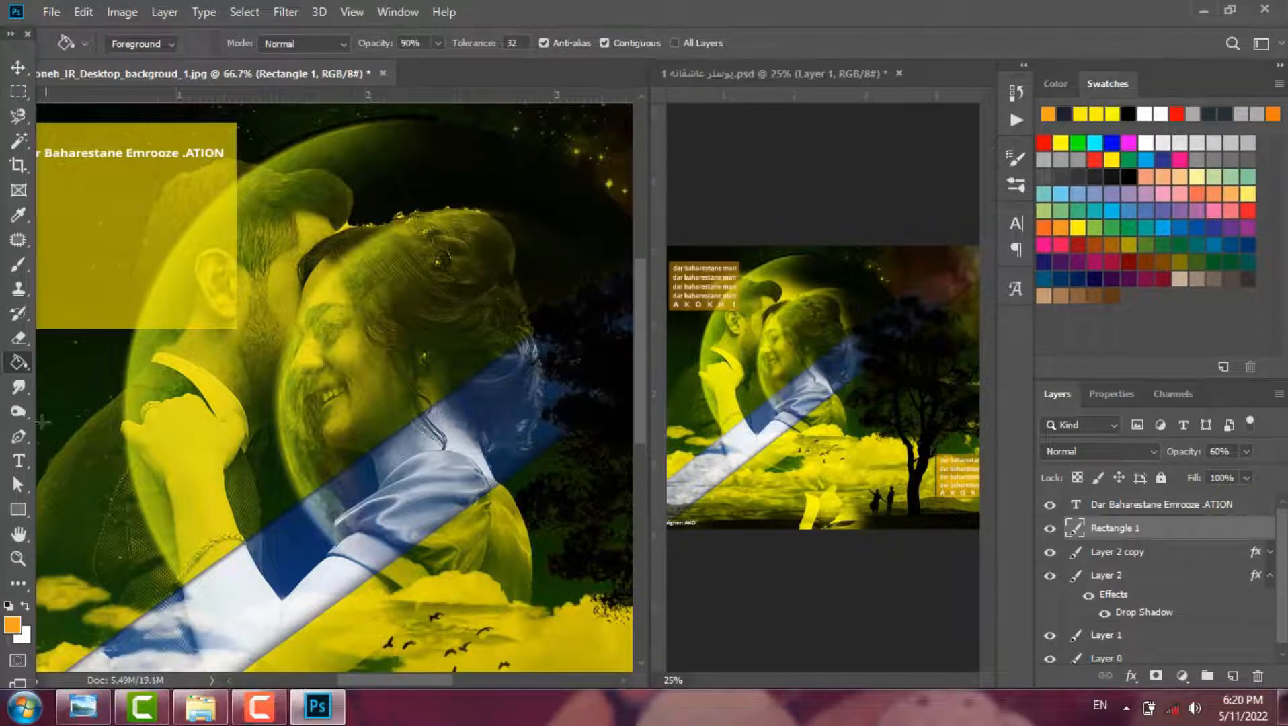
click(93, 299)
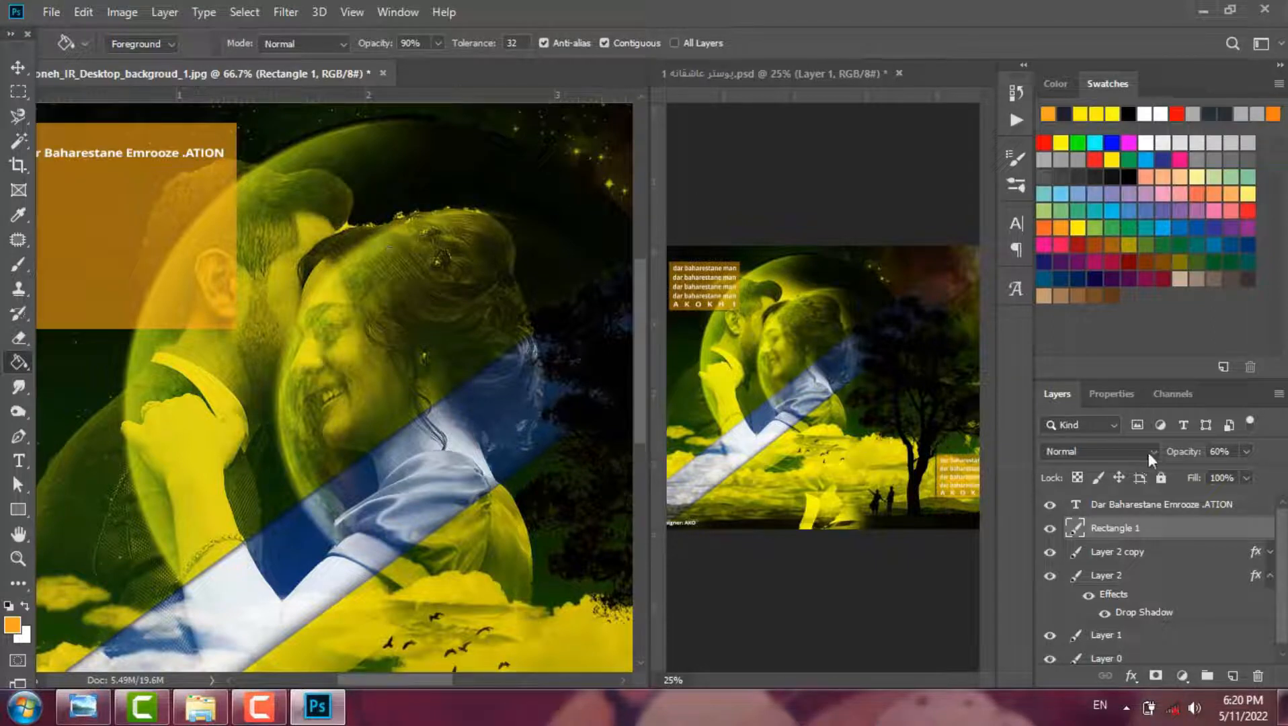
drag(1179, 457, 1183, 457)
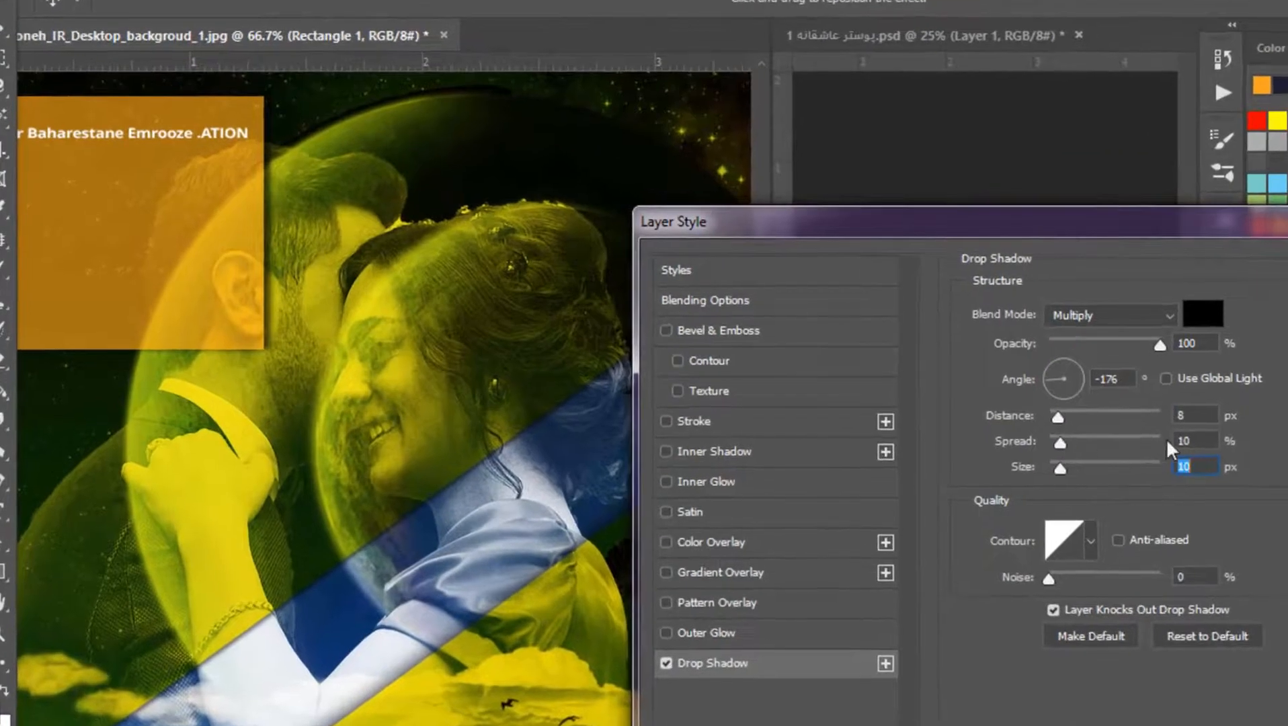
Step: Set the orange rectangle's drop shadow to 4 px distance, 7% spread and 7 px size
click(1168, 441)
text(7)
click(1172, 418)
text(4)
click(1165, 466)
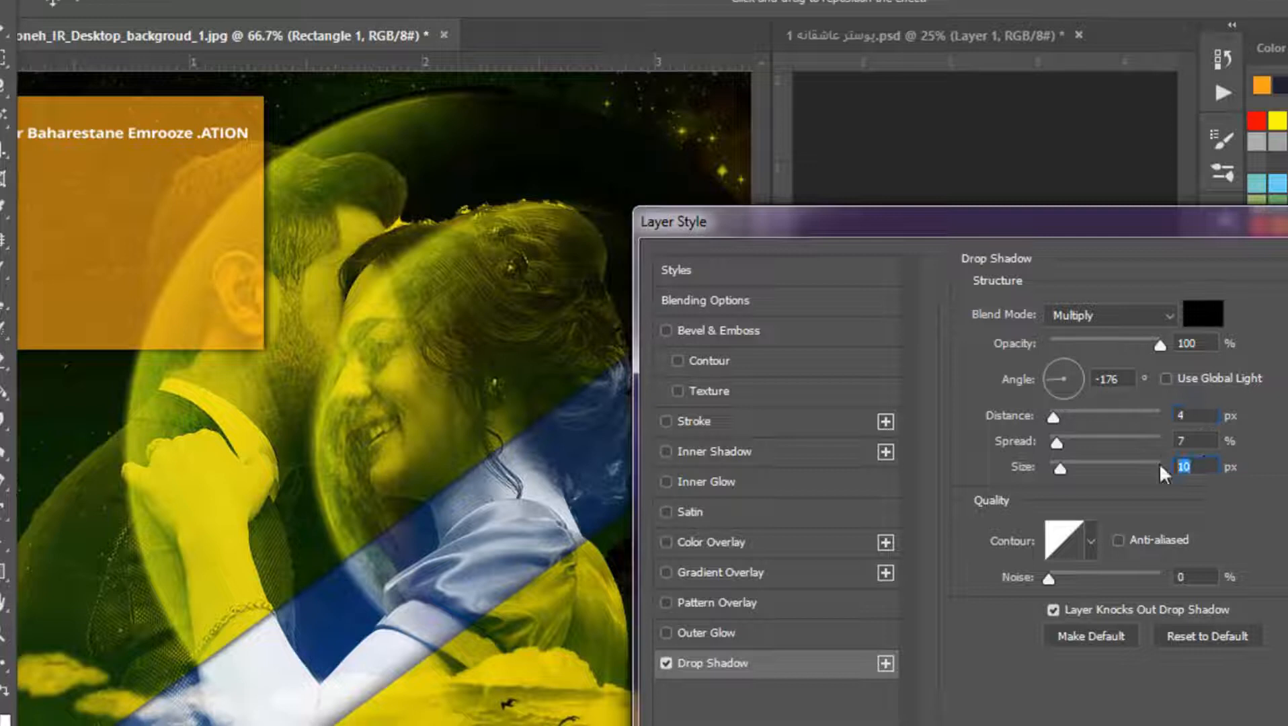
text(7)
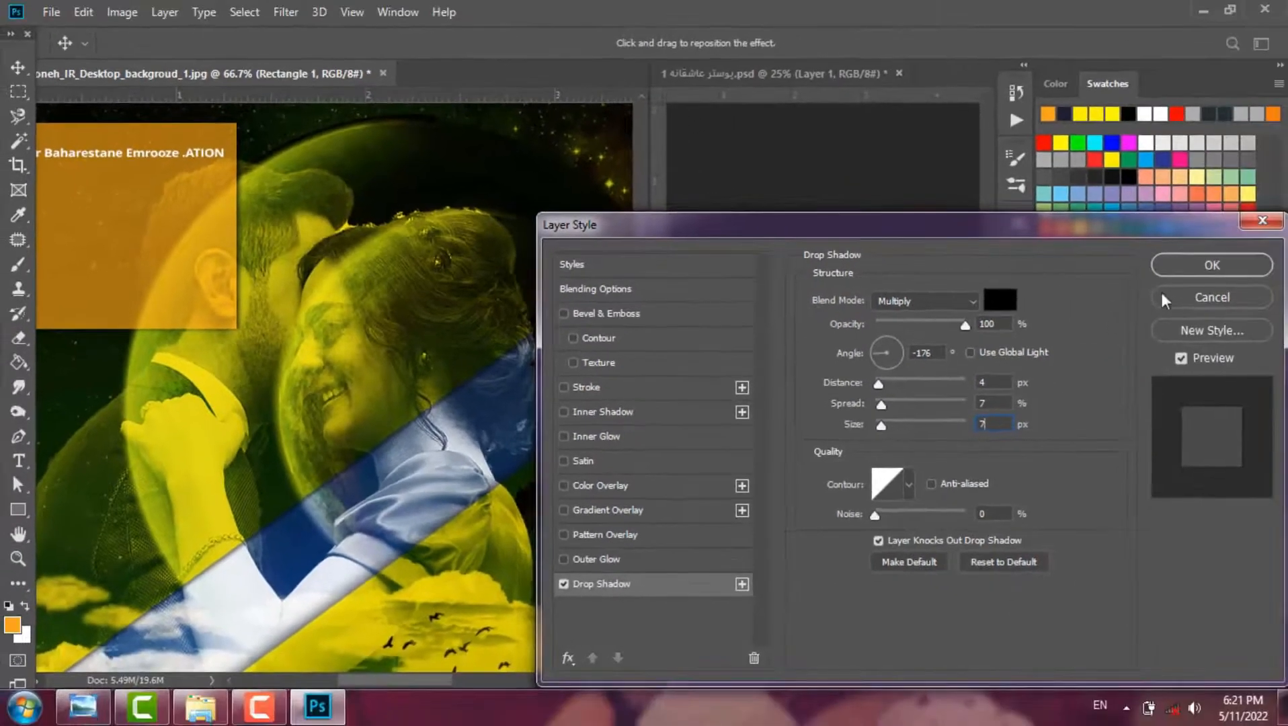
click(1191, 268)
Step: Nudge the white text line up and slightly right so it sits centred along the top edge of the orange rectangle
drag(439, 684, 412, 679)
click(18, 67)
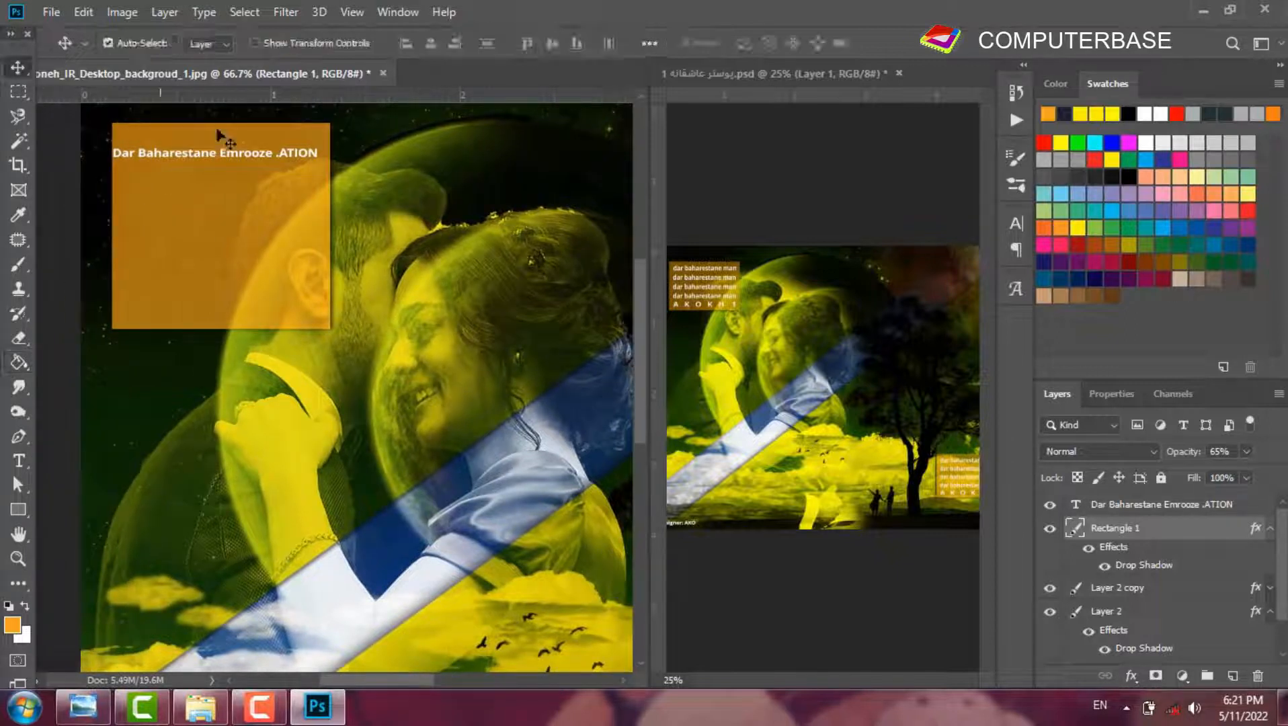
click(230, 152)
key(Up)
key(Up)
key(Up)
key(Up)
key(Up)
key(Up)
key(Up)
key(Up)
key(Up)
key(Up)
key(Up)
key(Up)
key(Up)
key(Up)
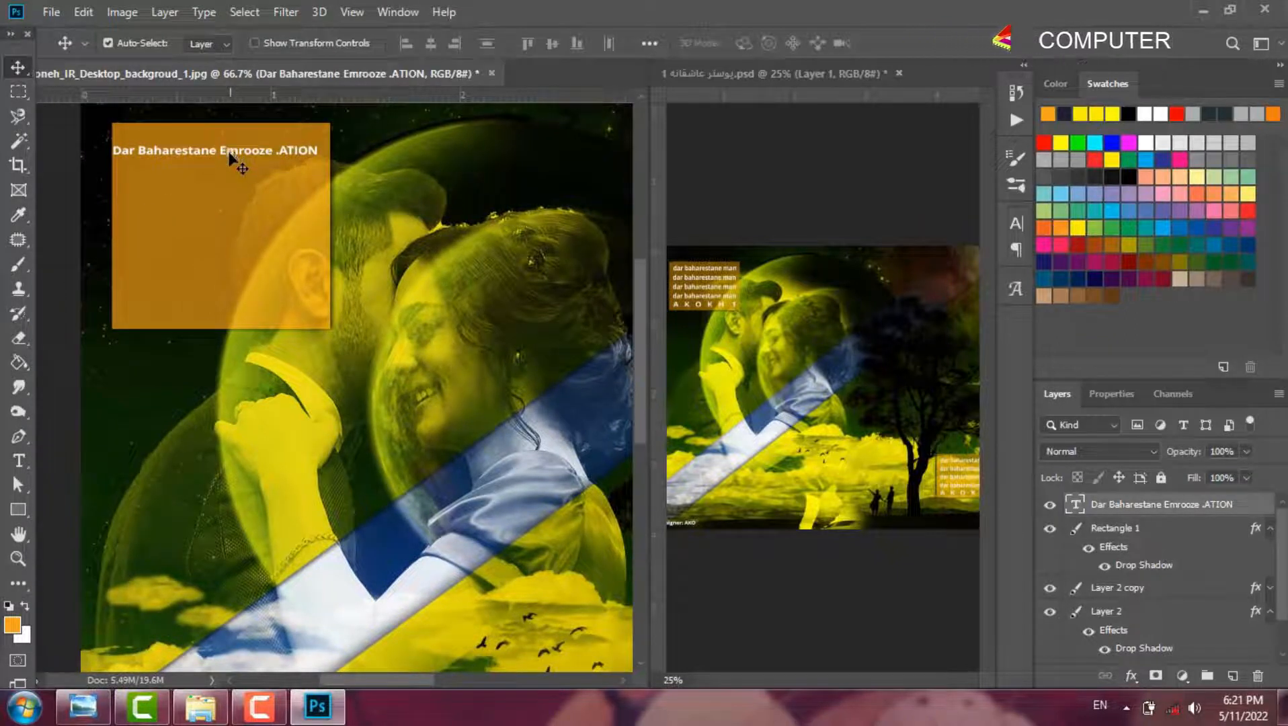
key(Up)
key(Up)
key(Up)
key(Up)
key(Up)
key(Up)
key(Up)
key(Up)
key(Up)
key(Up)
key(Right)
key(Right)
key(Right)
key(Right)
key(Right)
key(Right)
key(Right)
key(Right)
key(Right)
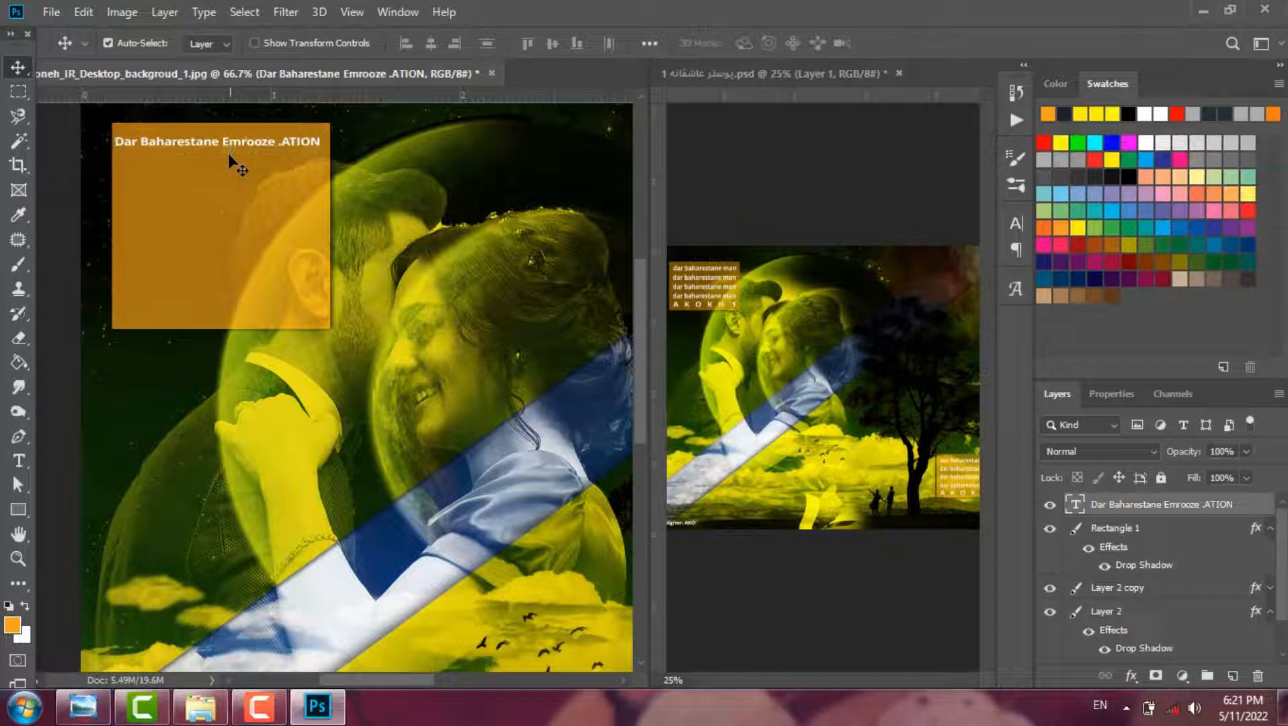
key(Right)
key(Right)
key(Right)
key(Up)
key(Up)
key(Up)
key(Up)
key(Up)
key(Up)
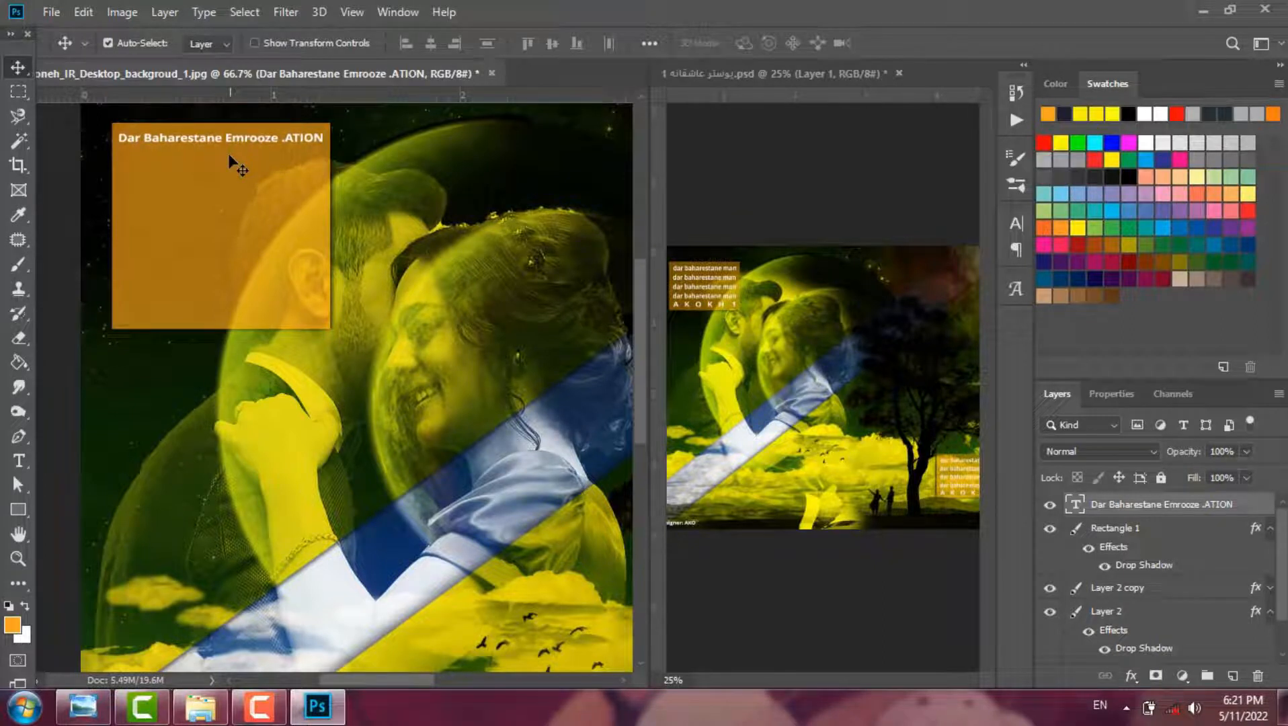
Step: Duplicate the white text line downward to build six evenly stacked lines inside the orange rectangle
drag(186, 138, 186, 154)
alt+drag(186, 158, 185, 169)
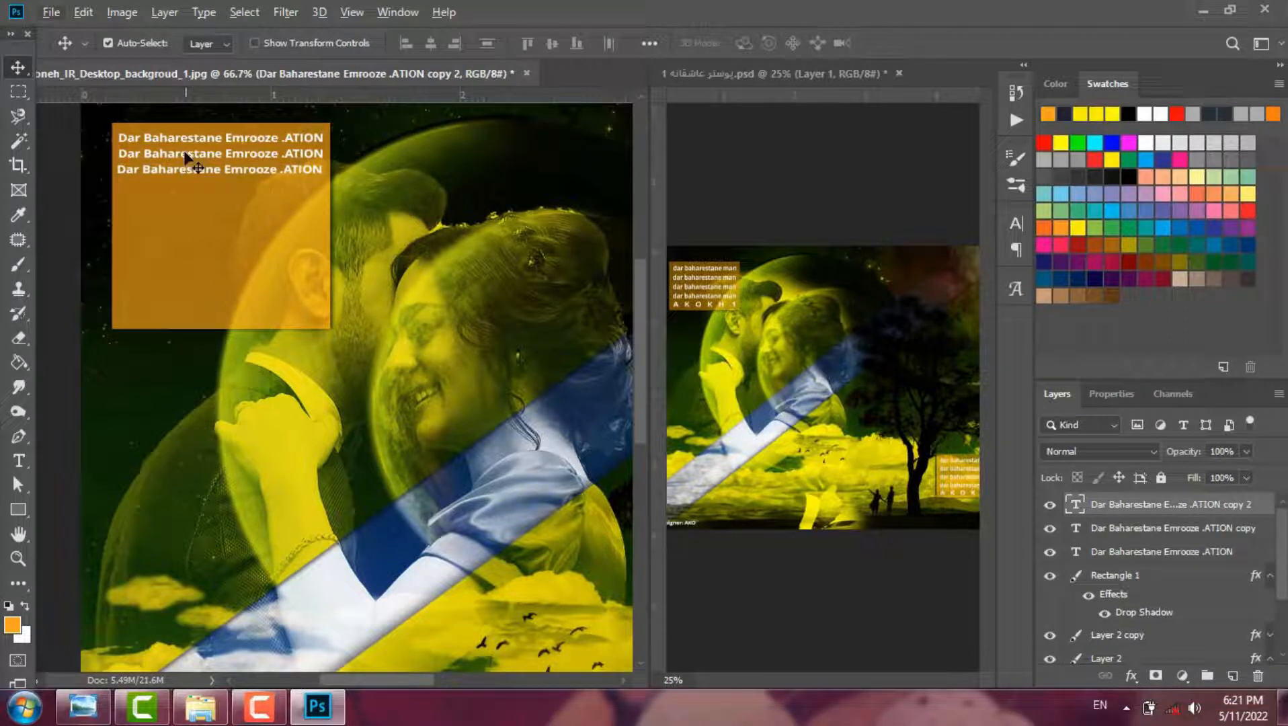
shift+click(1120, 552)
alt+drag(226, 202, 246, 272)
key(shift+Down)
key(shift+Down)
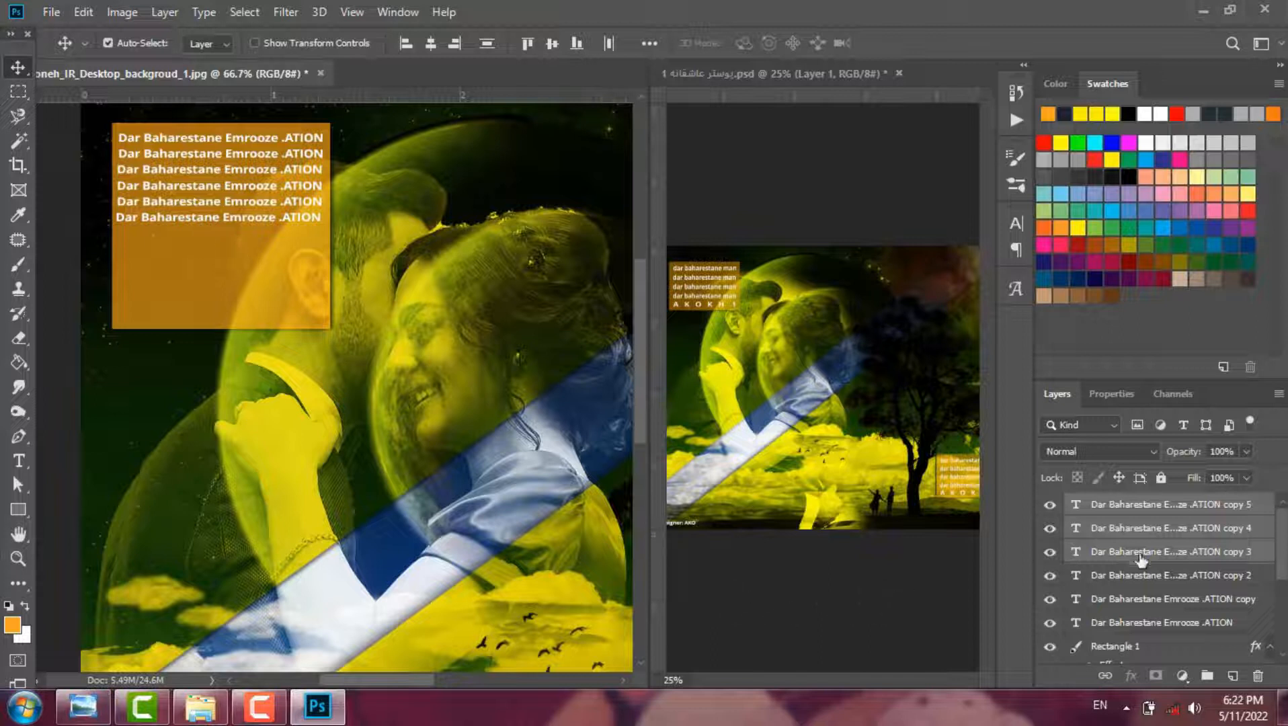
Step: Duplicate three of the white text lines below the existing six and nudge the copies down inside the orange rectangle
drag(227, 219, 228, 265)
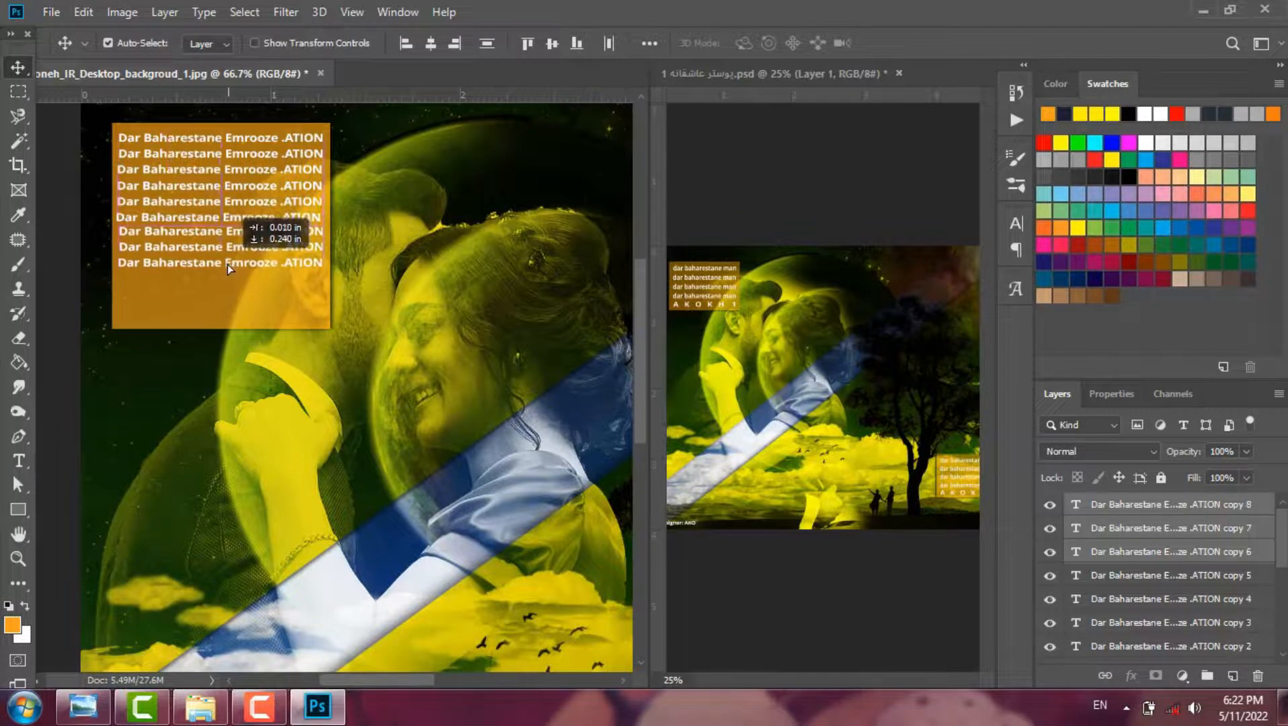
key(Down)
key(Down)
key(Down)
key(Down)
key(Down)
key(Down)
key(Down)
key(Down)
key(Down)
key(Down)
key(Down)
key(Down)
key(Down)
key(Down)
key(Down)
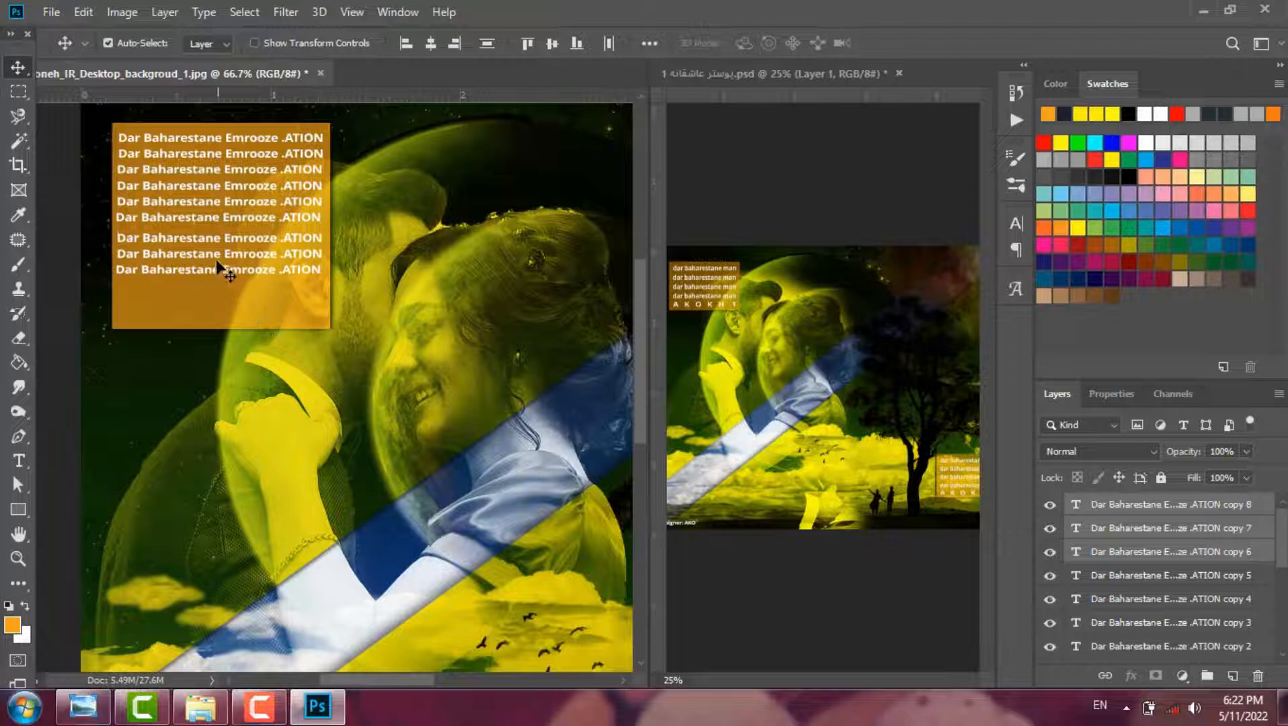
Step: Nudge the text lines beneath the first one down so that all the lines are evenly spaced in the orange rectangle
click(1119, 511)
click(231, 158)
key(Down)
key(Down)
key(Down)
key(Down)
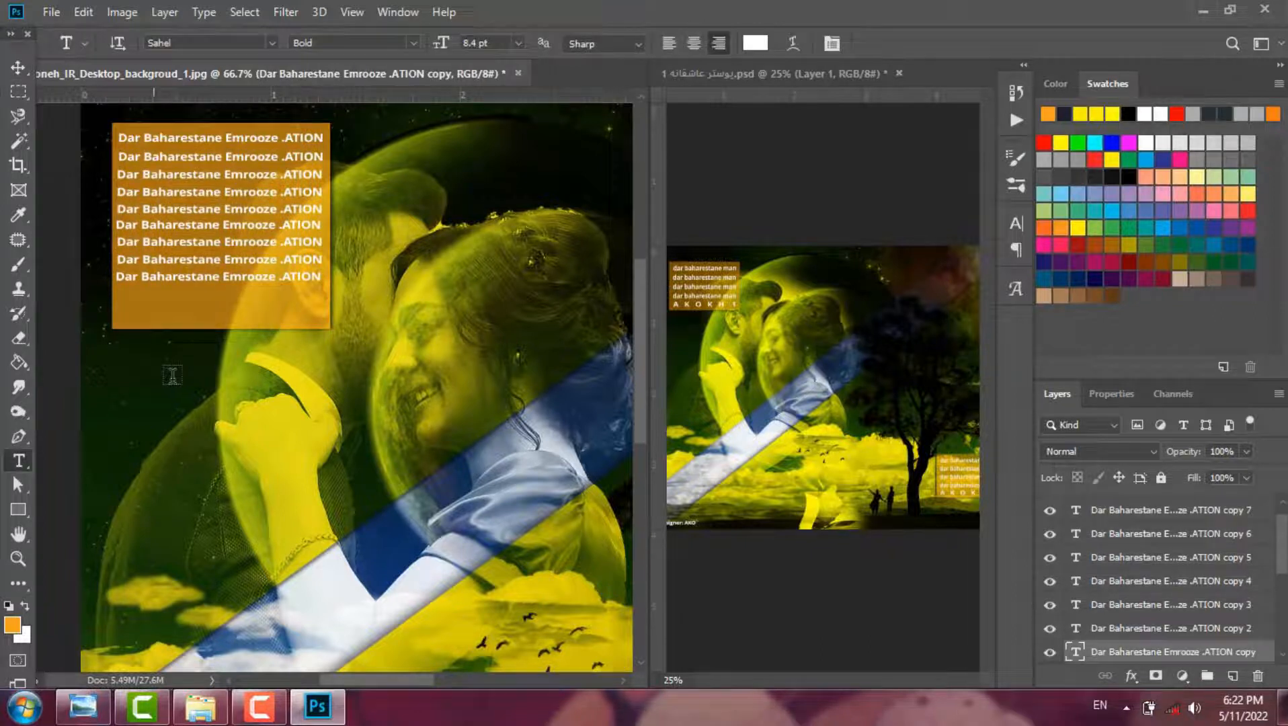
Step: Add a white text line reading A K O K H, letters widely spaced, across the orange rectangle's bottom edge
click(172, 375)
text(A K OKH)
drag(175, 377, 180, 317)
click(137, 315)
click(152, 316)
drag(292, 341, 317, 346)
click(275, 319)
Step: Set the A K O K H line to 12.42 pt, 72% vertical and 53% horizontal scale, and fit it inside the orange rectangle's bottom edge
click(1015, 222)
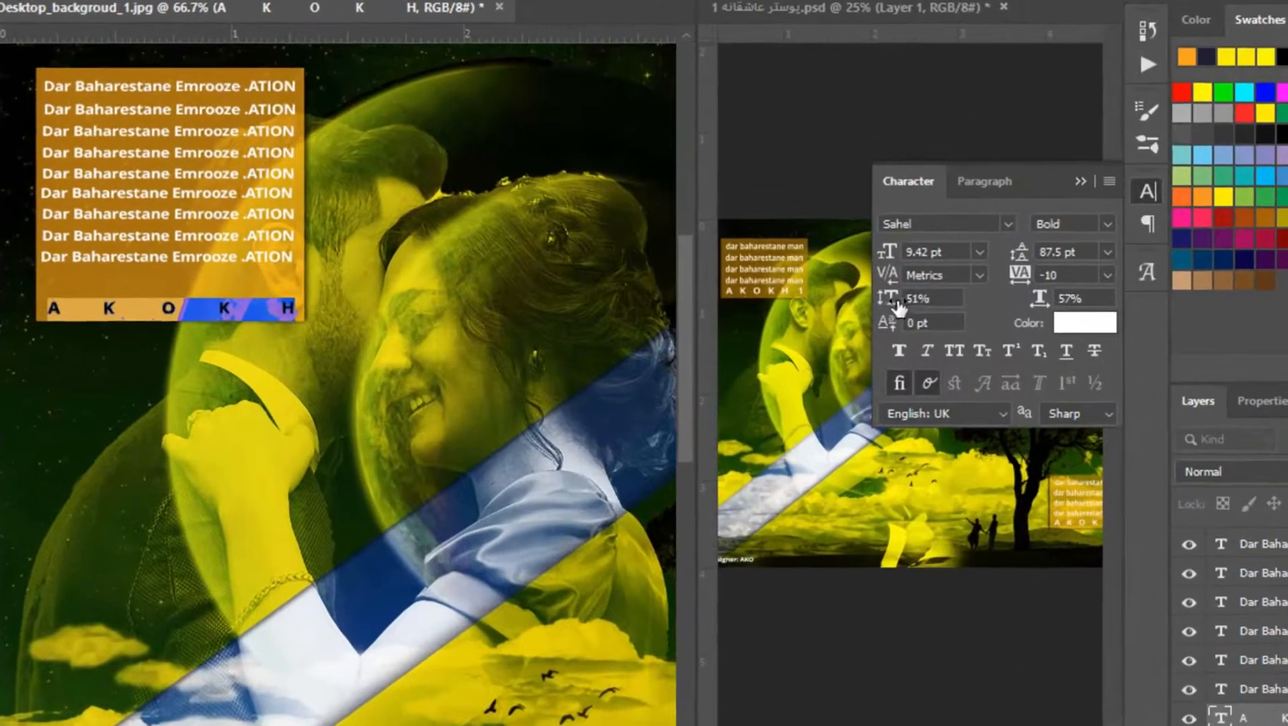
drag(810, 313, 825, 312)
drag(913, 299, 924, 299)
drag(1045, 305, 1038, 305)
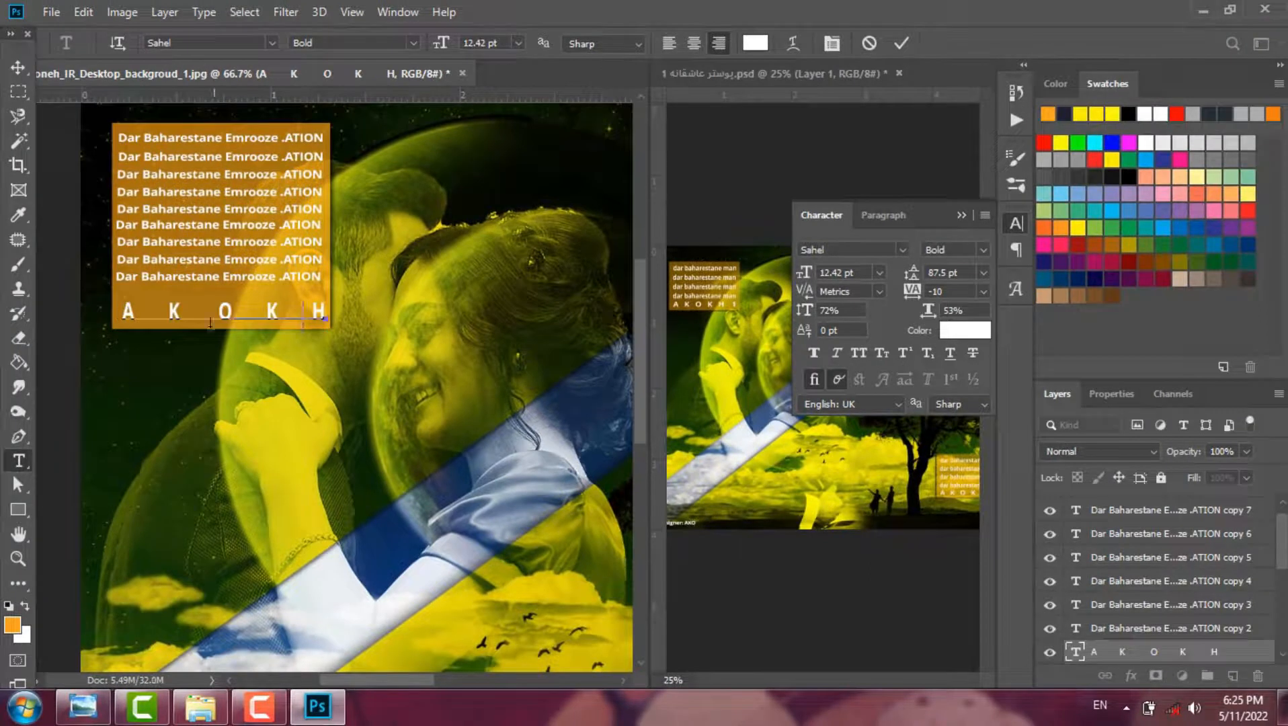
drag(142, 351, 138, 352)
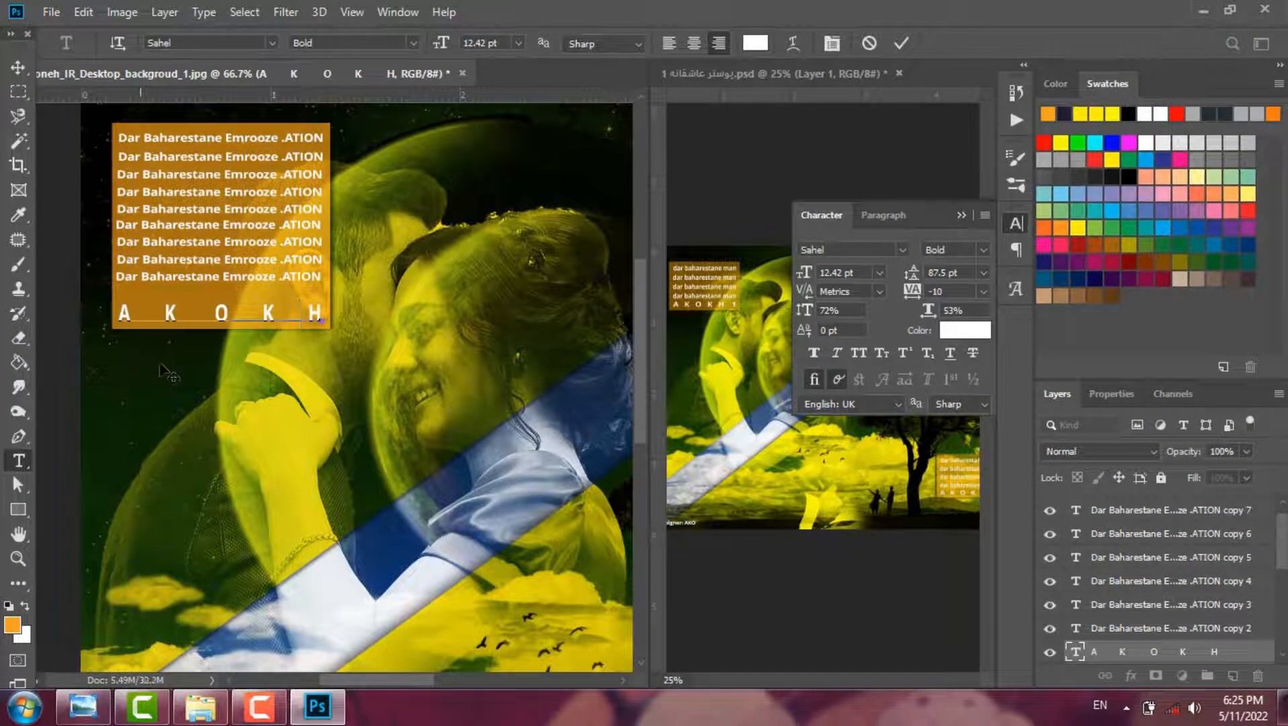
click(211, 313)
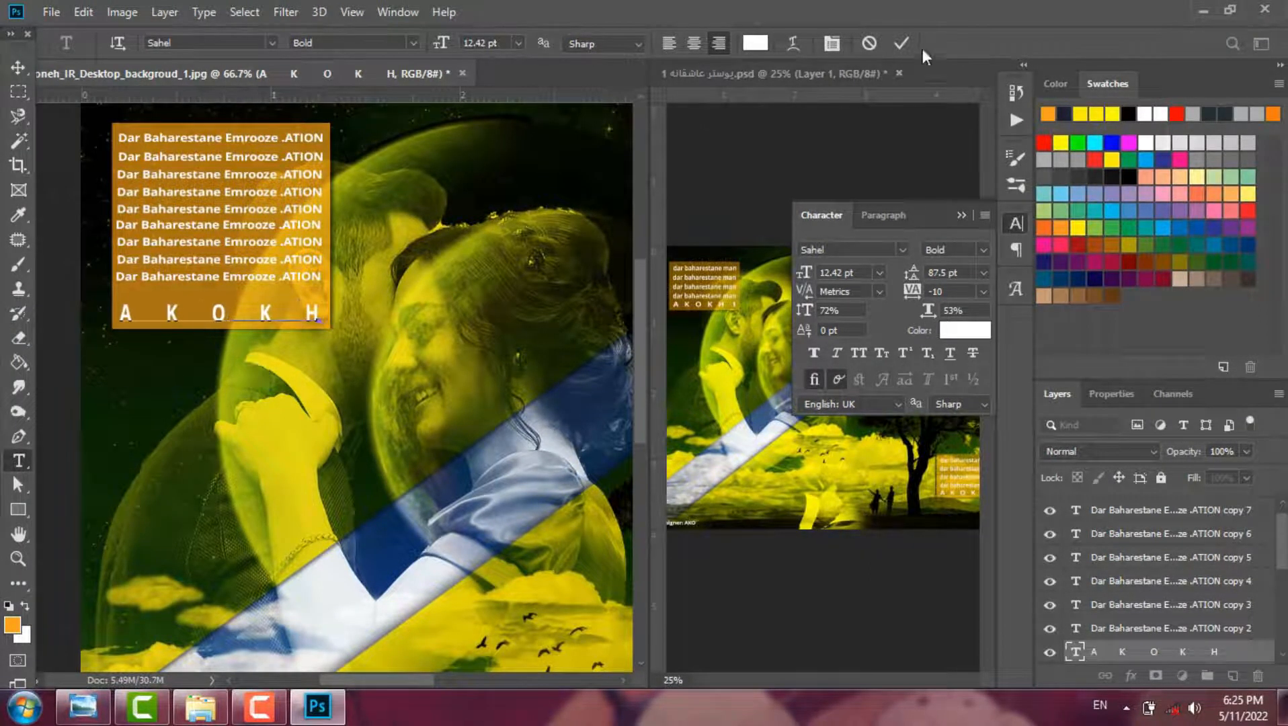
click(902, 43)
key(v)
click(961, 216)
click(485, 537)
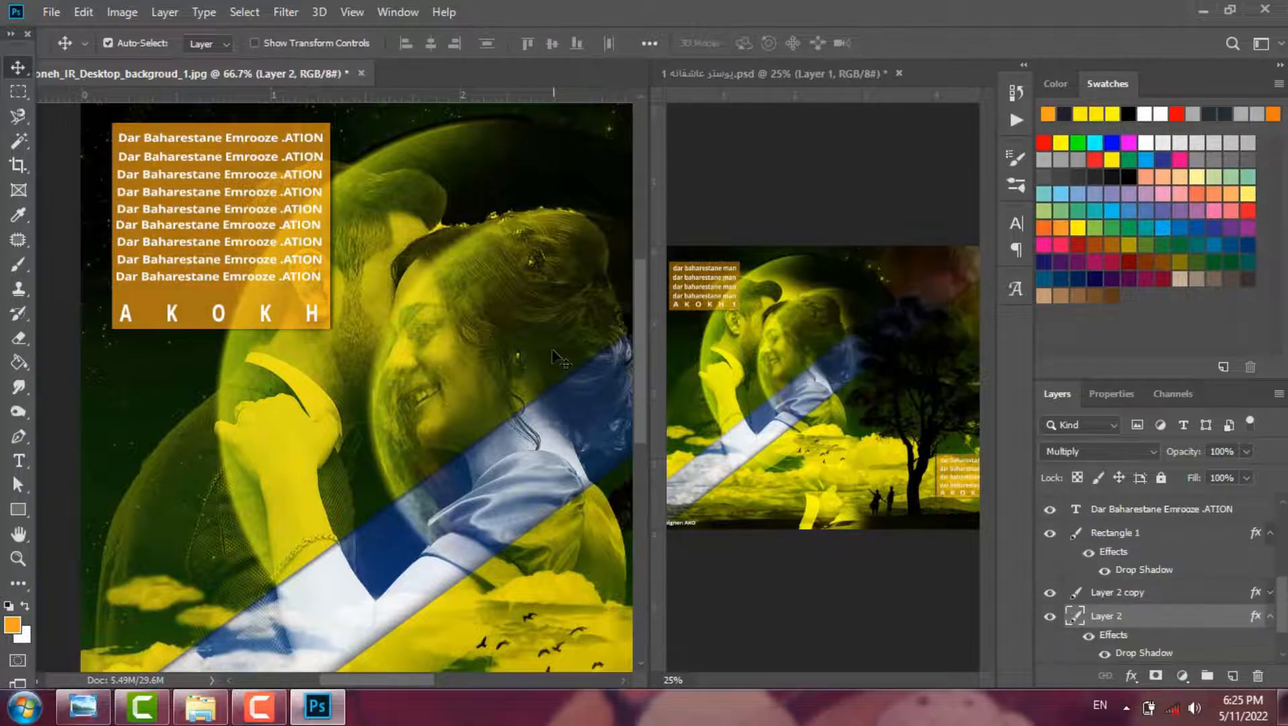
Step: Collapse the effects lists of Rectangle 1 and Layer 2 in the layer stack
key(ctrl+minus)
drag(427, 680, 467, 683)
key(ctrl+minus)
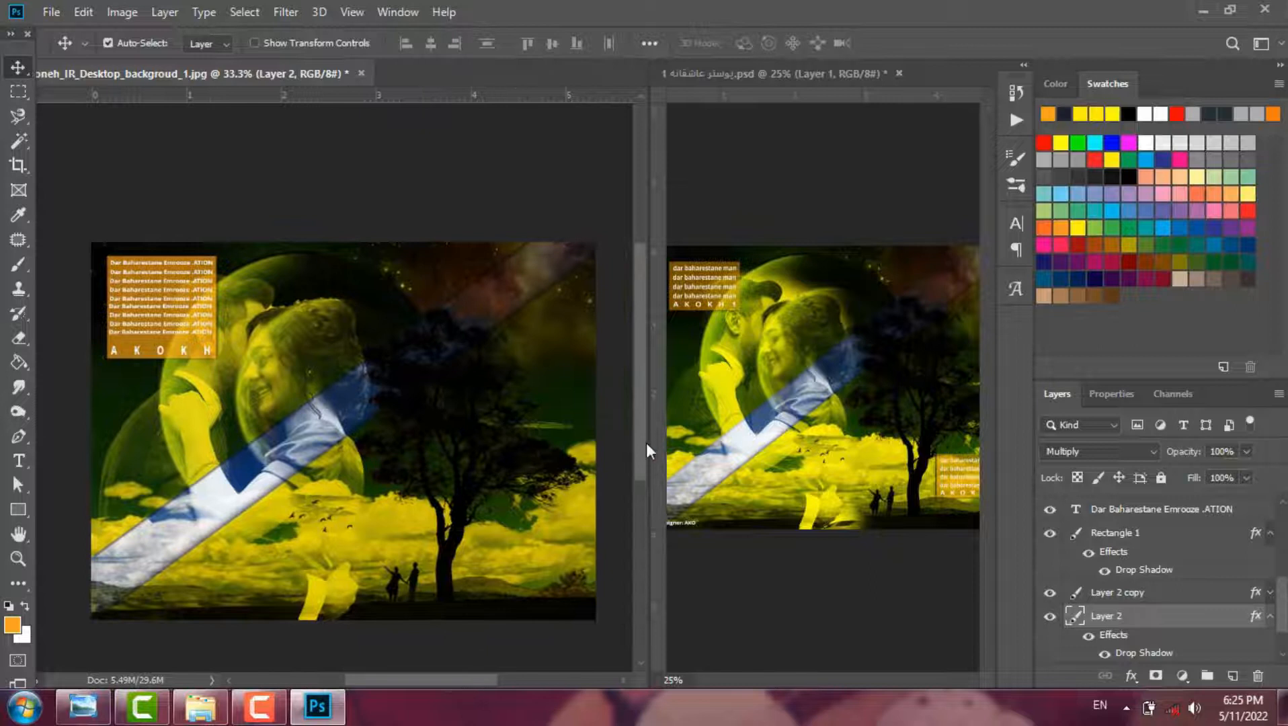
drag(642, 443, 642, 460)
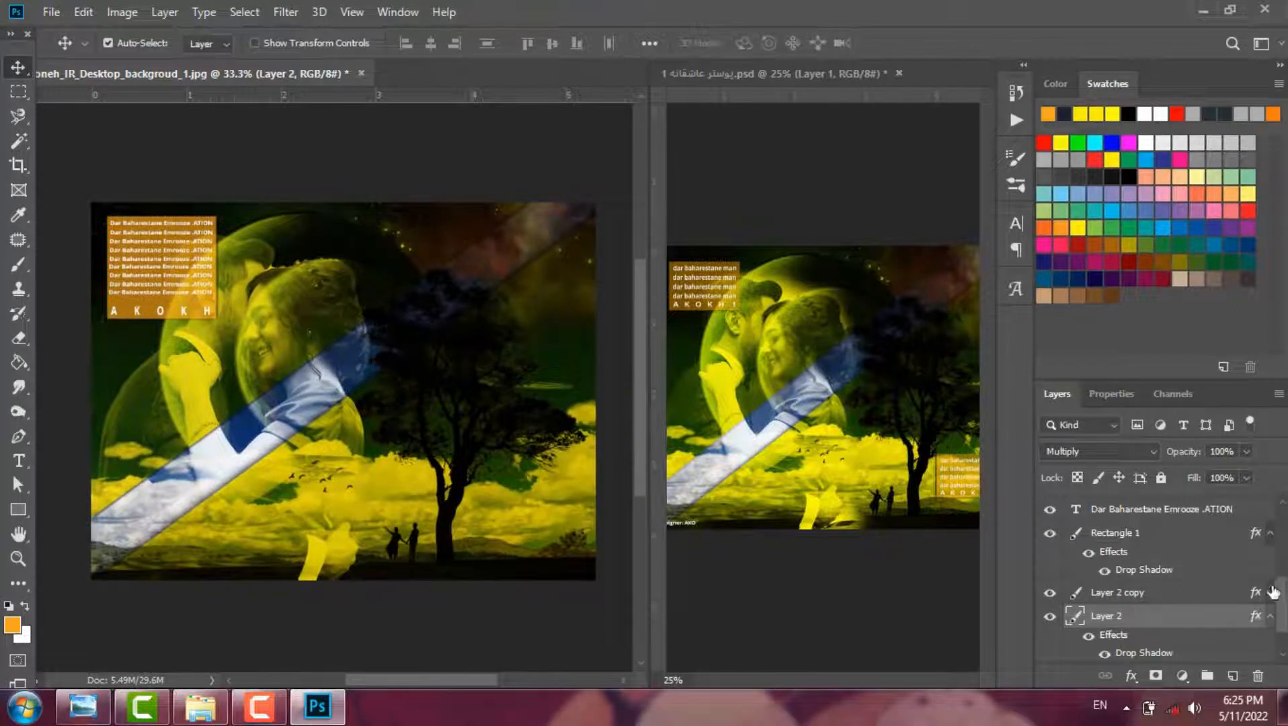
click(1271, 534)
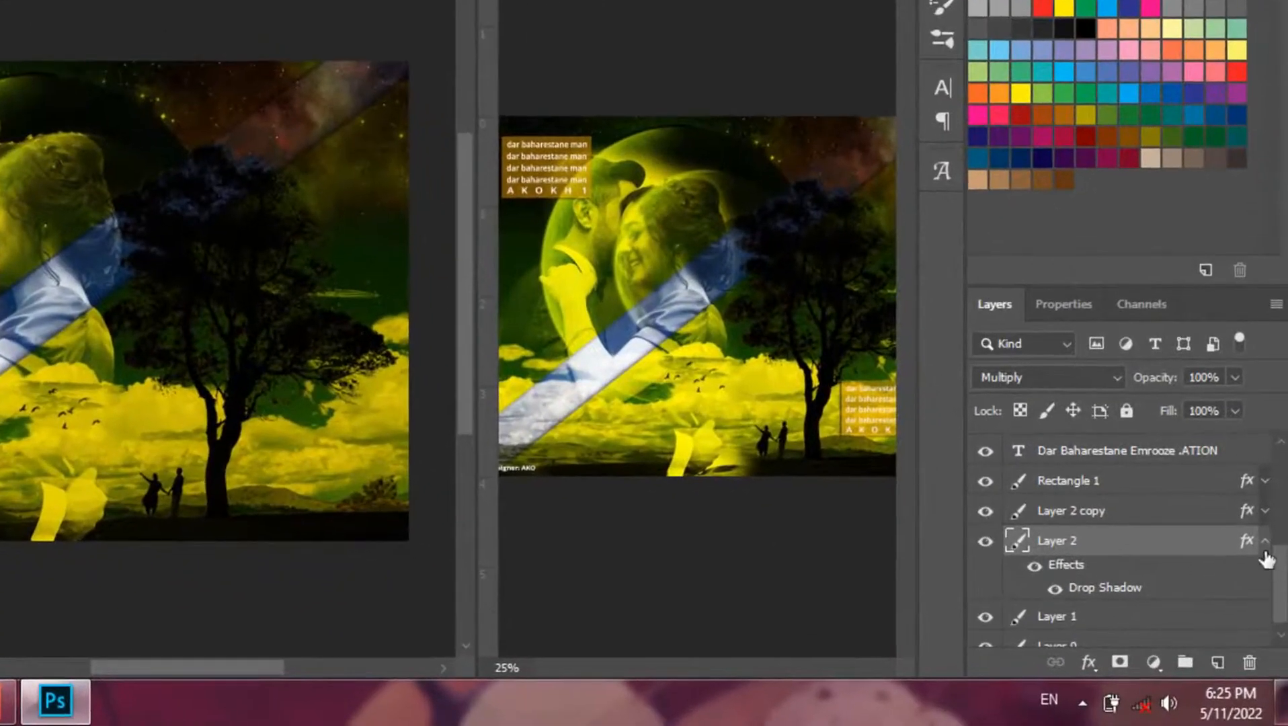
click(1266, 542)
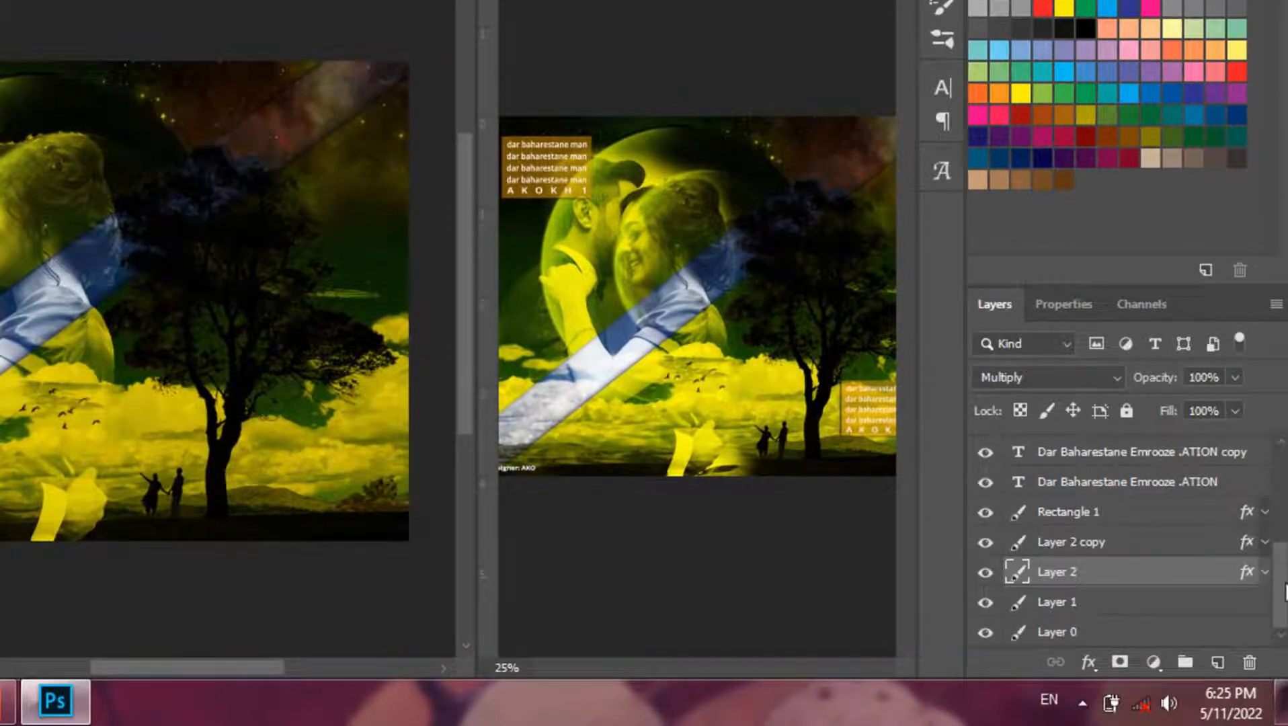
Step: Toggle the visibility of Layer 2 copy and Rectangle 1 to identify which layer holds the orange rectangle
click(1069, 454)
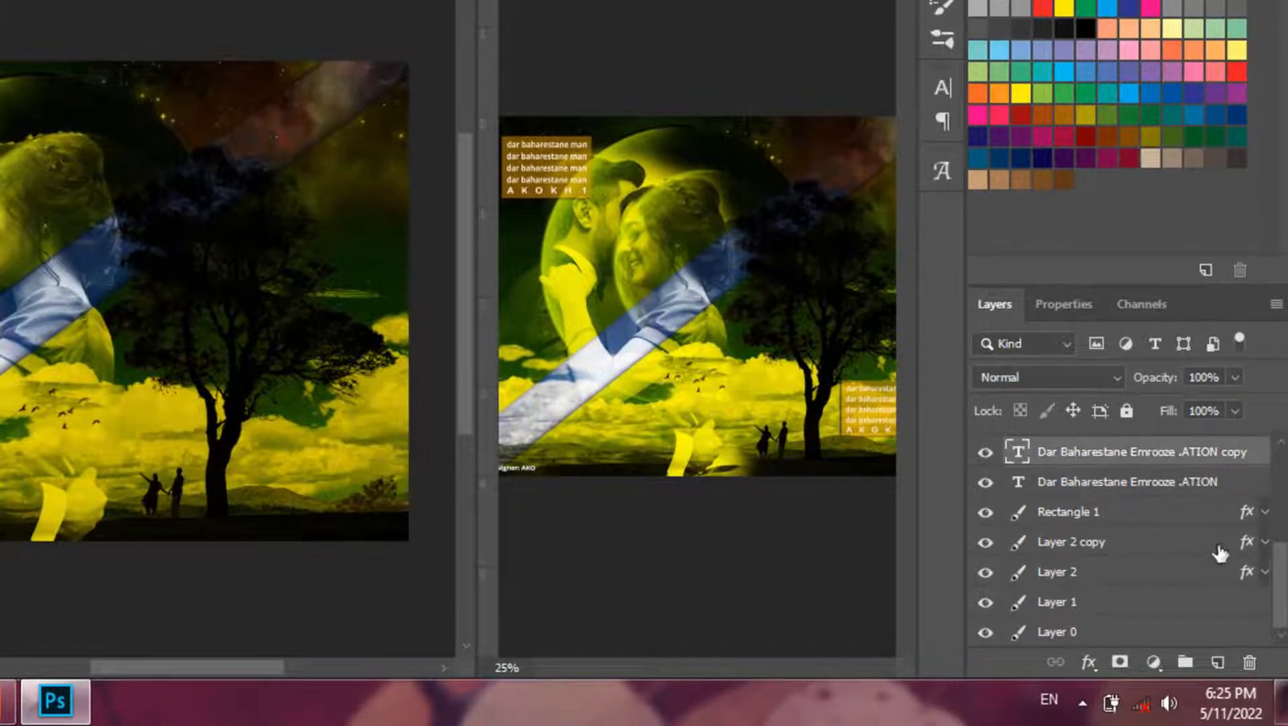
drag(1286, 589, 1283, 563)
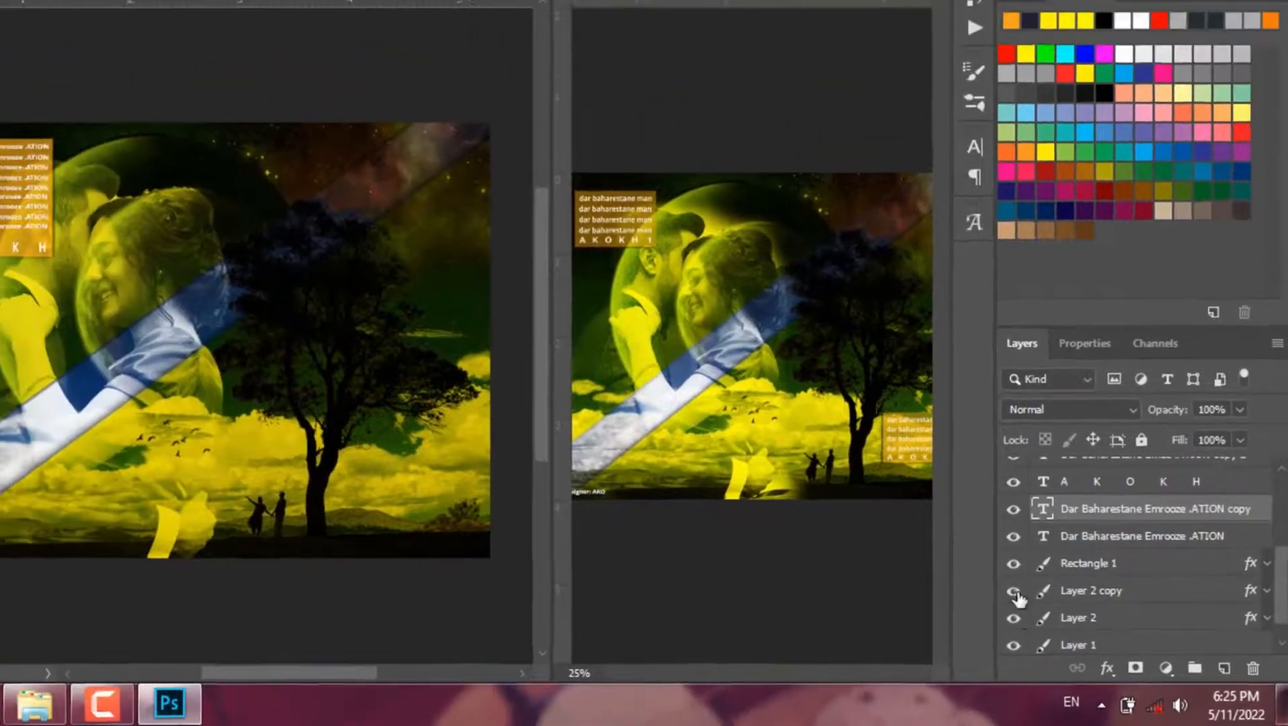
click(986, 577)
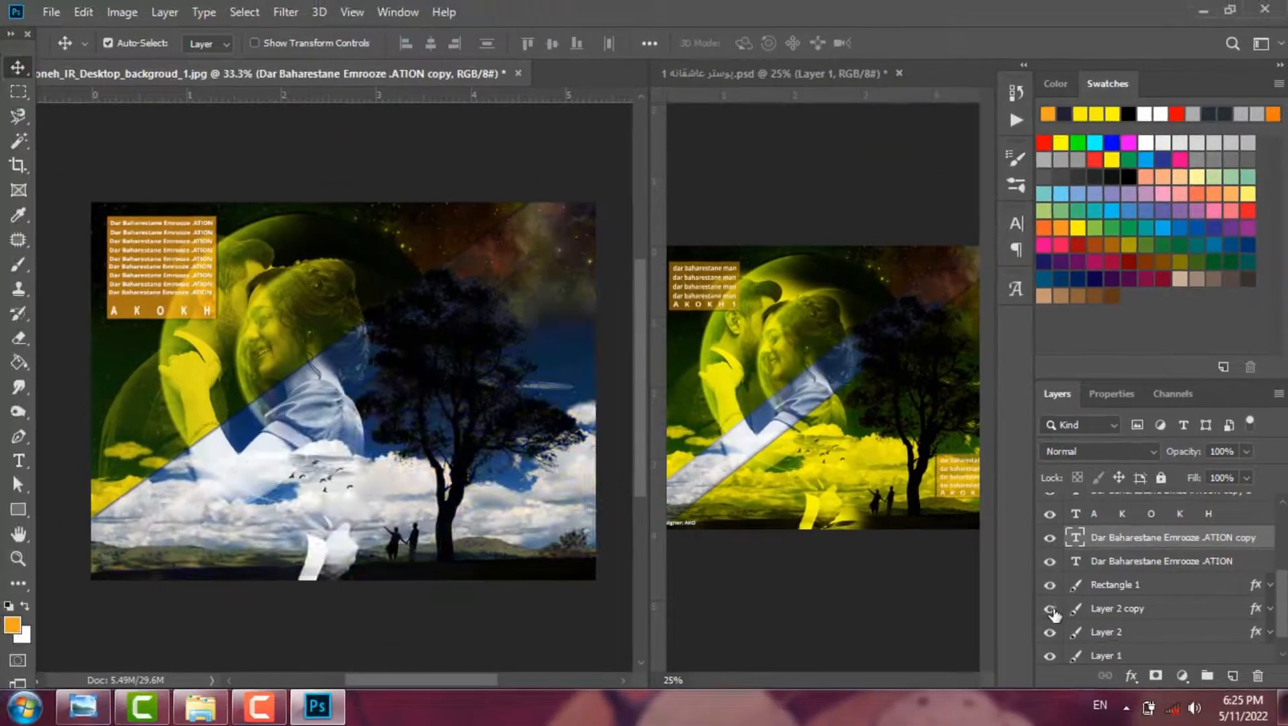
click(1051, 608)
click(1059, 584)
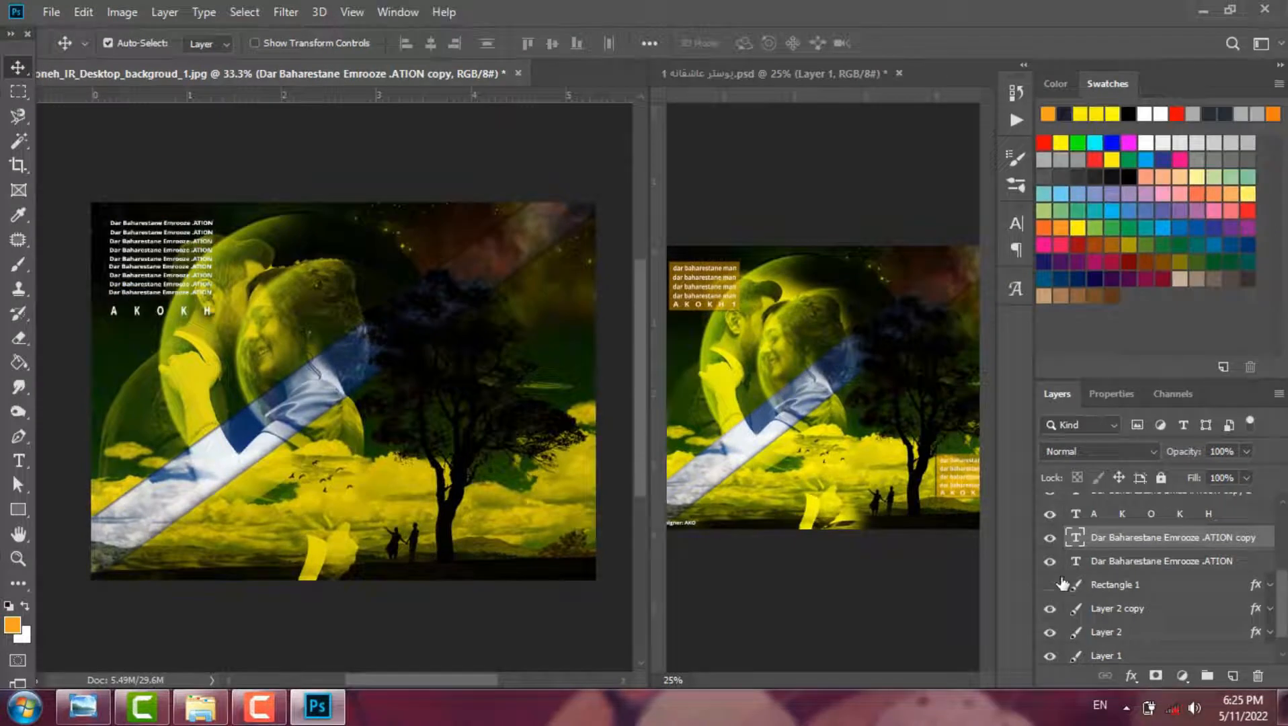
Step: Select Rectangle 1 together with all text layers above it and duplicate the orange text box into the poster's lower-right corner
click(1098, 585)
scroll(1282, 561, up, 3)
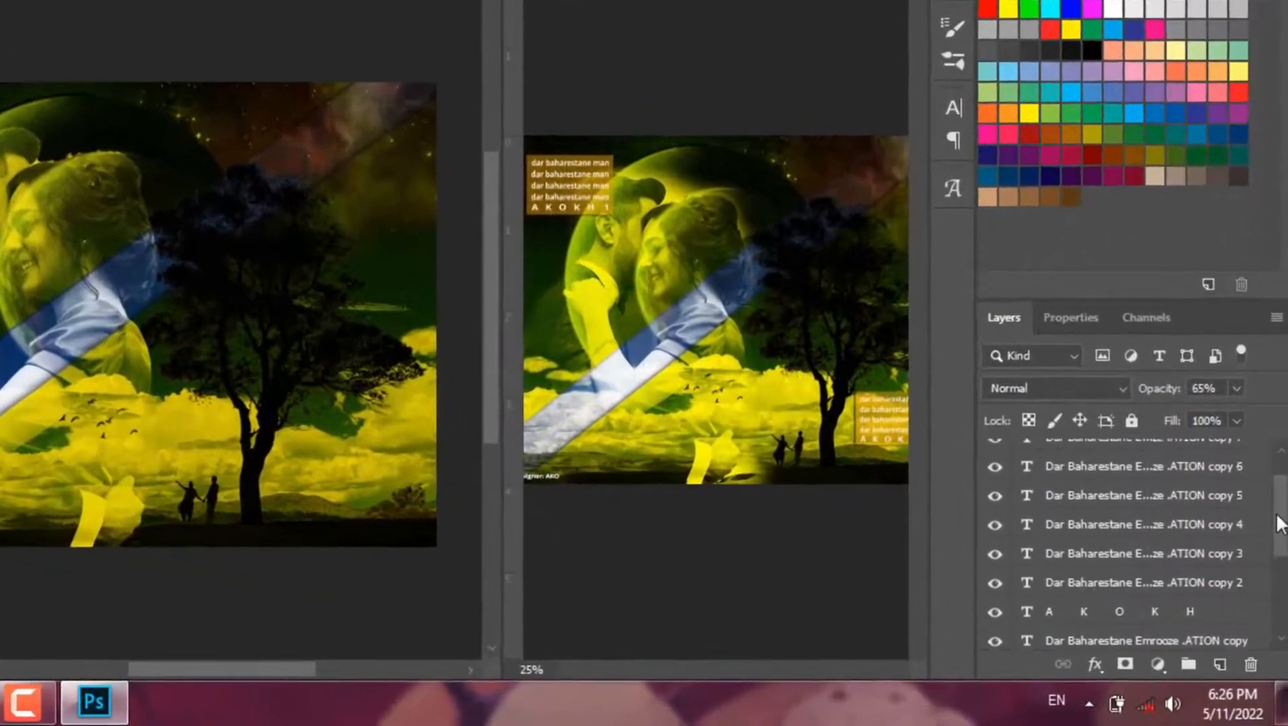
scroll(1281, 524, up, 1)
shift+click(1097, 455)
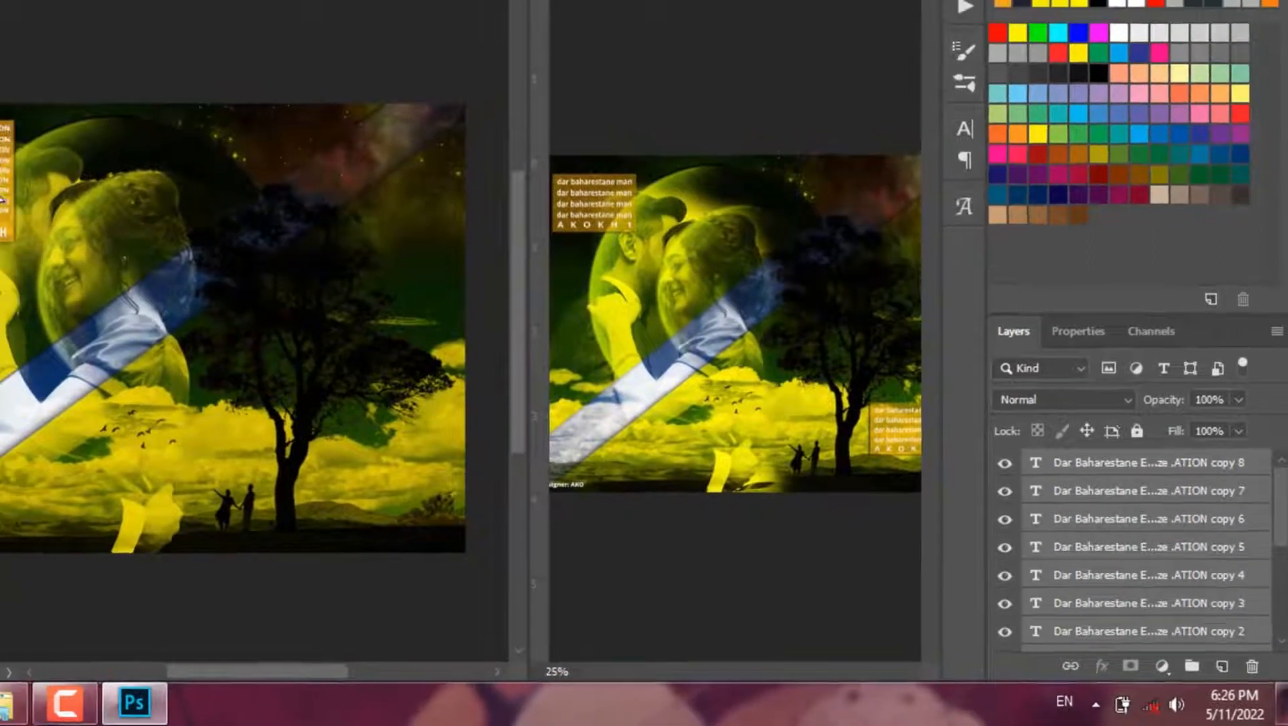
alt+drag(213, 290, 563, 505)
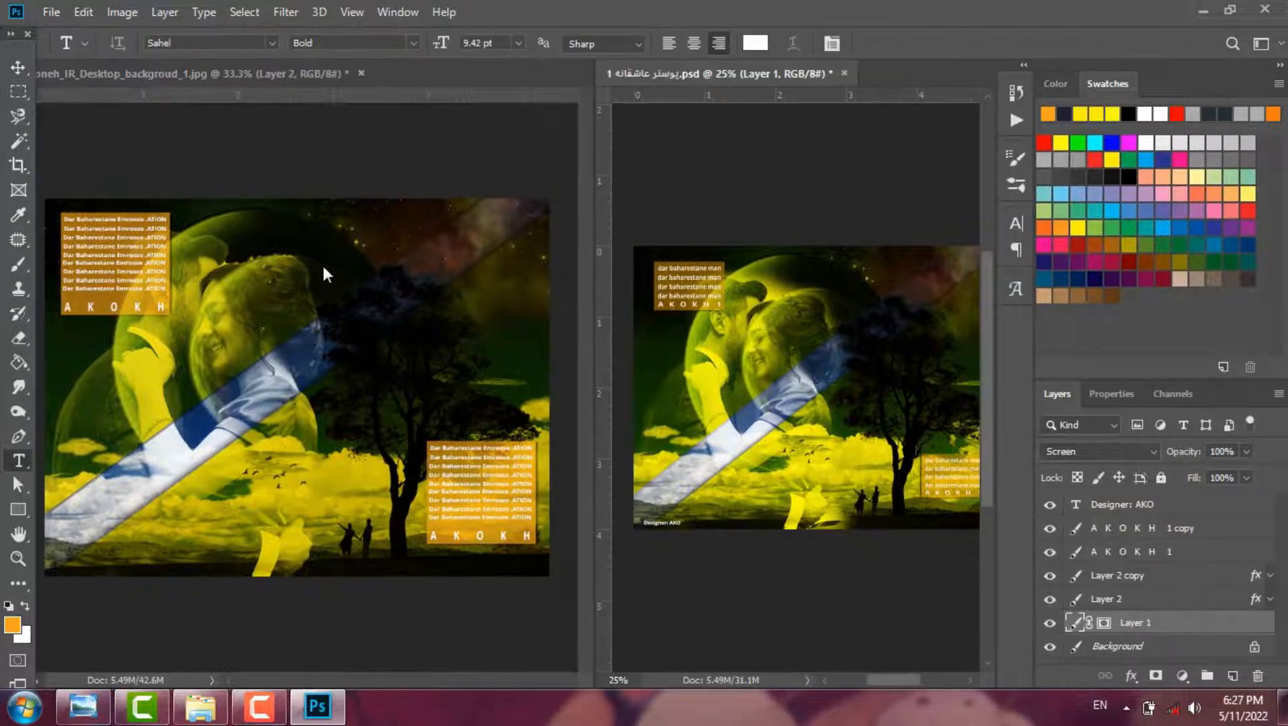
Step: Add a white credit line reading DESIGNER: and the designer's name over the night sky, enlarged to 57.03 pt
click(324, 266)
click(331, 254)
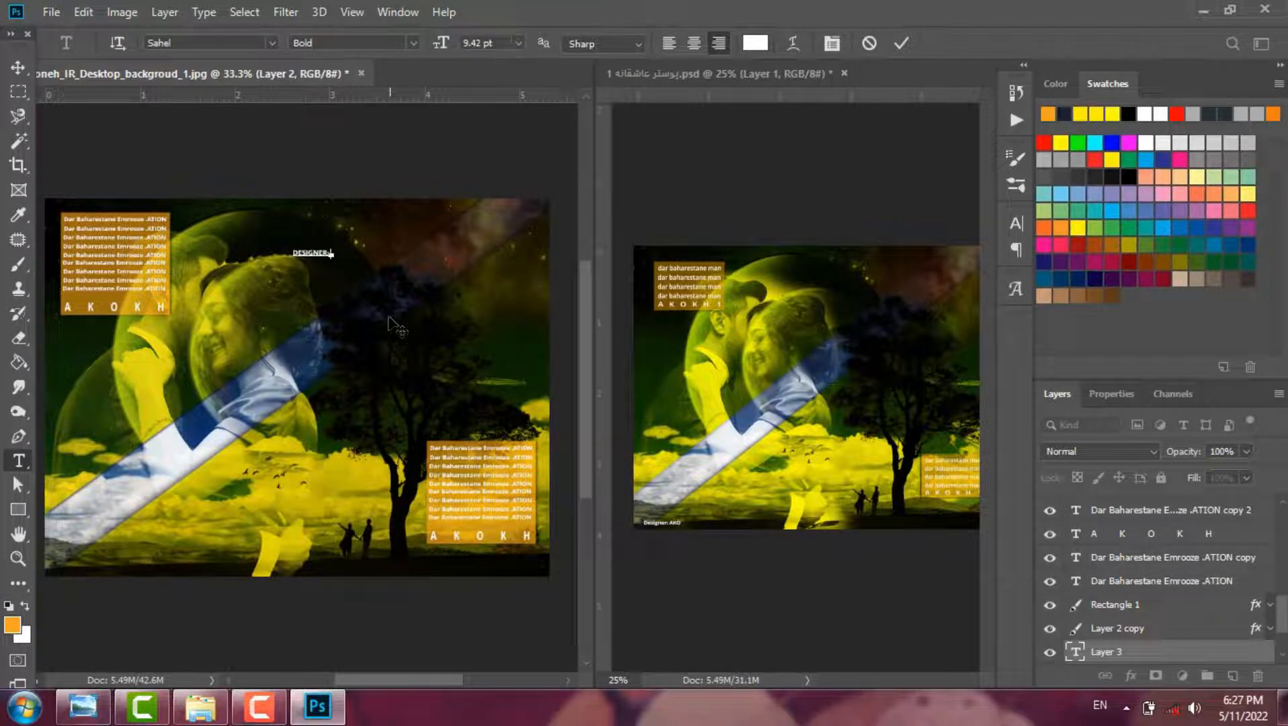
key(ctrl+a)
drag(333, 264, 428, 294)
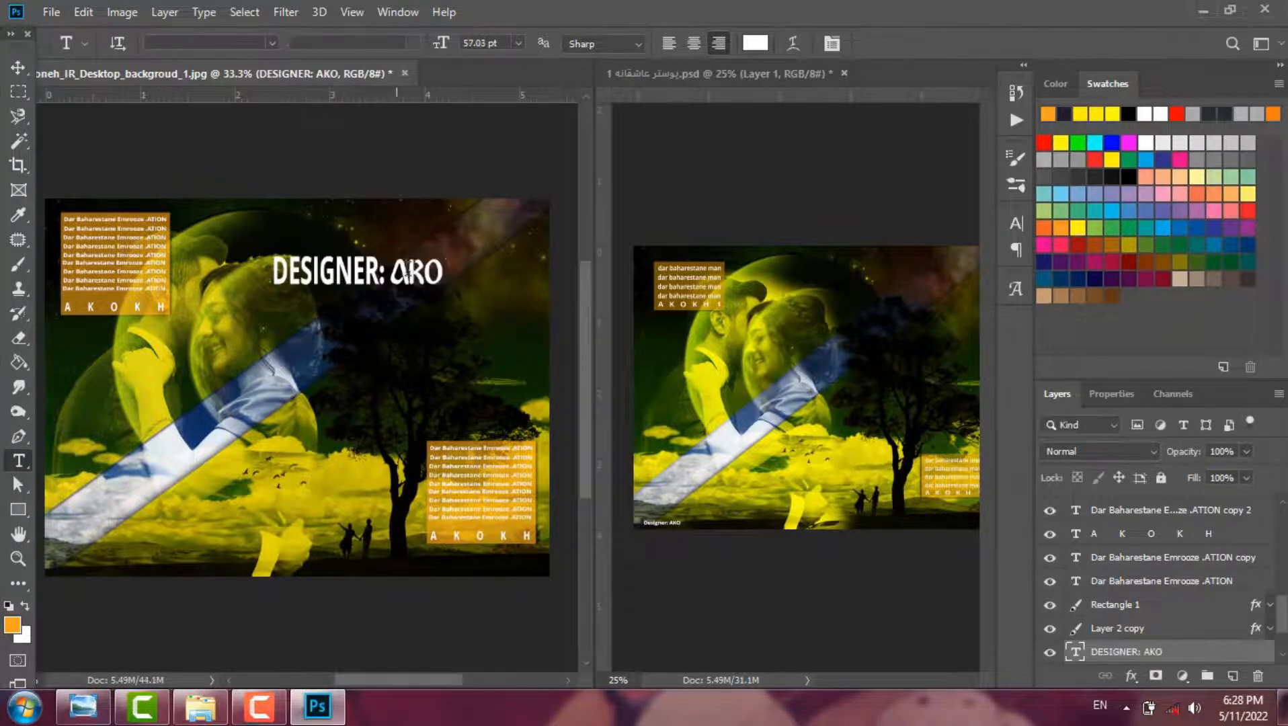
Step: Set the designer credit line to 25.03 pt and place it in the poster's lower-left corner
click(412, 267)
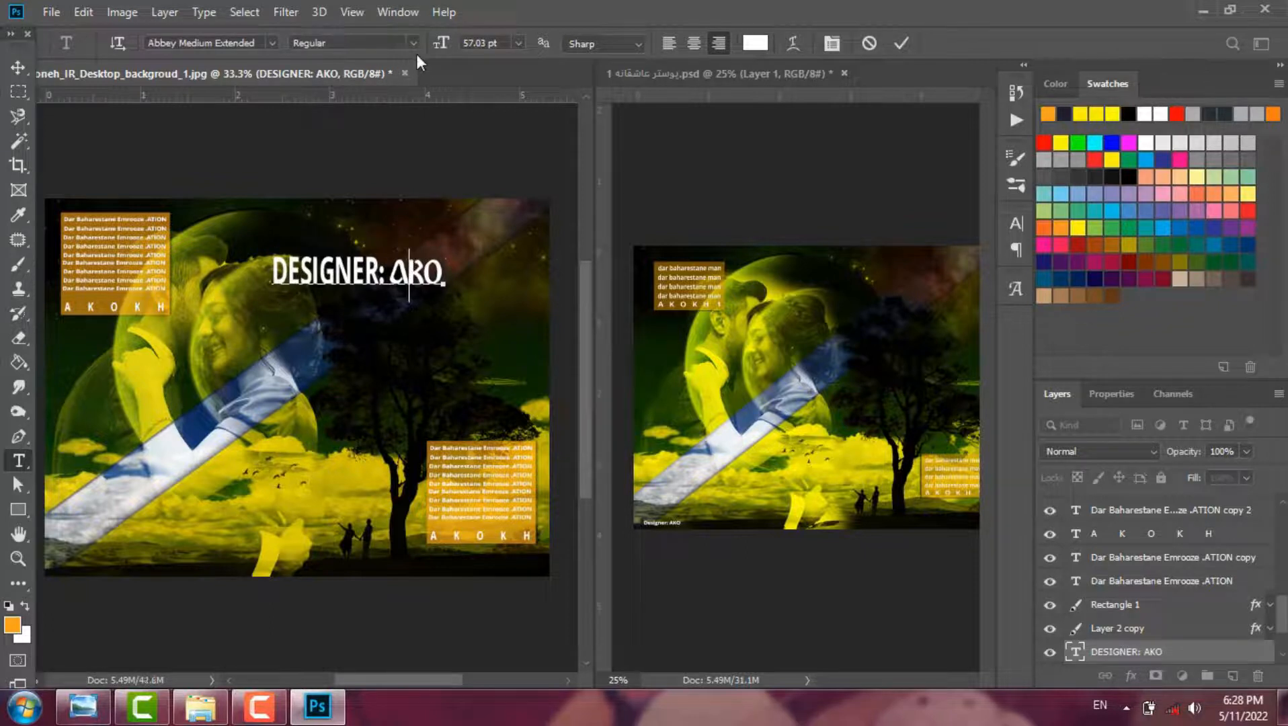
key(ctrl+a)
drag(441, 43, 412, 47)
drag(390, 296, 88, 573)
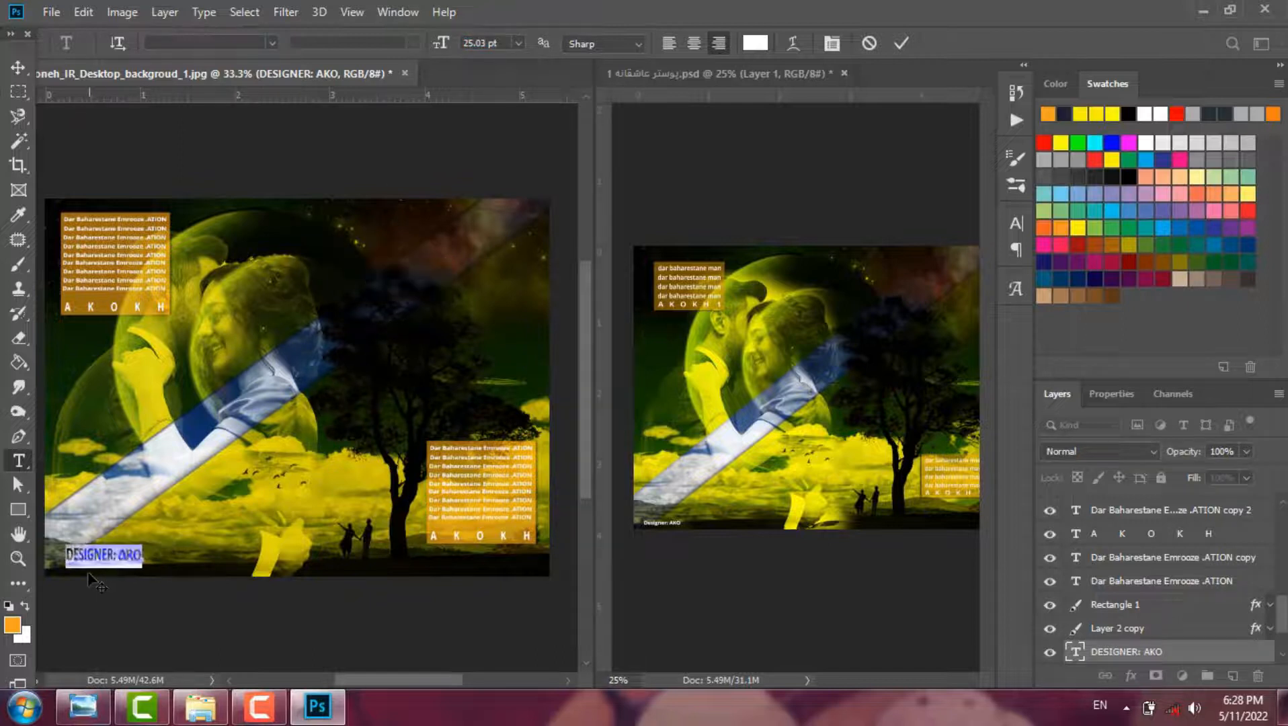
click(902, 44)
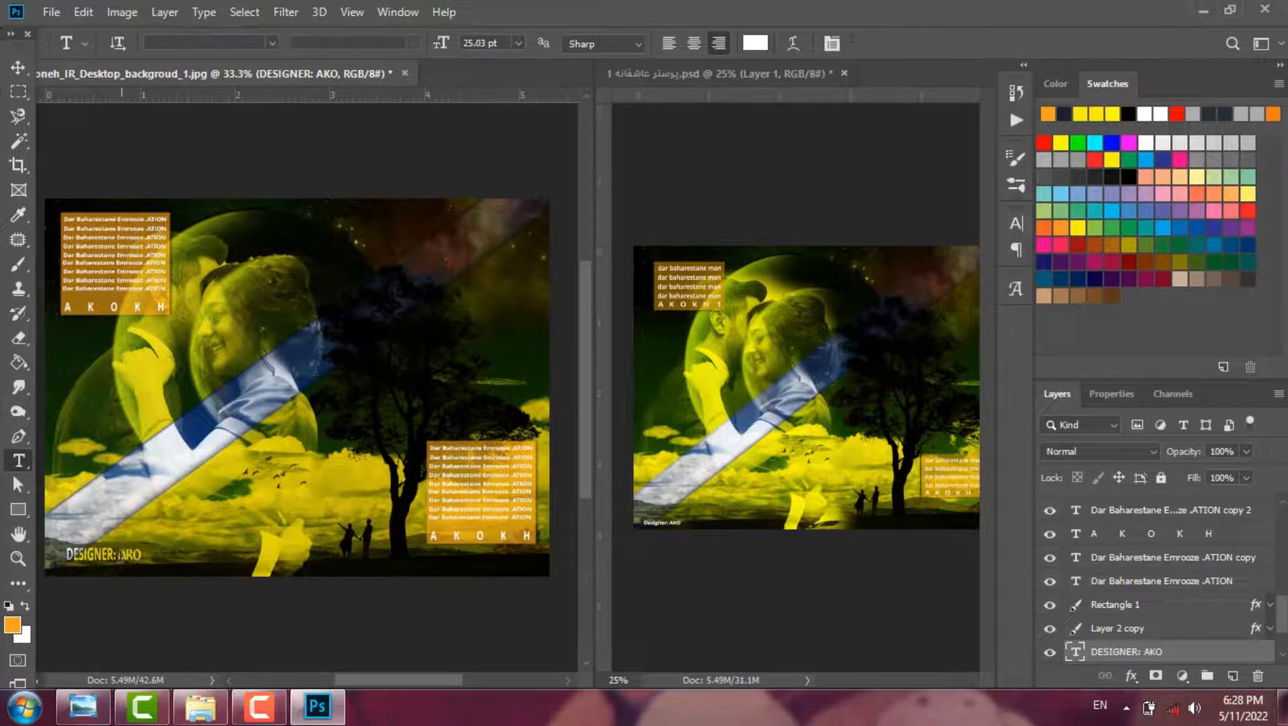
Step: Move the designer credit layer near the top of the layer stack and set its word DESIGNER to 22.03 pt with a lower vertical scale
scroll(1159, 581, down, 1)
drag(1159, 580, 1156, 533)
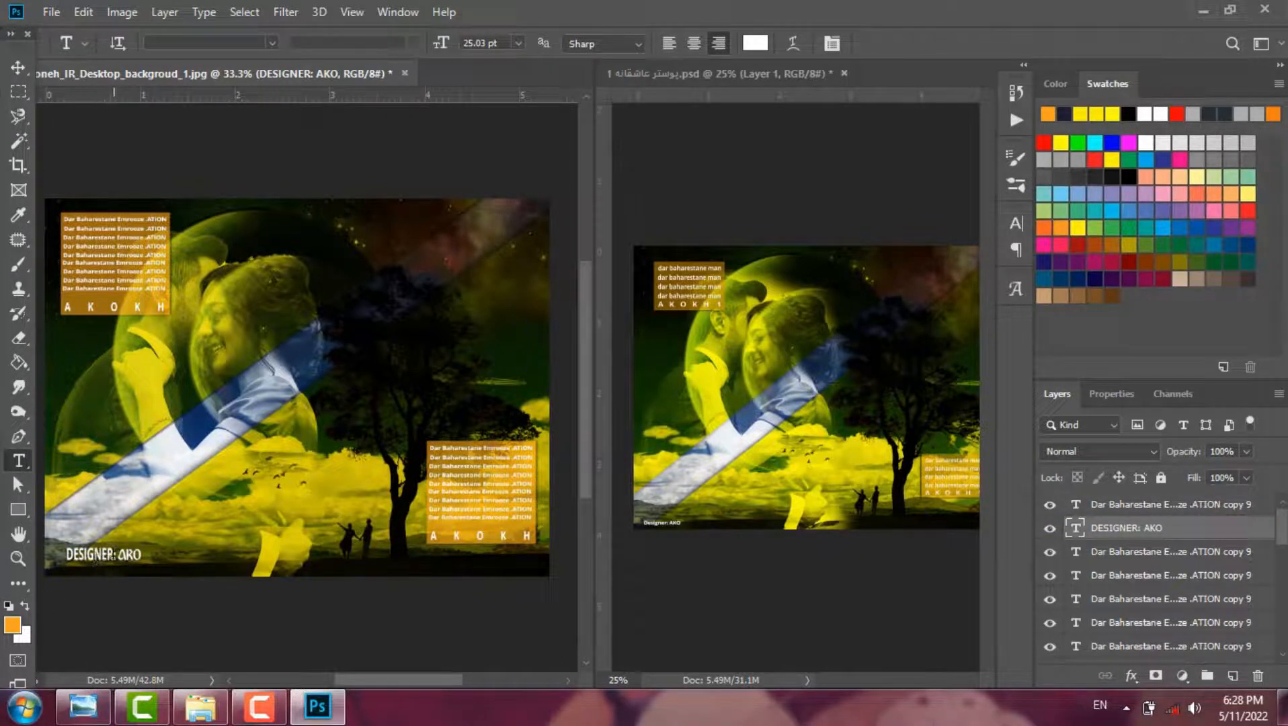
drag(113, 554, 62, 557)
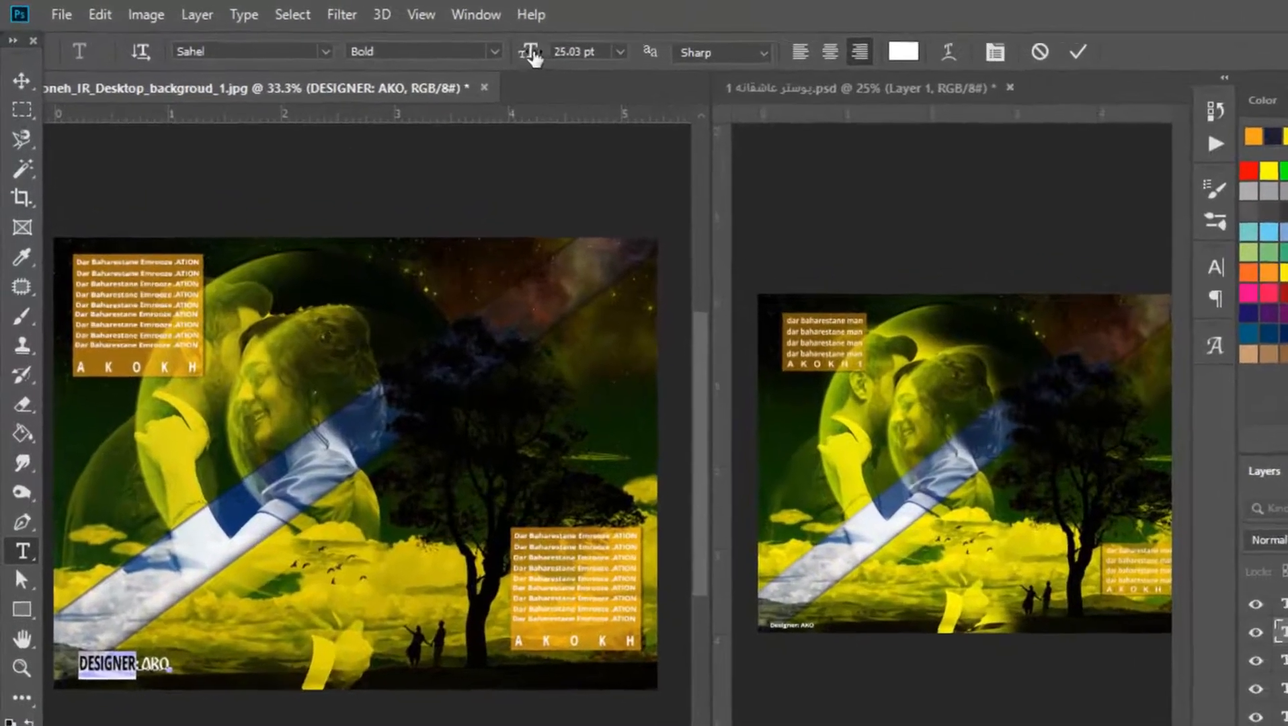
drag(450, 47, 447, 48)
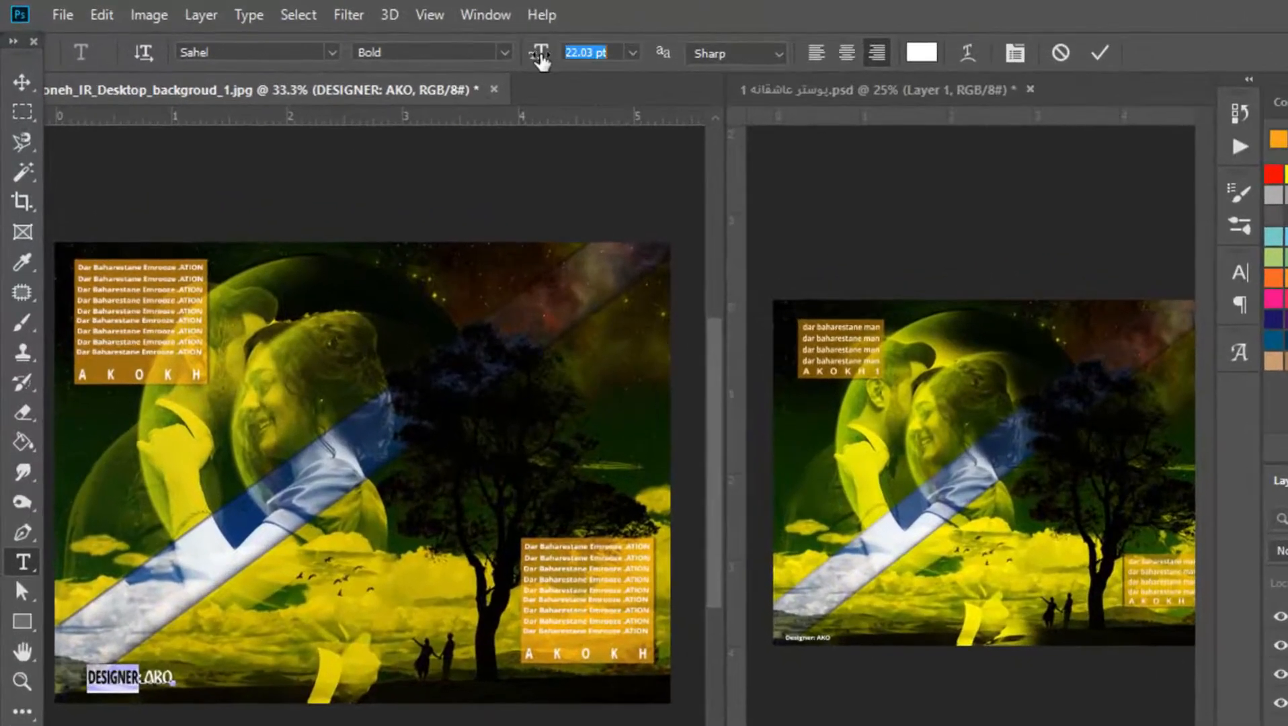
click(1241, 273)
drag(993, 385, 982, 387)
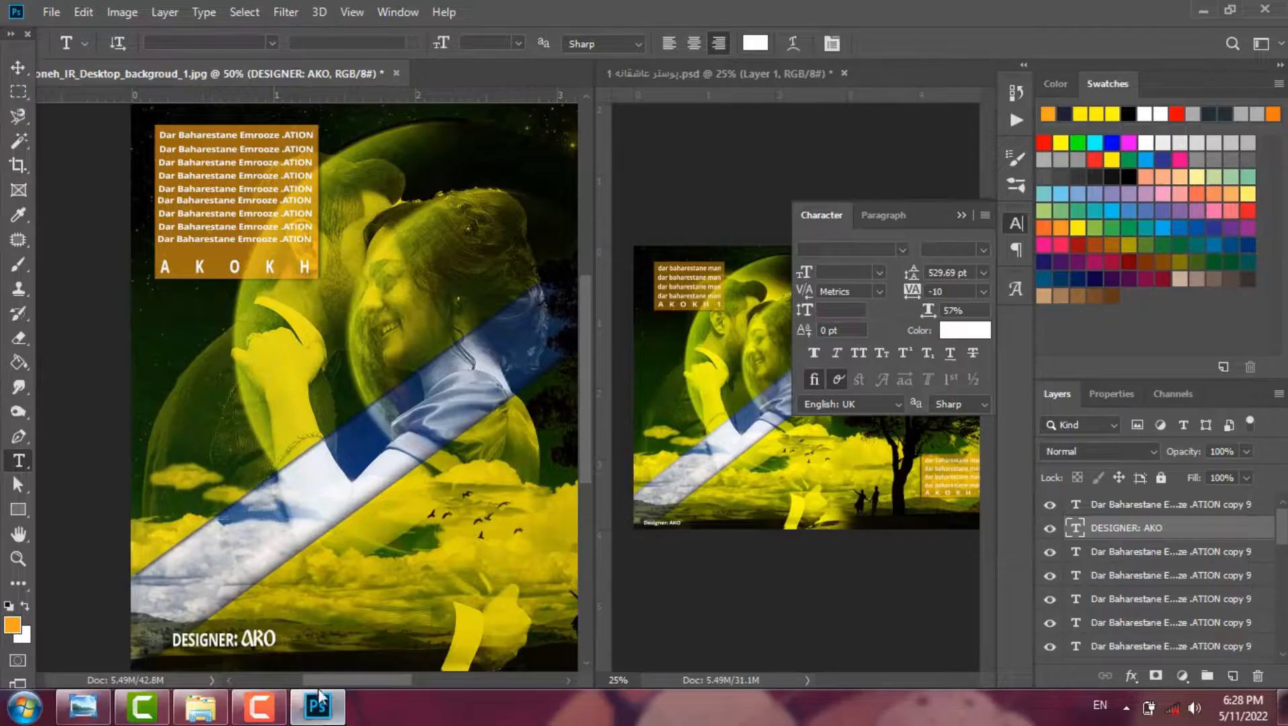
mouse_move(315, 682)
mouse_down()
mouse_move(399, 679)
mouse_move(318, 671)
mouse_up()
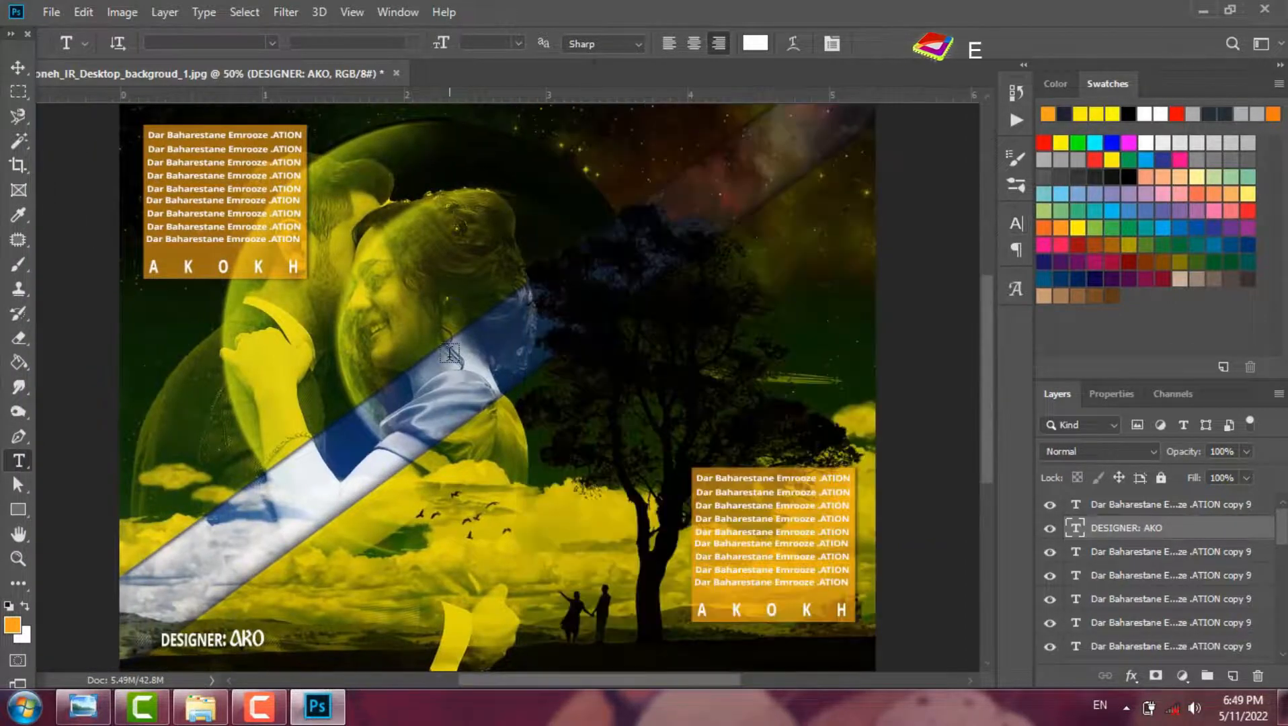
Step: Add a white bold Sahel text line reading THANKS FOR WATCHING at 43.64 pt over the middle of the poster
click(462, 363)
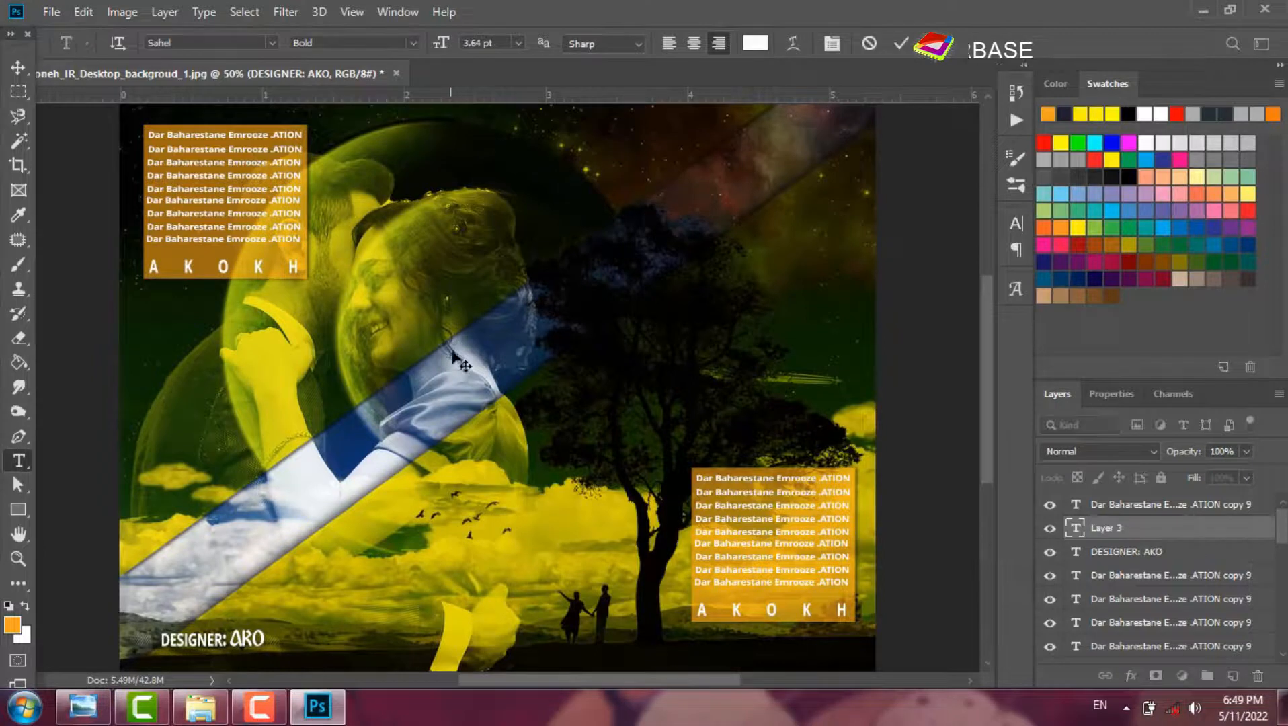
drag(443, 49, 473, 54)
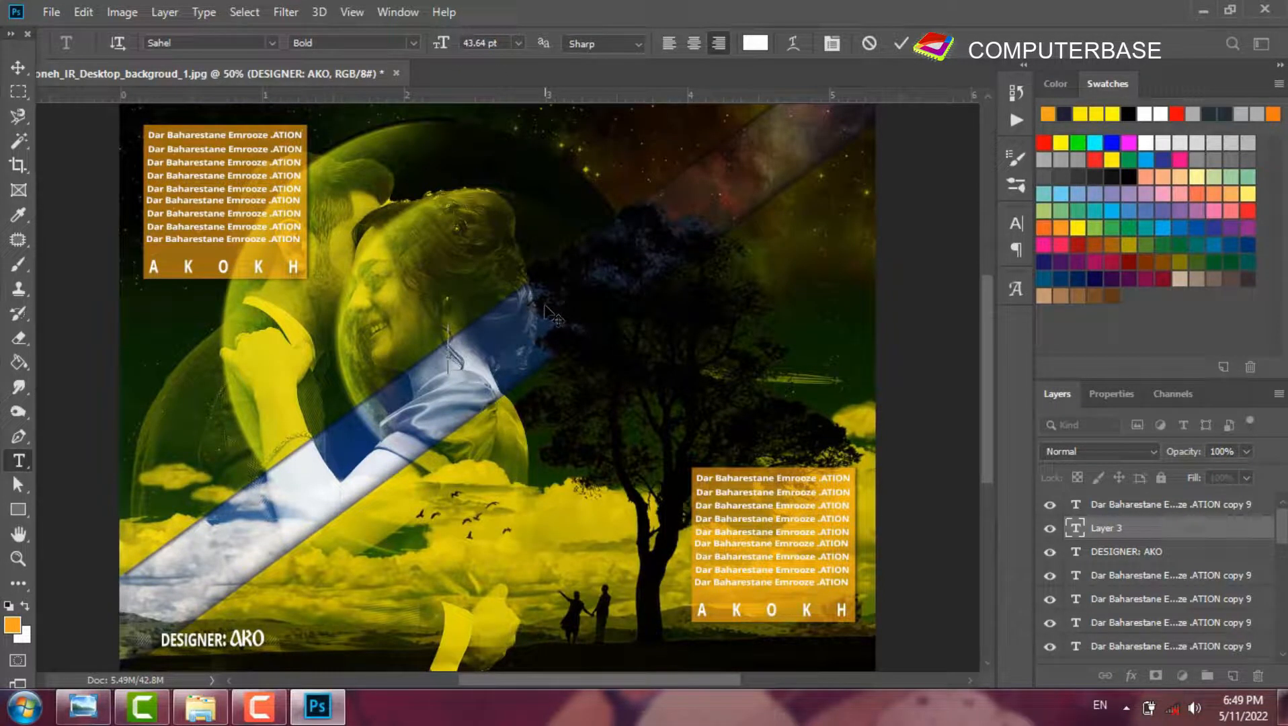
text(THAN)
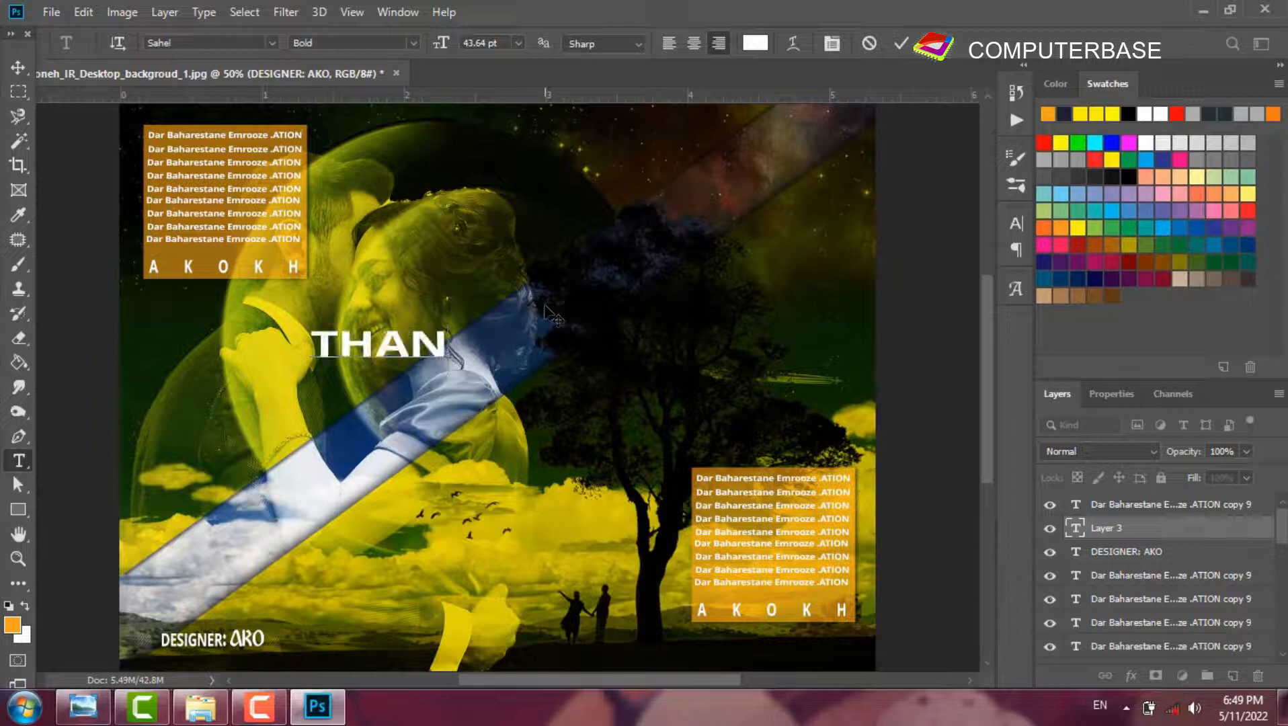
text(KS FOR WATCHING)
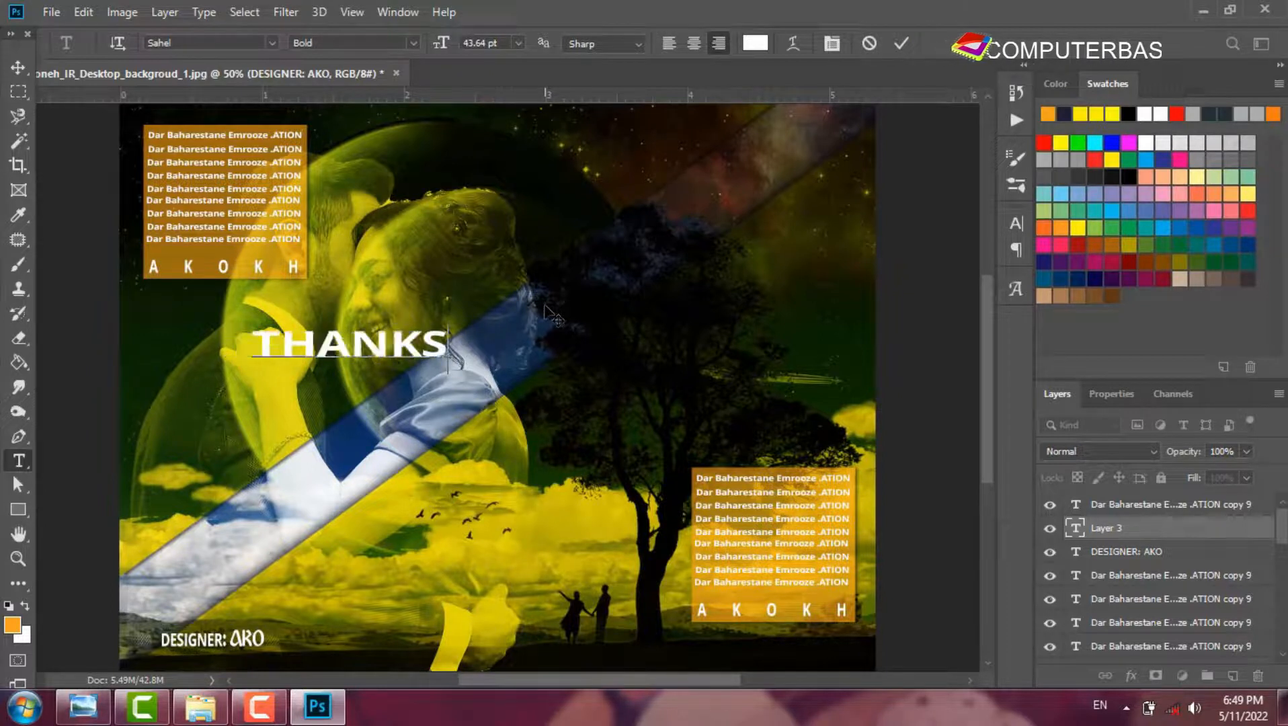
Step: Scale the THANKS FOR WATCHING line to 54.42 pt with taller letters and place it along the poster's upper edge
drag(474, 468, 801, 467)
key(ctrl)
drag(499, 396, 493, 415)
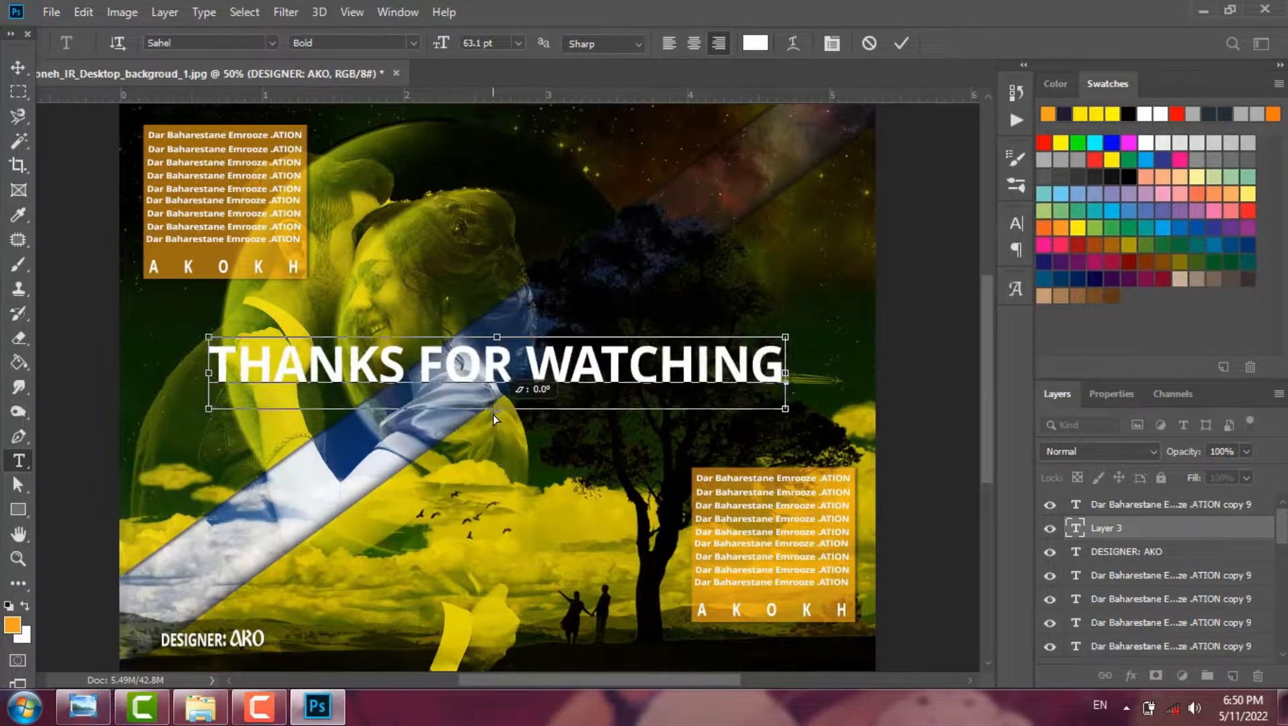
drag(785, 337, 788, 334)
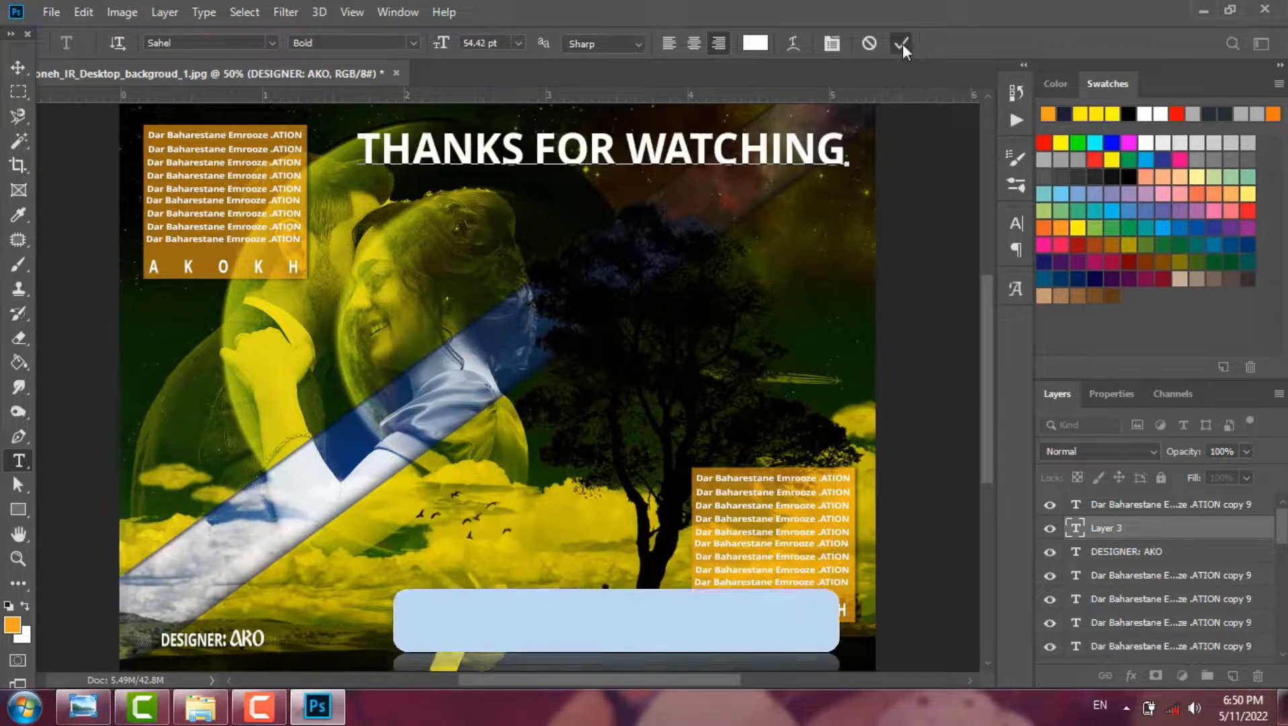
Step: Commit the THANKS FOR WATCHING title and begin saving a copy of the poster in JPEG format
click(902, 43)
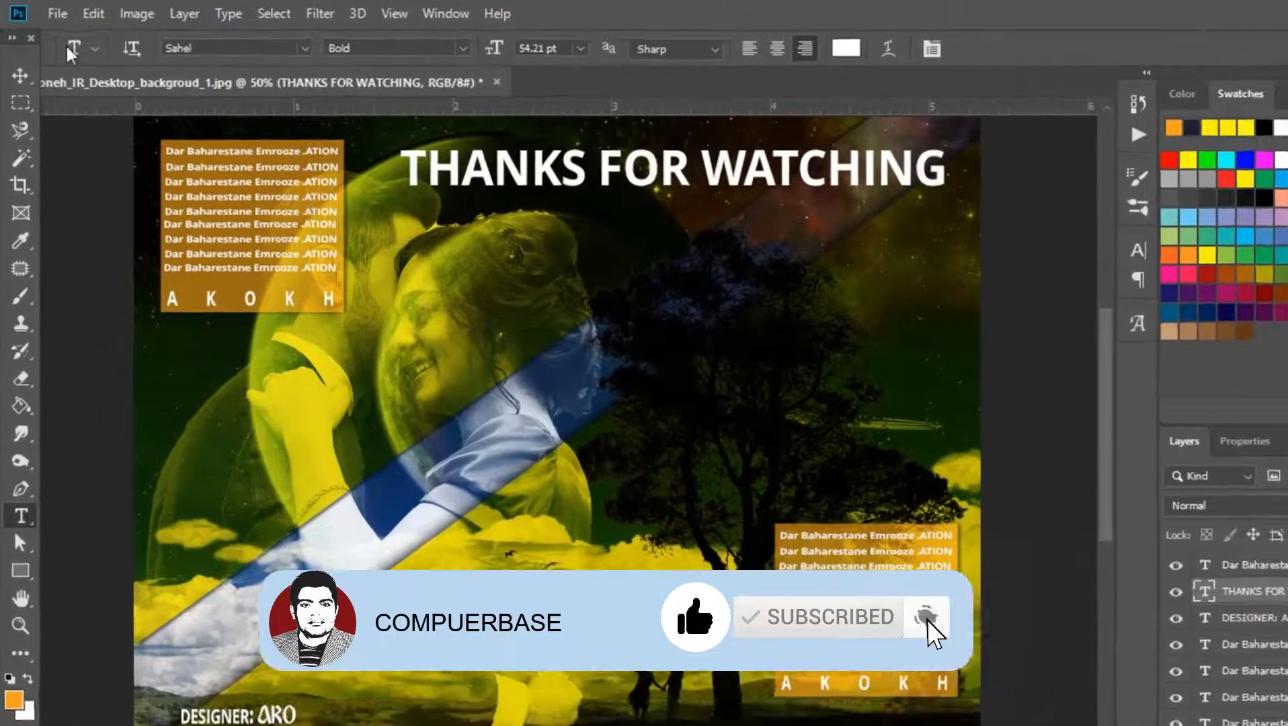
click(57, 14)
click(202, 261)
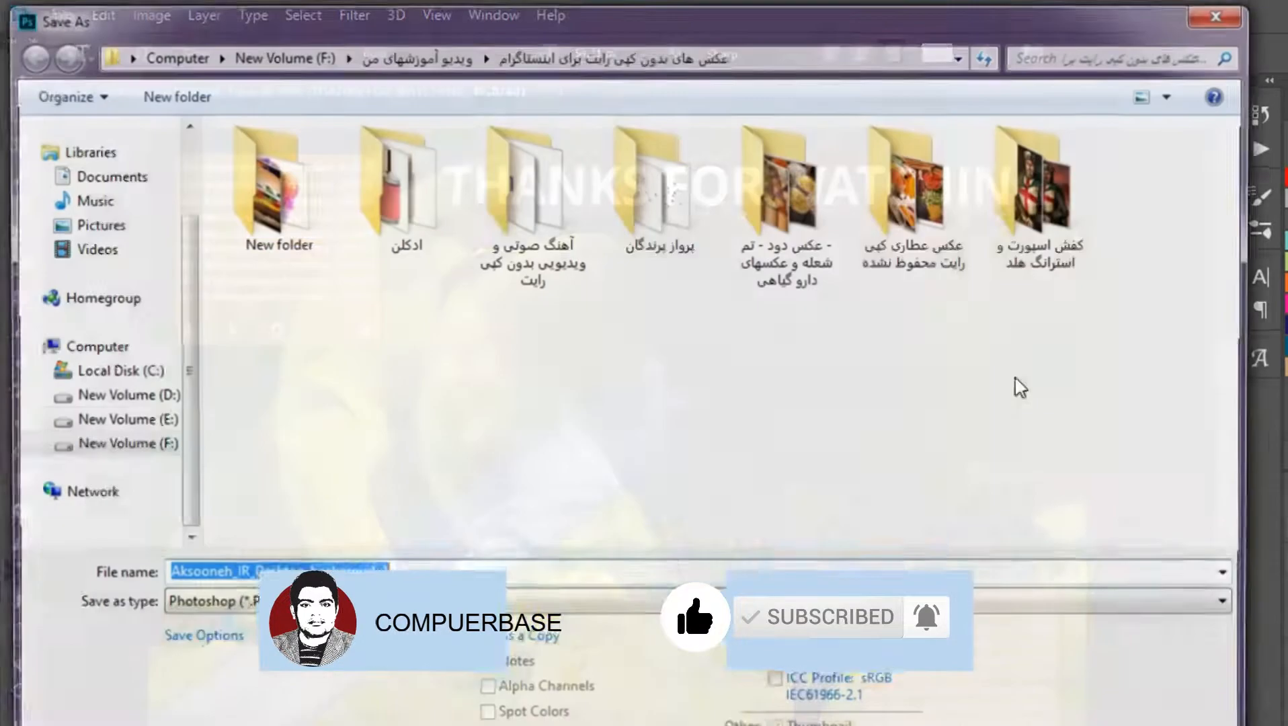
click(546, 606)
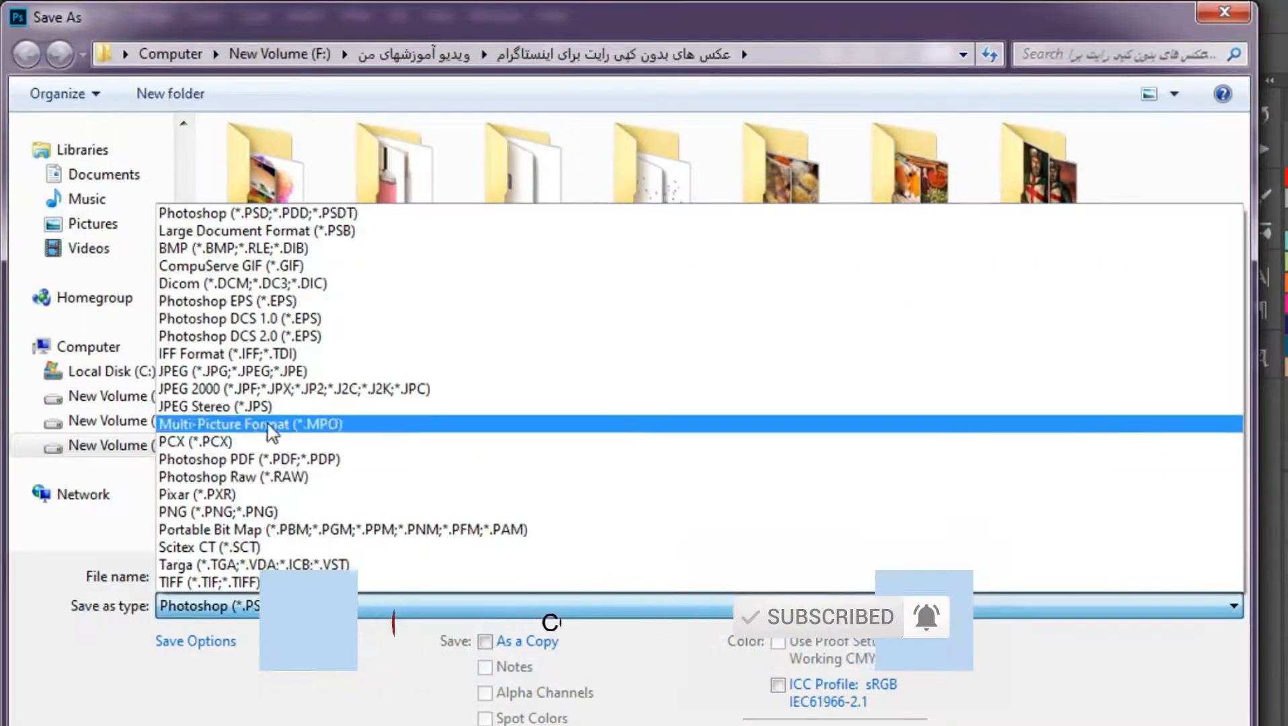
click(267, 374)
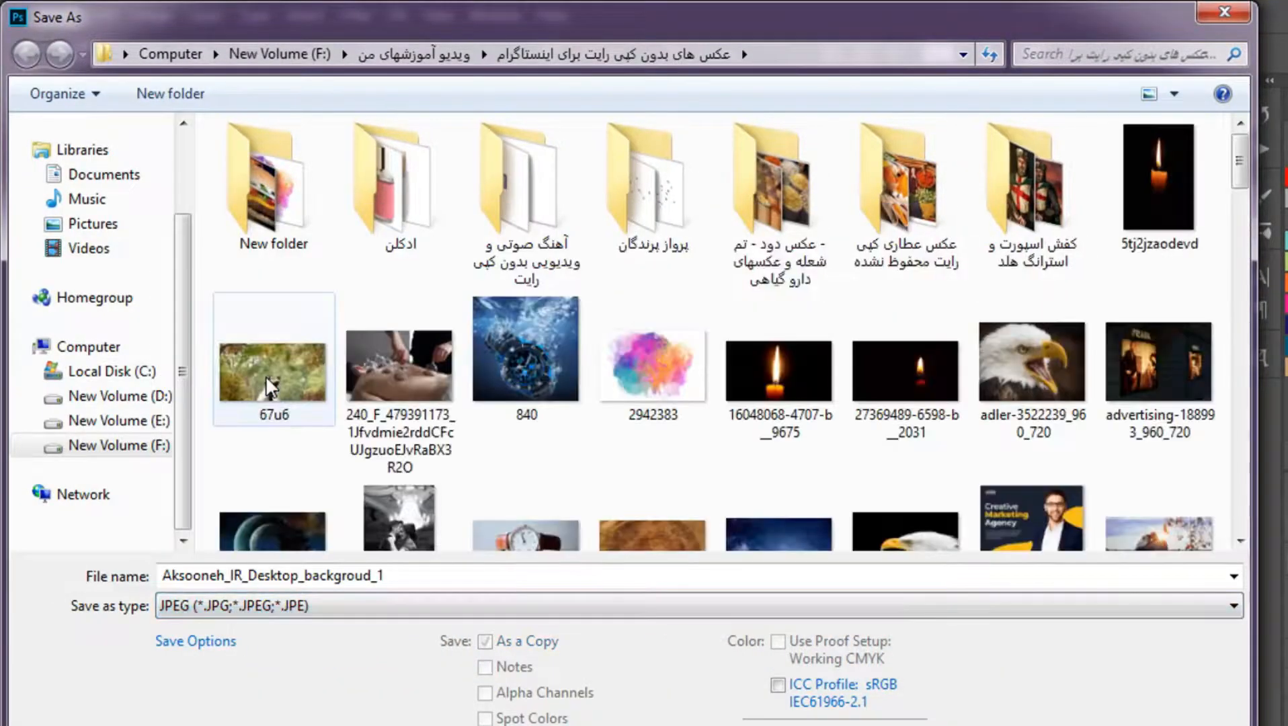
Step: Name the JPEG copy POSTER 1 and save it to the Desktop
drag(386, 576, 5, 568)
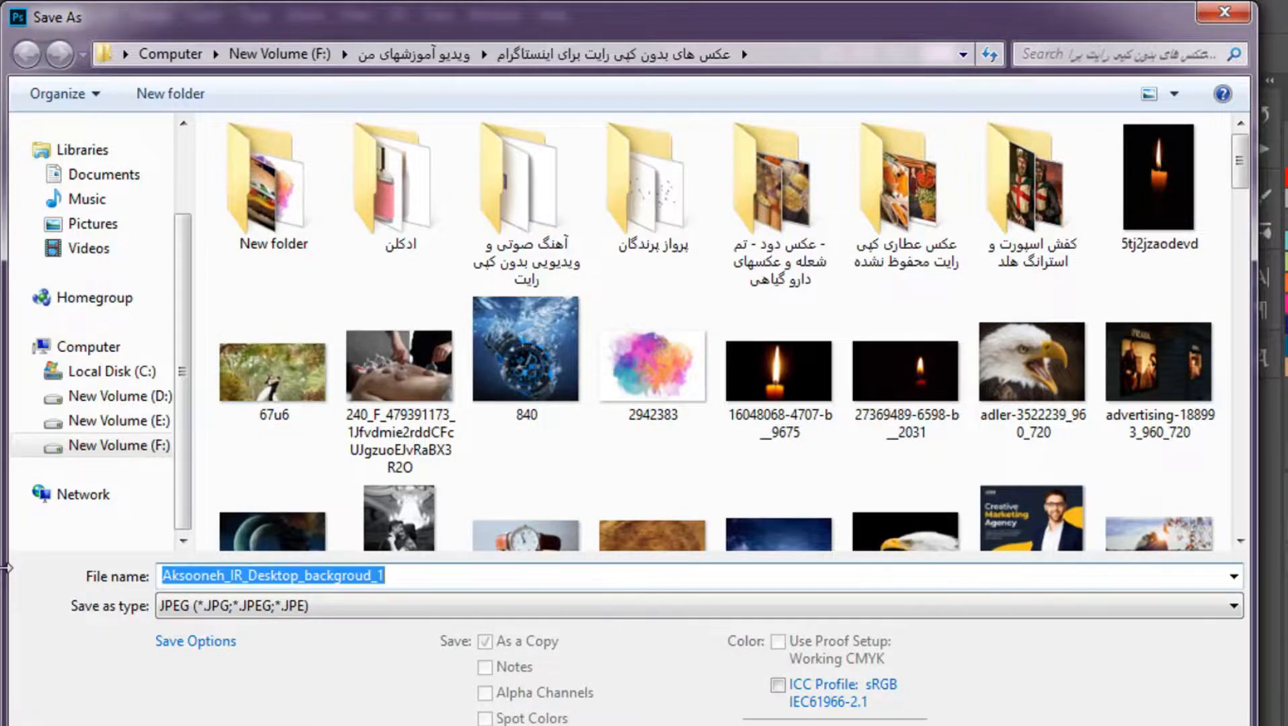
text(POSTER 1)
scroll(171, 290, up, 3)
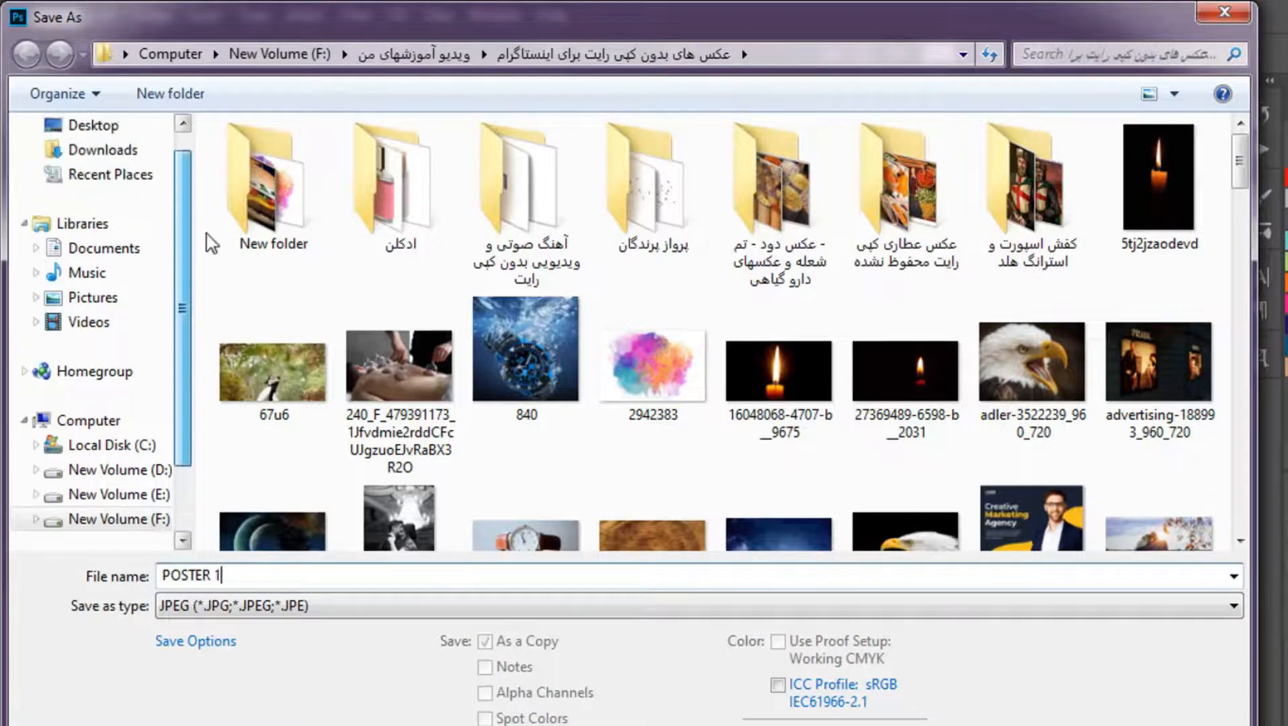
click(154, 184)
click(151, 162)
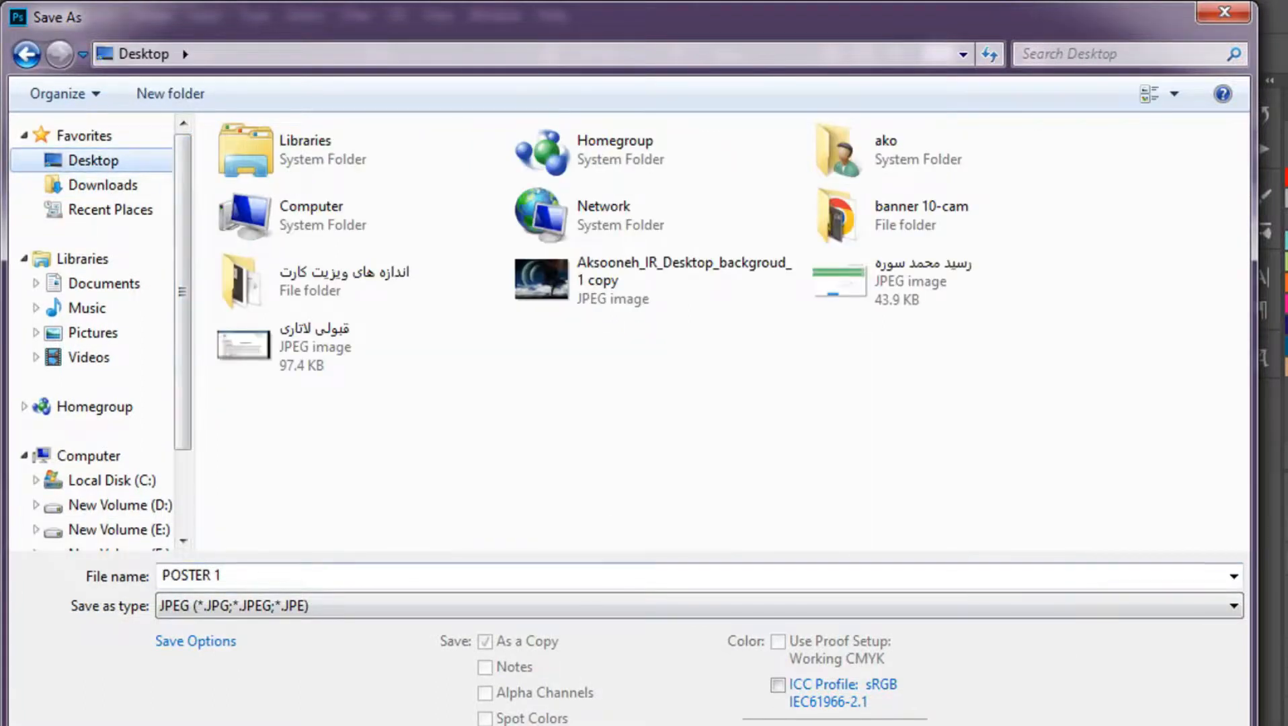
key(Return)
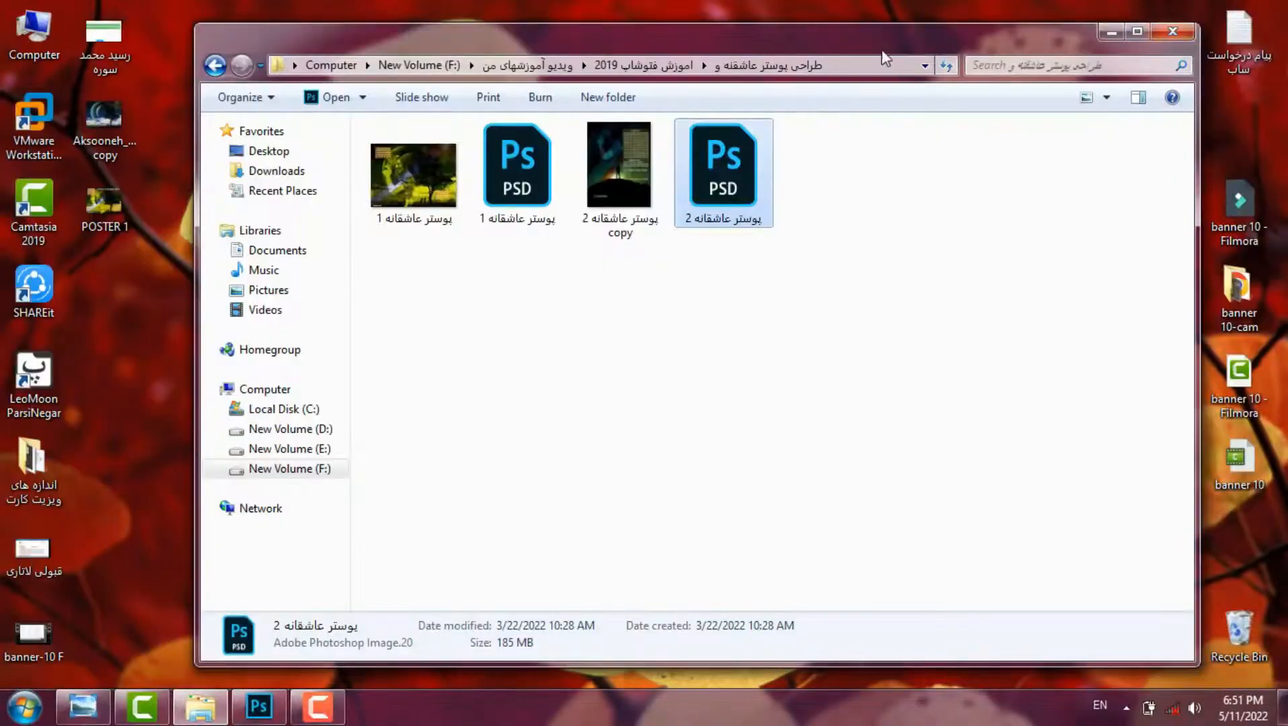
Step: Minimize the open folder window, open the POSTER 1 image from the desktop and examine the finished poster enlarged
click(1112, 32)
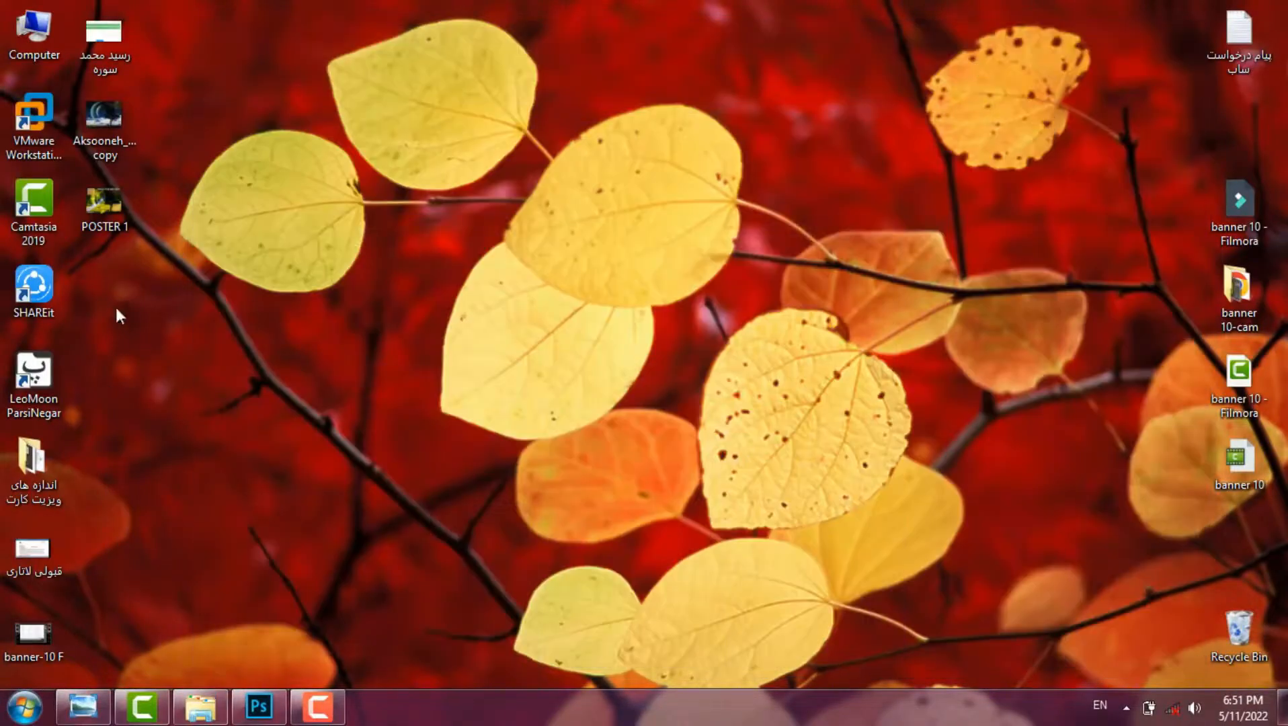
double_click(108, 216)
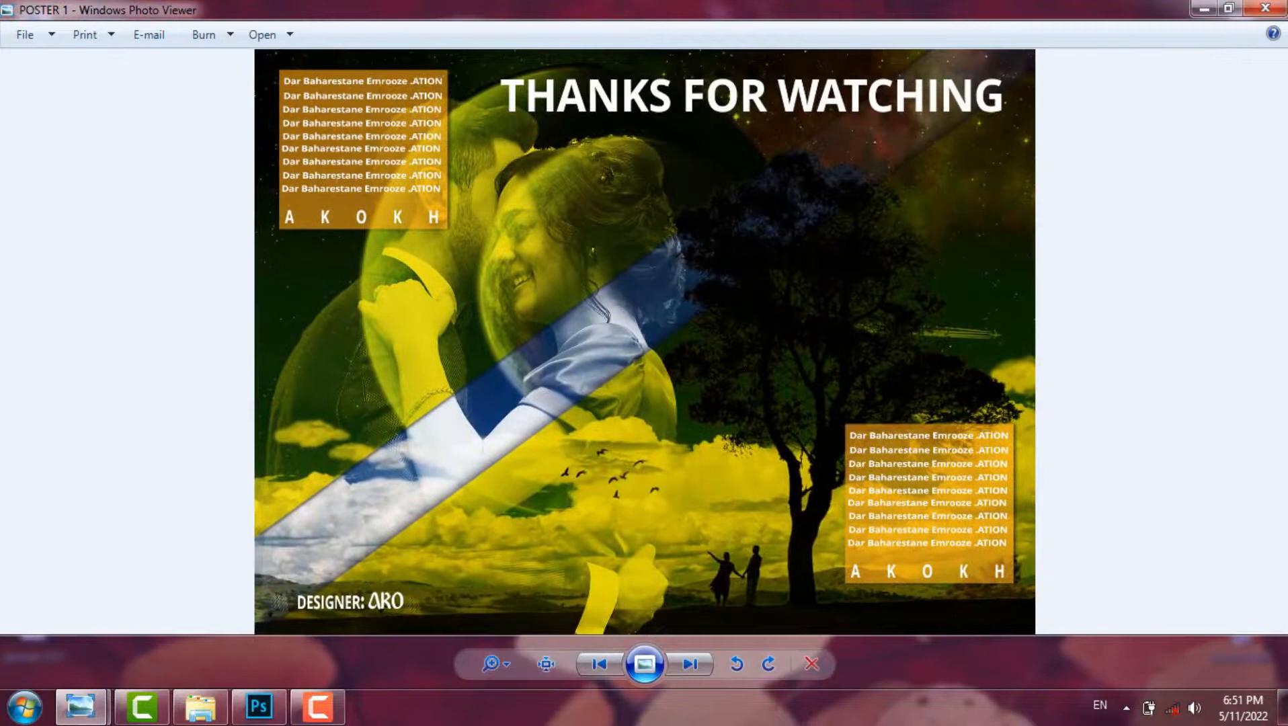
click(491, 664)
mouse_move(501, 669)
mouse_down()
mouse_move(501, 657)
mouse_move(504, 689)
mouse_up()
click(503, 671)
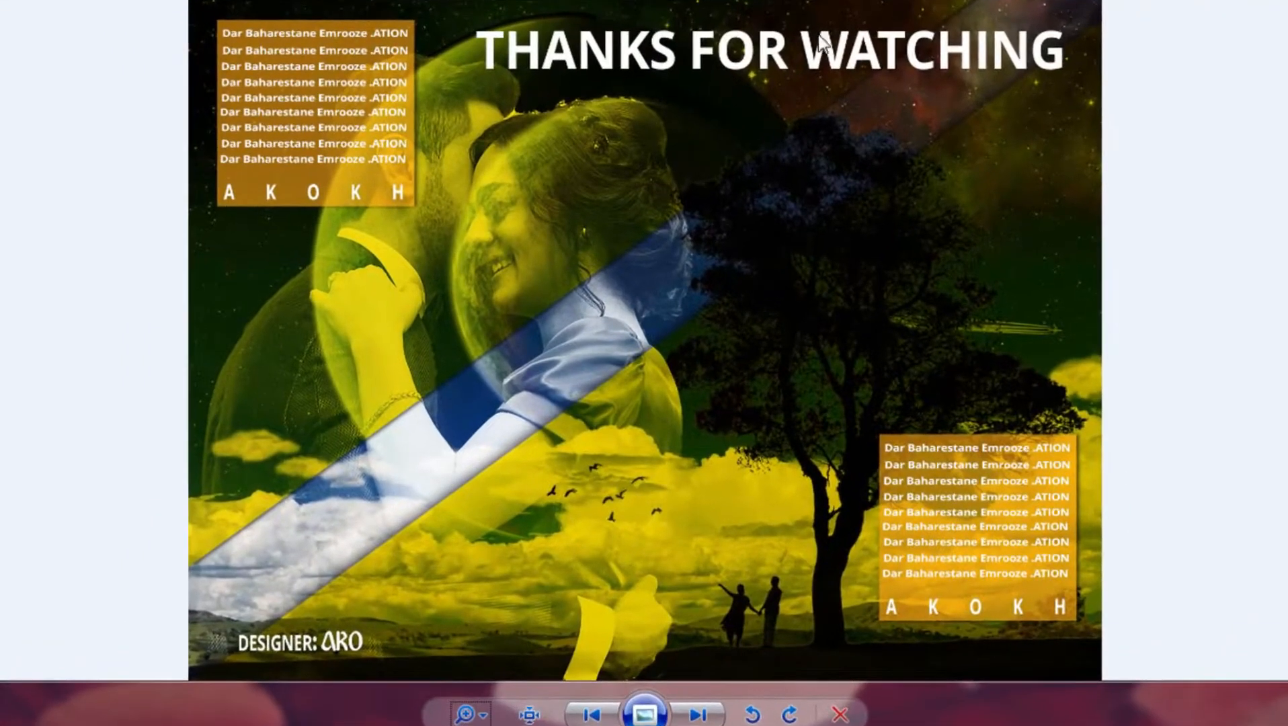